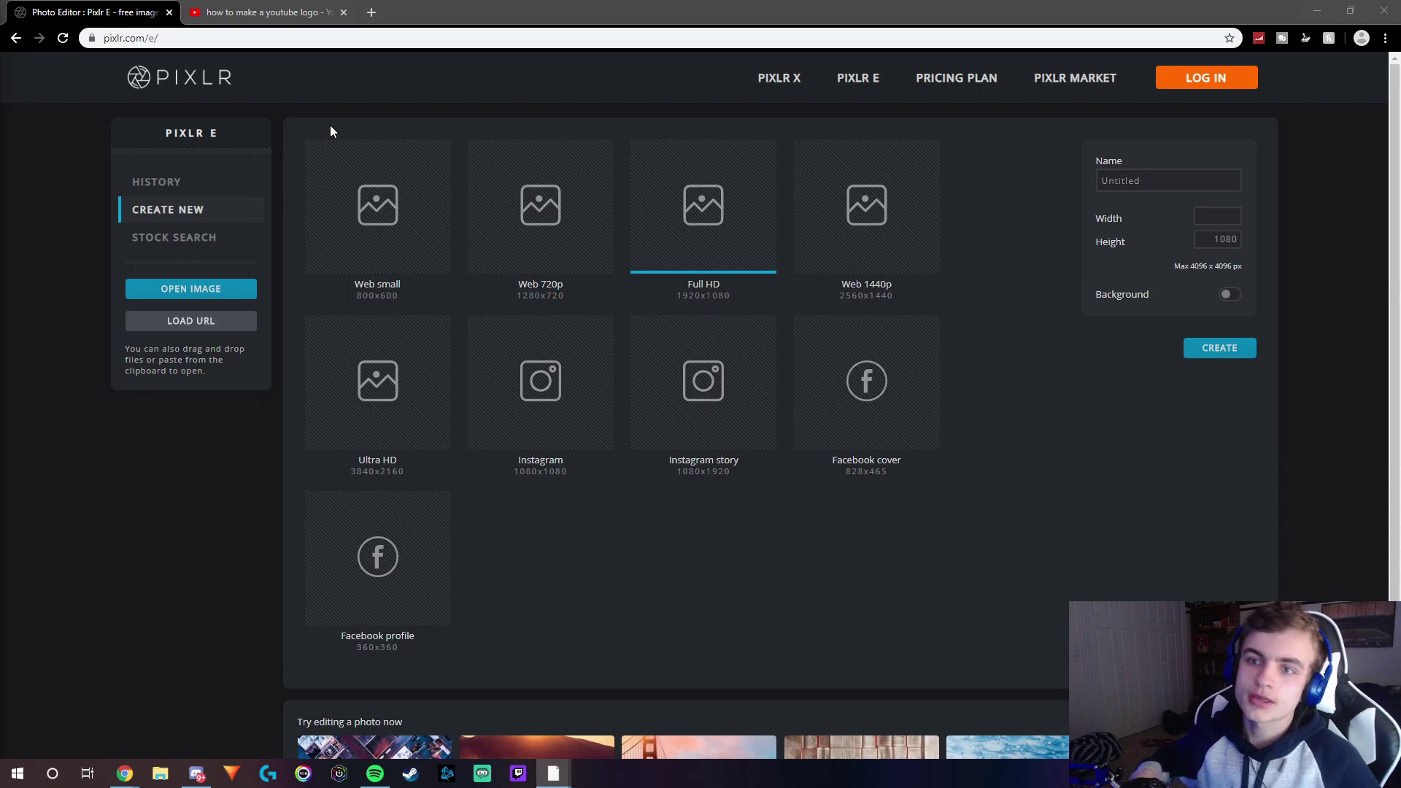
Enter 500 px as both the width and height for the new image
click(124, 37)
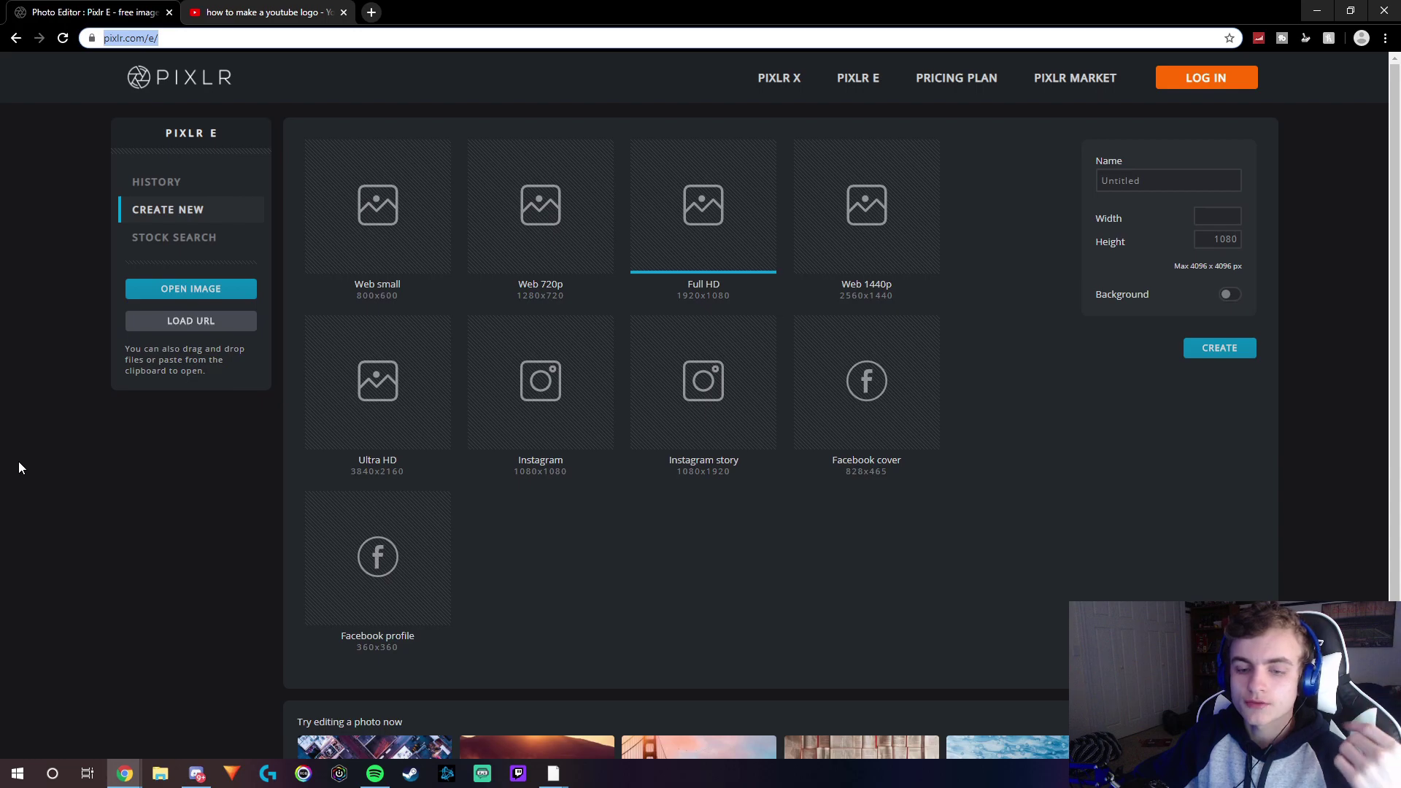
click(1217, 216)
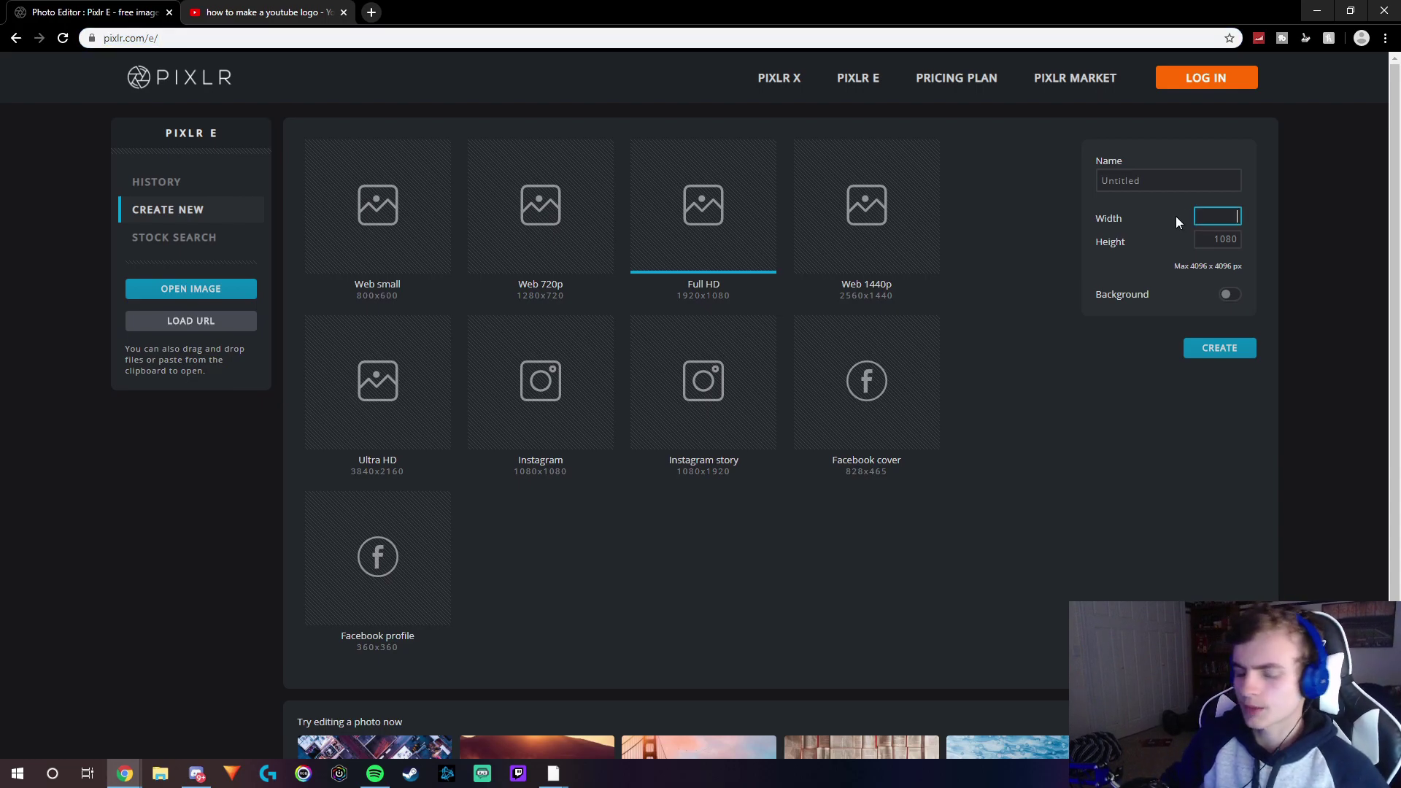
text(500)
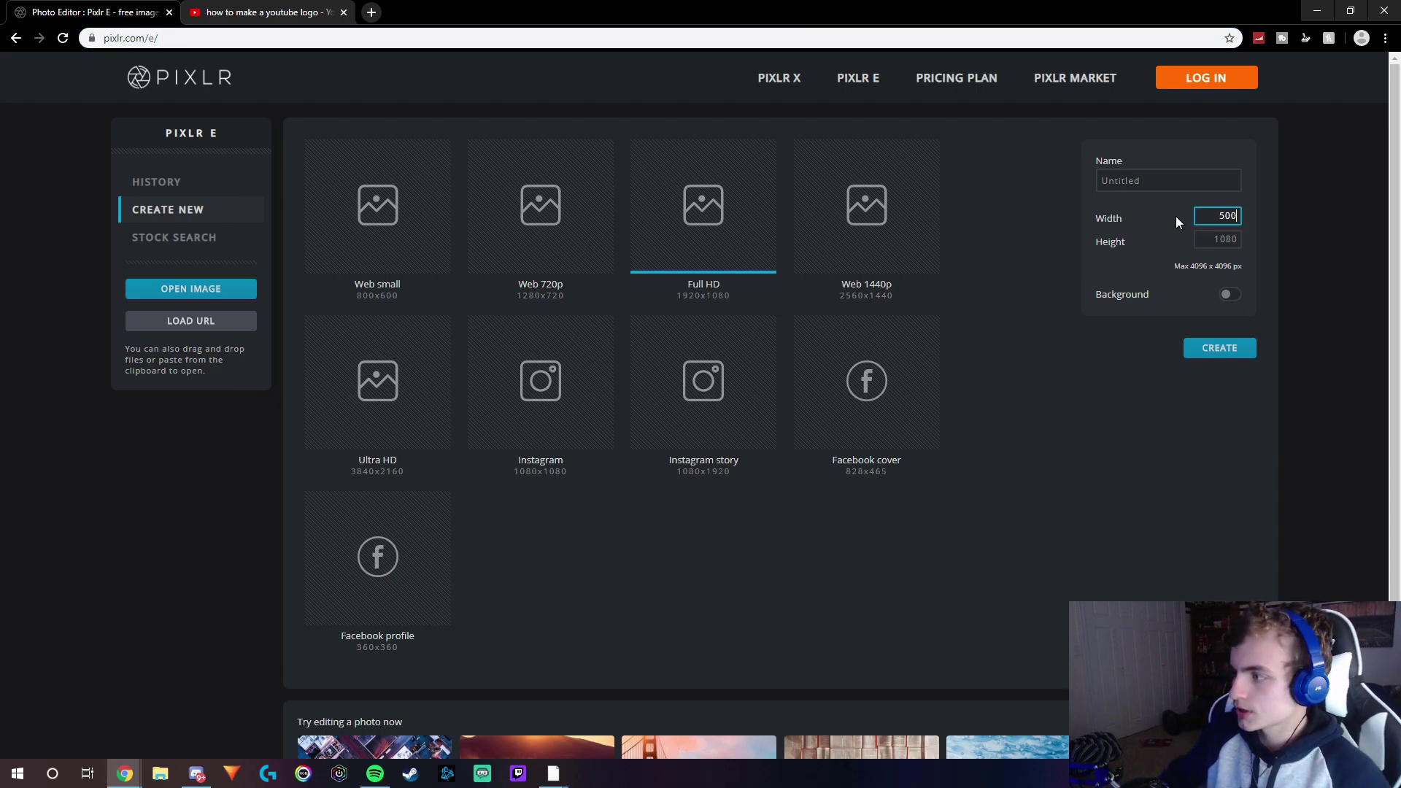
double_click(1219, 240)
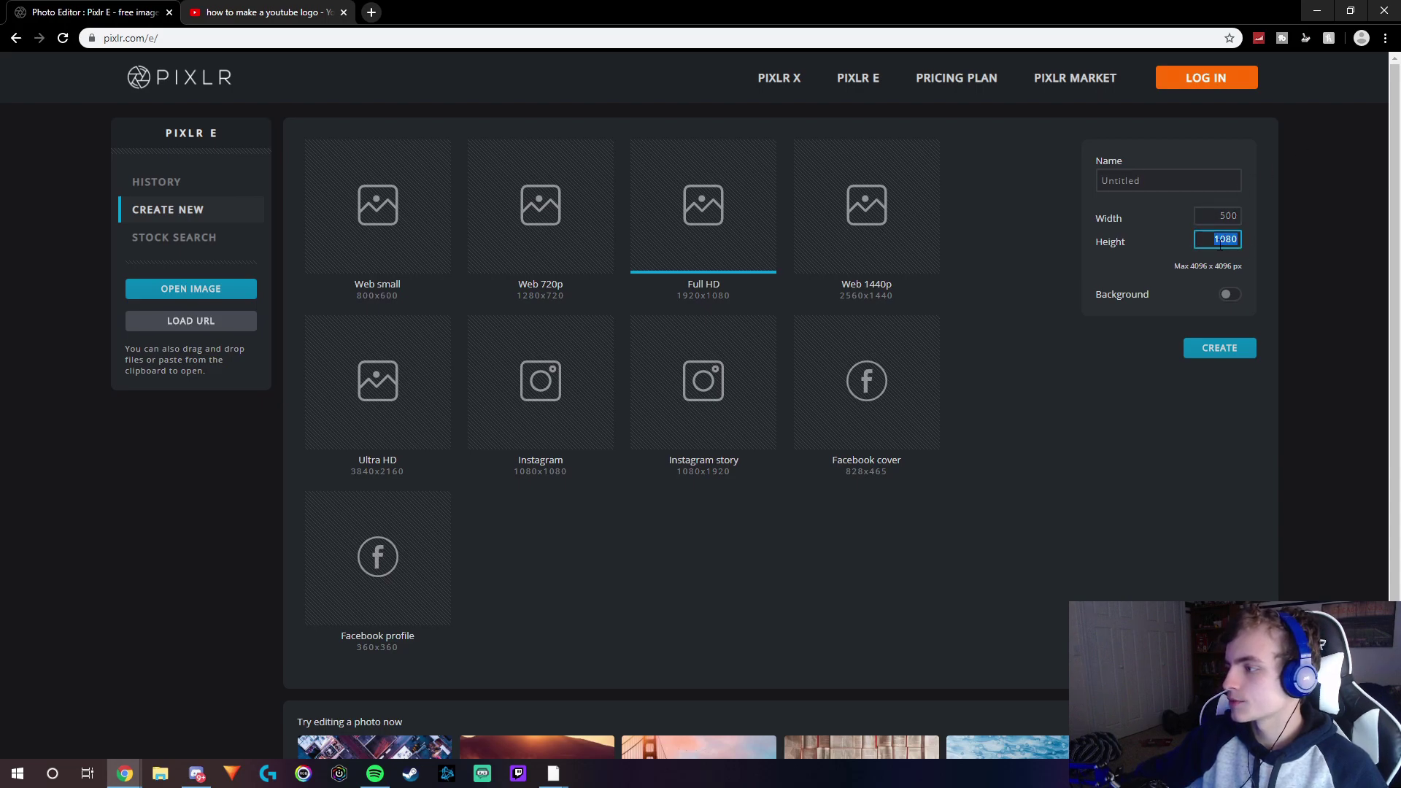
text(500)
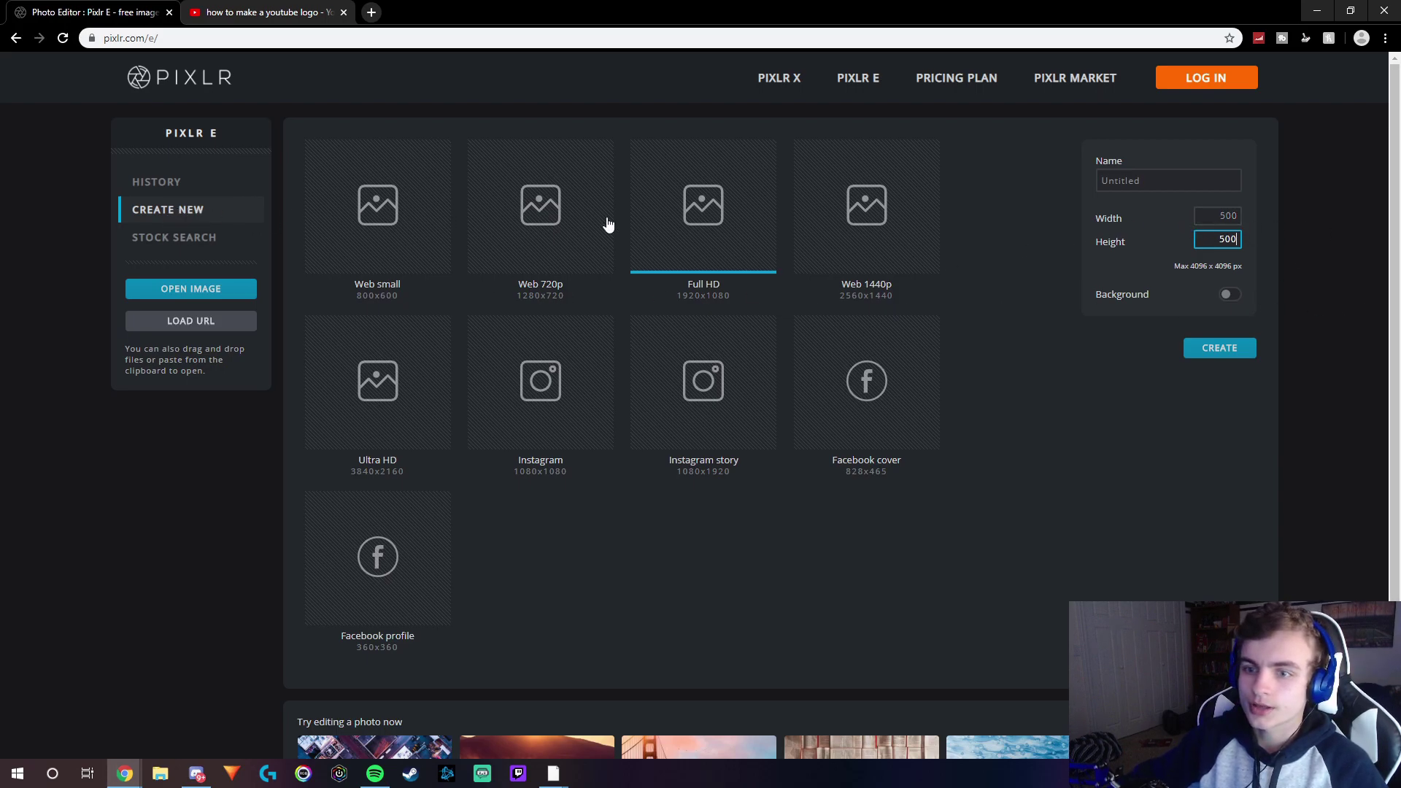
click(1220, 216)
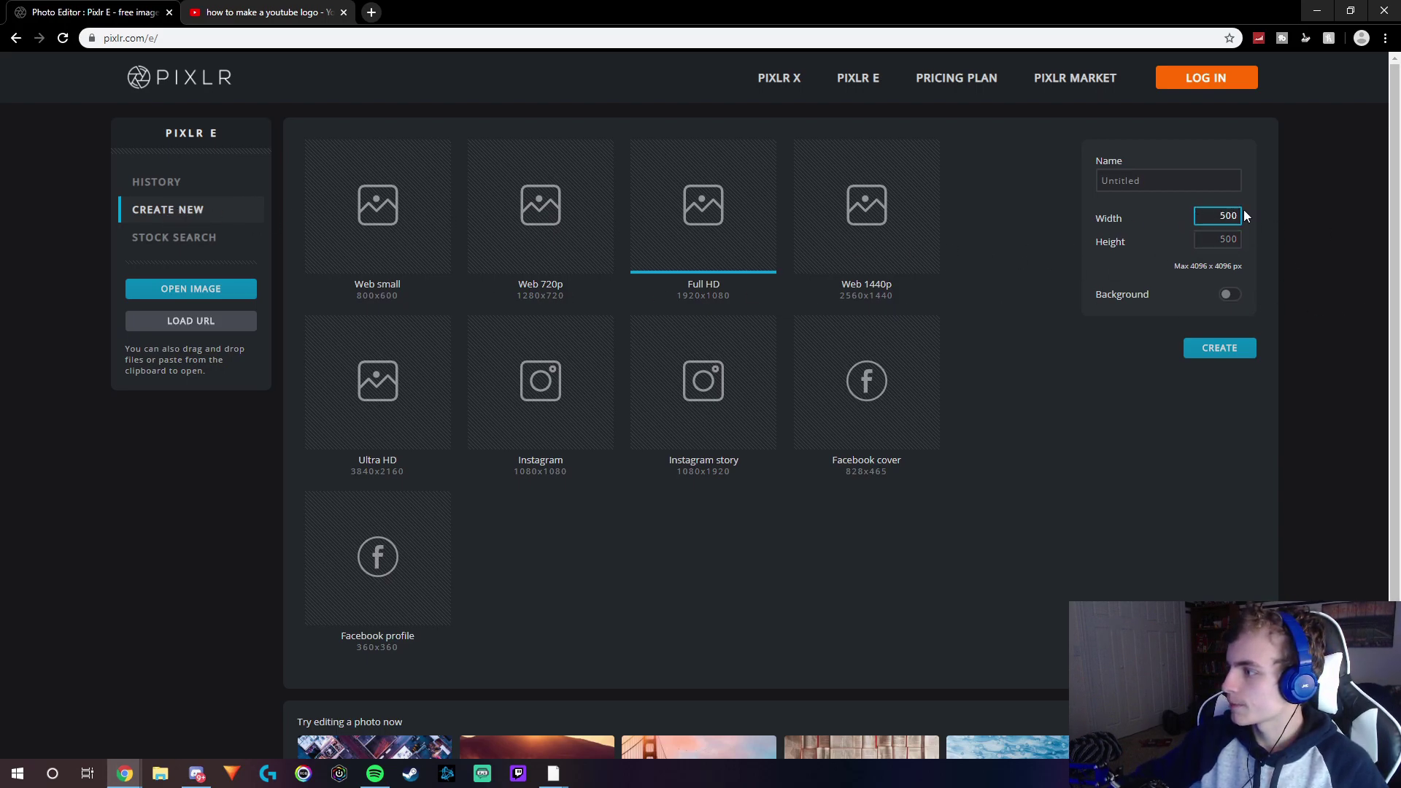
click(1221, 240)
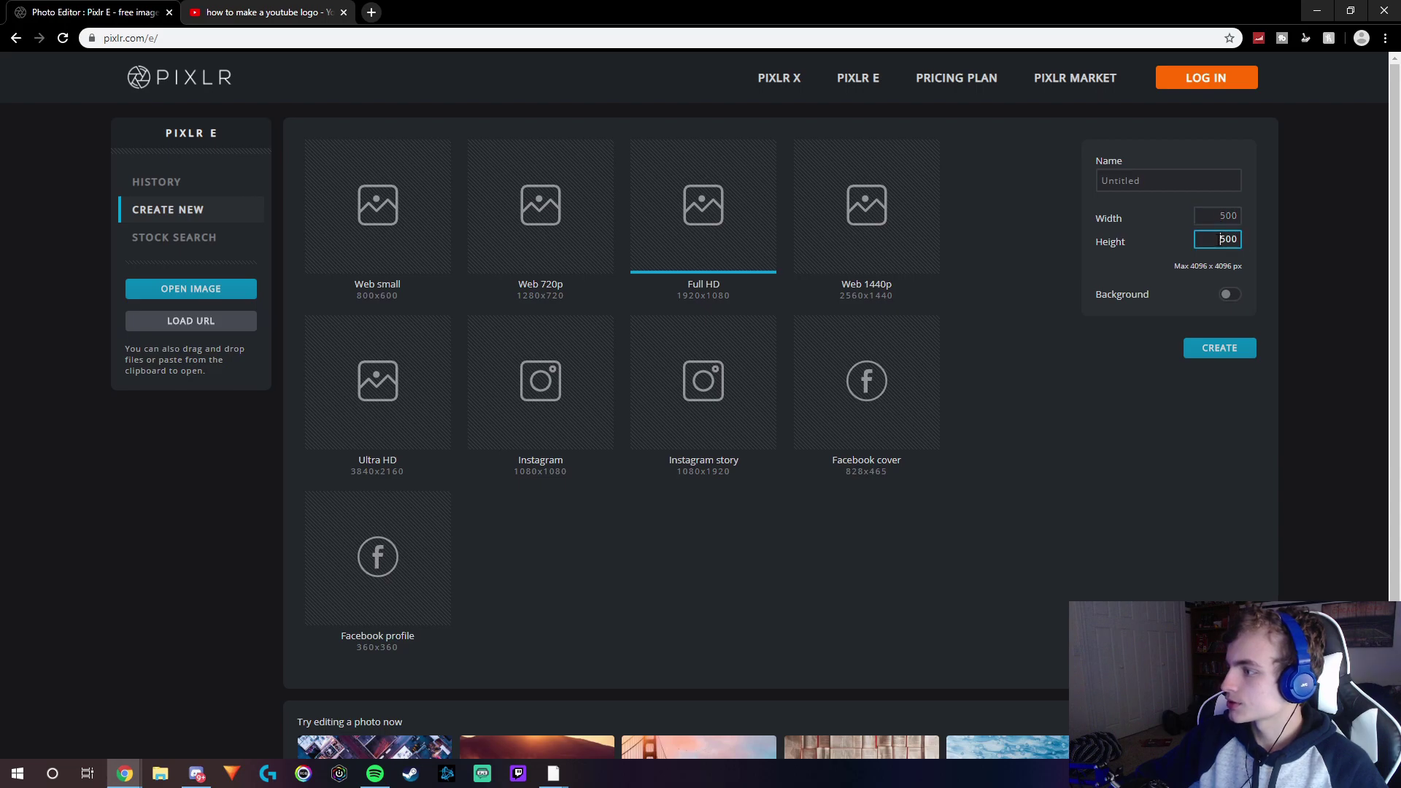
click(1229, 240)
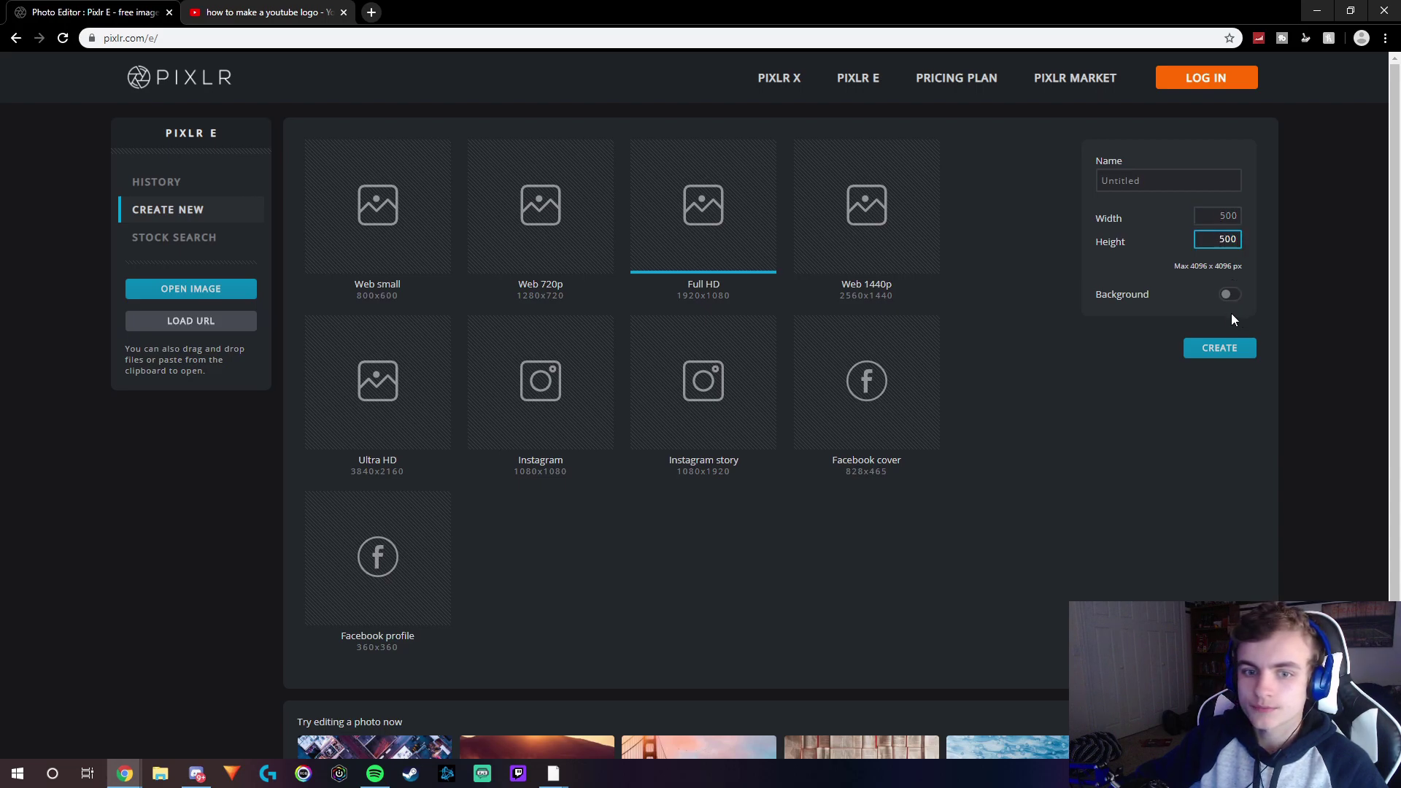
Create the 500×500 canvas and add a new text layer to it
click(1220, 348)
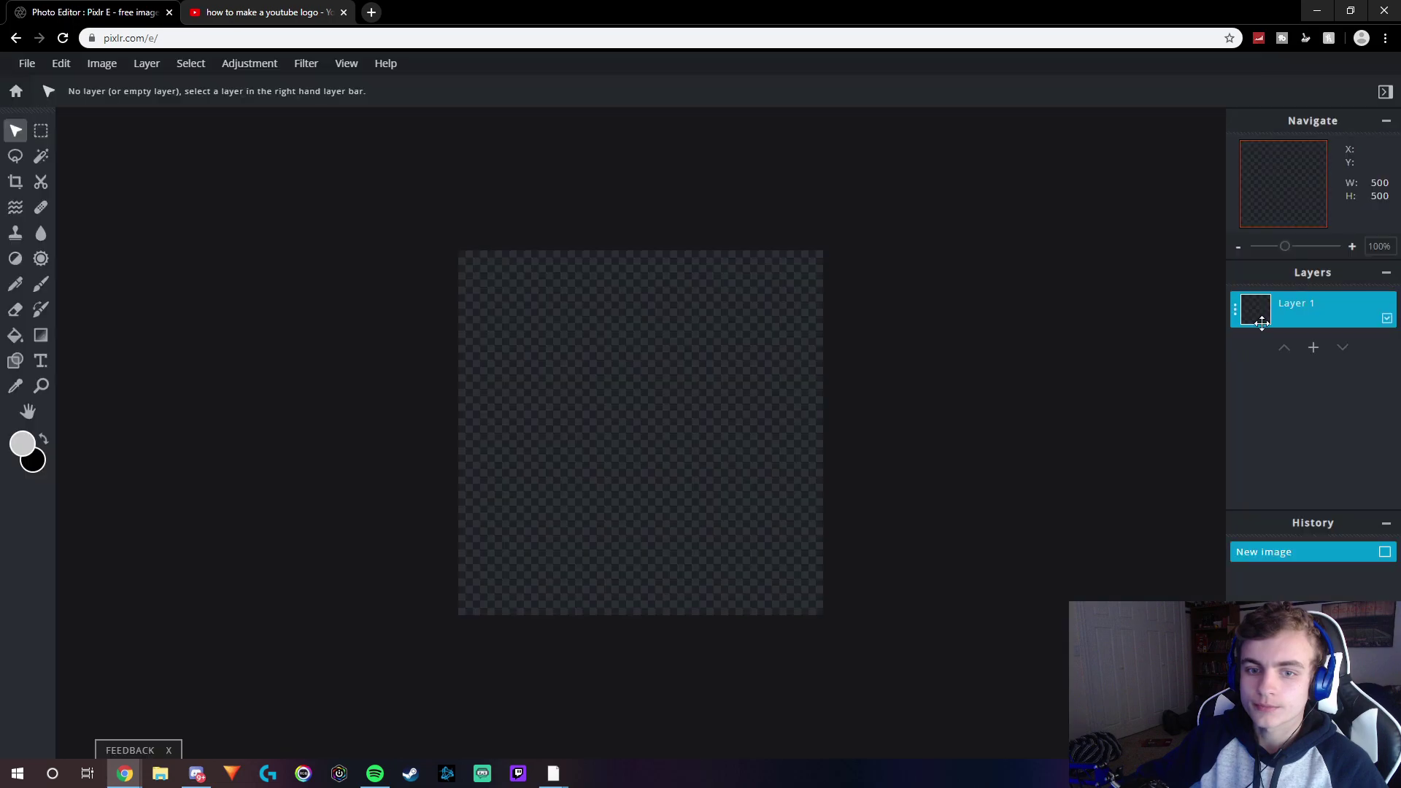
scroll(774, 419, up, 3)
scroll(768, 422, down, 1)
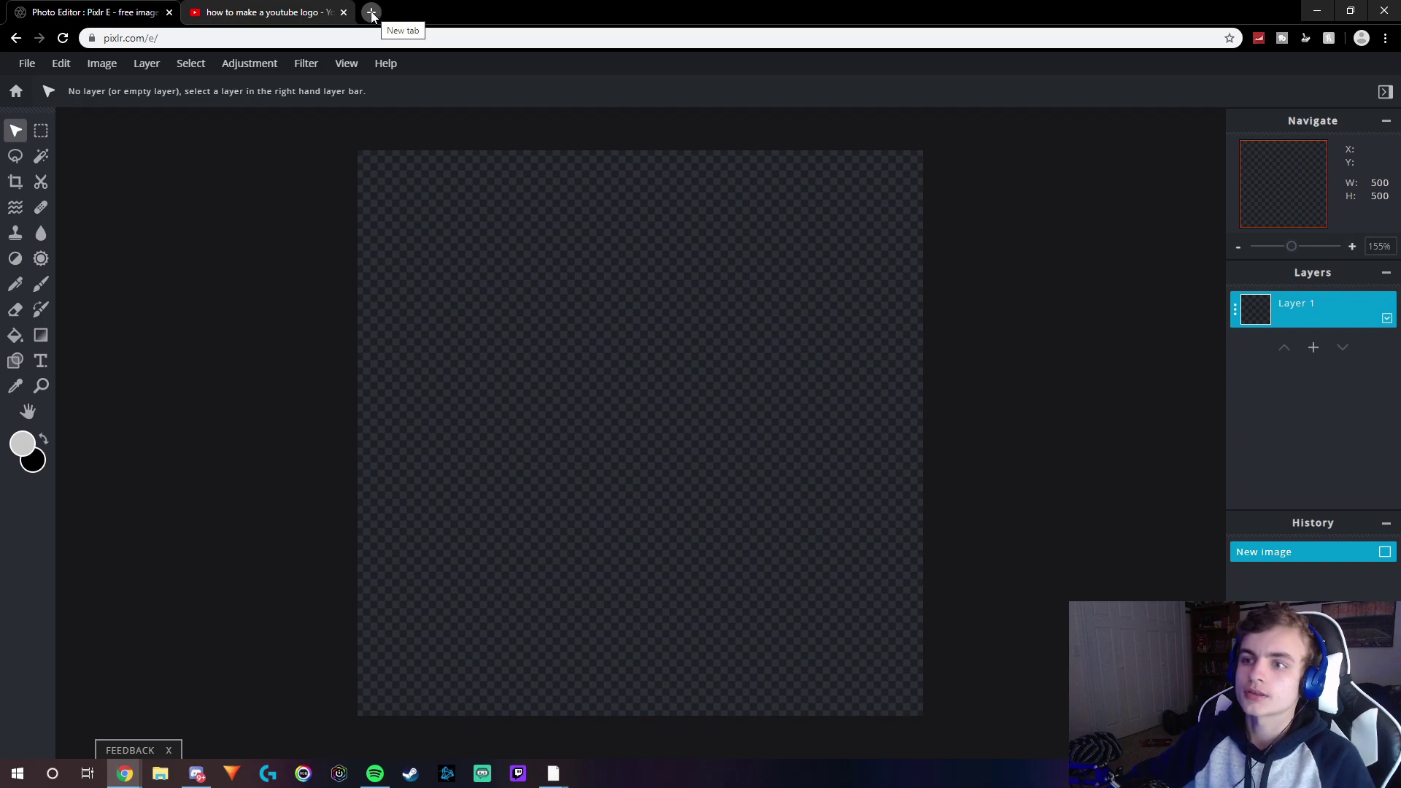
click(41, 361)
click(560, 445)
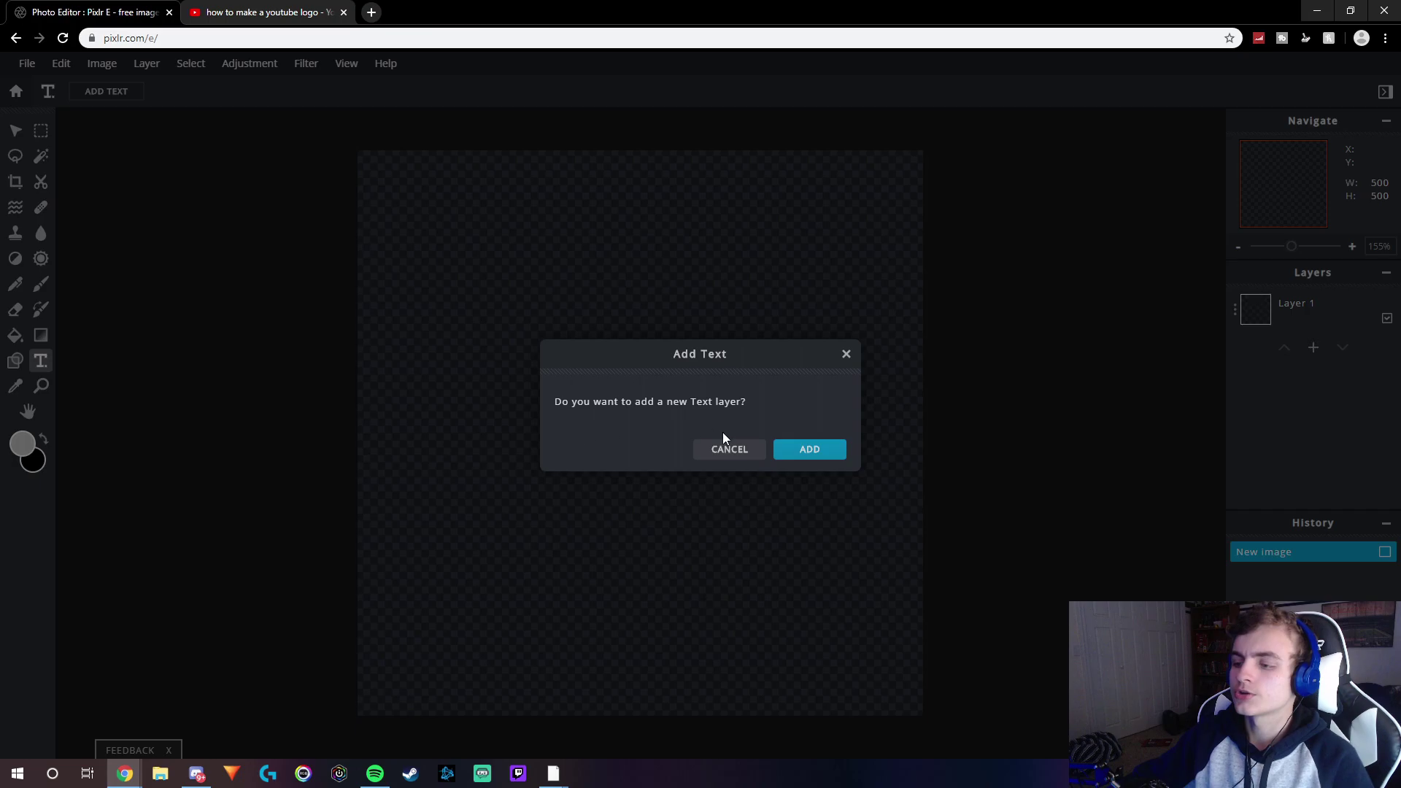
click(809, 450)
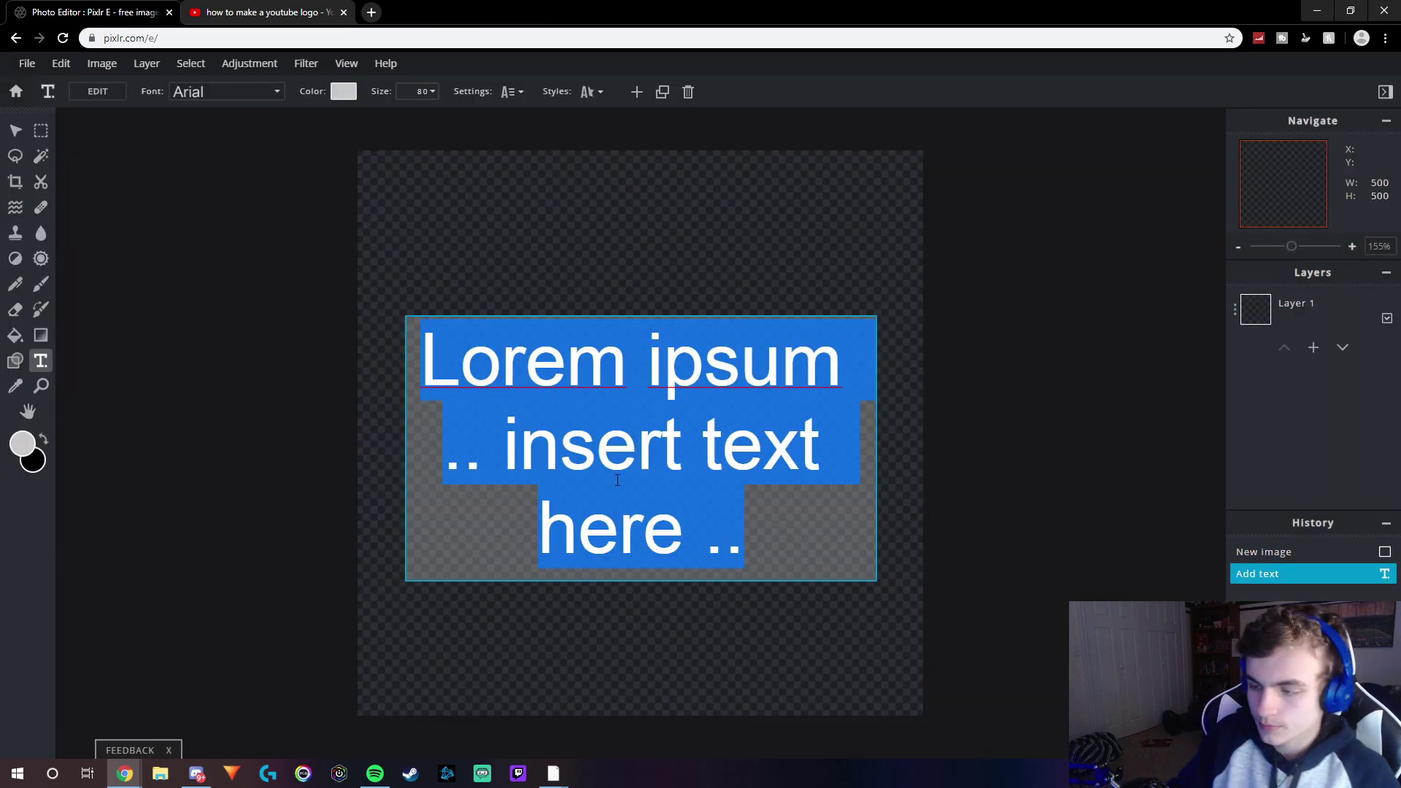
text(jANK)
Type 'Janke' as the text and set it in the Hairmusk font
key(BackSpace)
key(BackSpace)
text(=)
key(BackSpace)
key(BackSpace)
key(BackSpace)
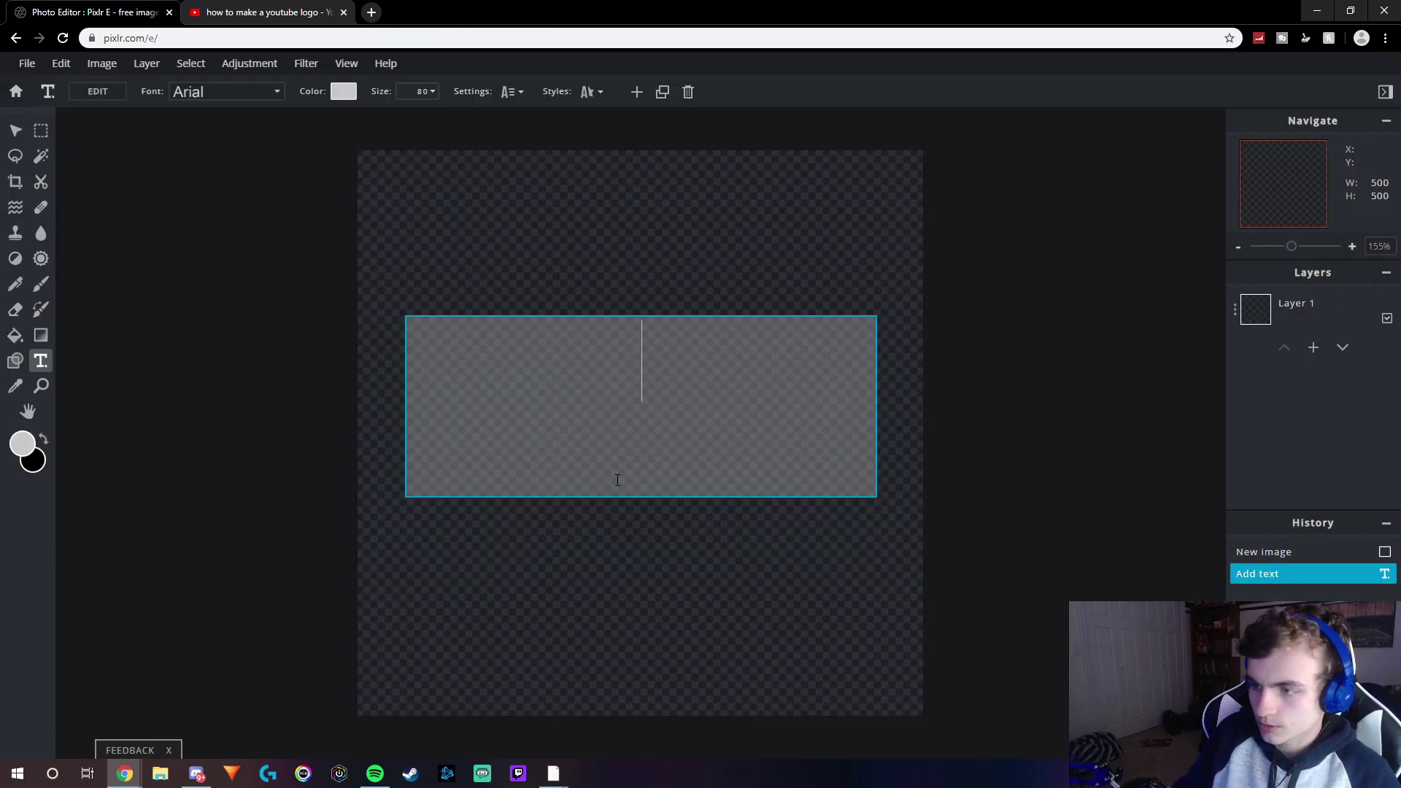
text(Janke)
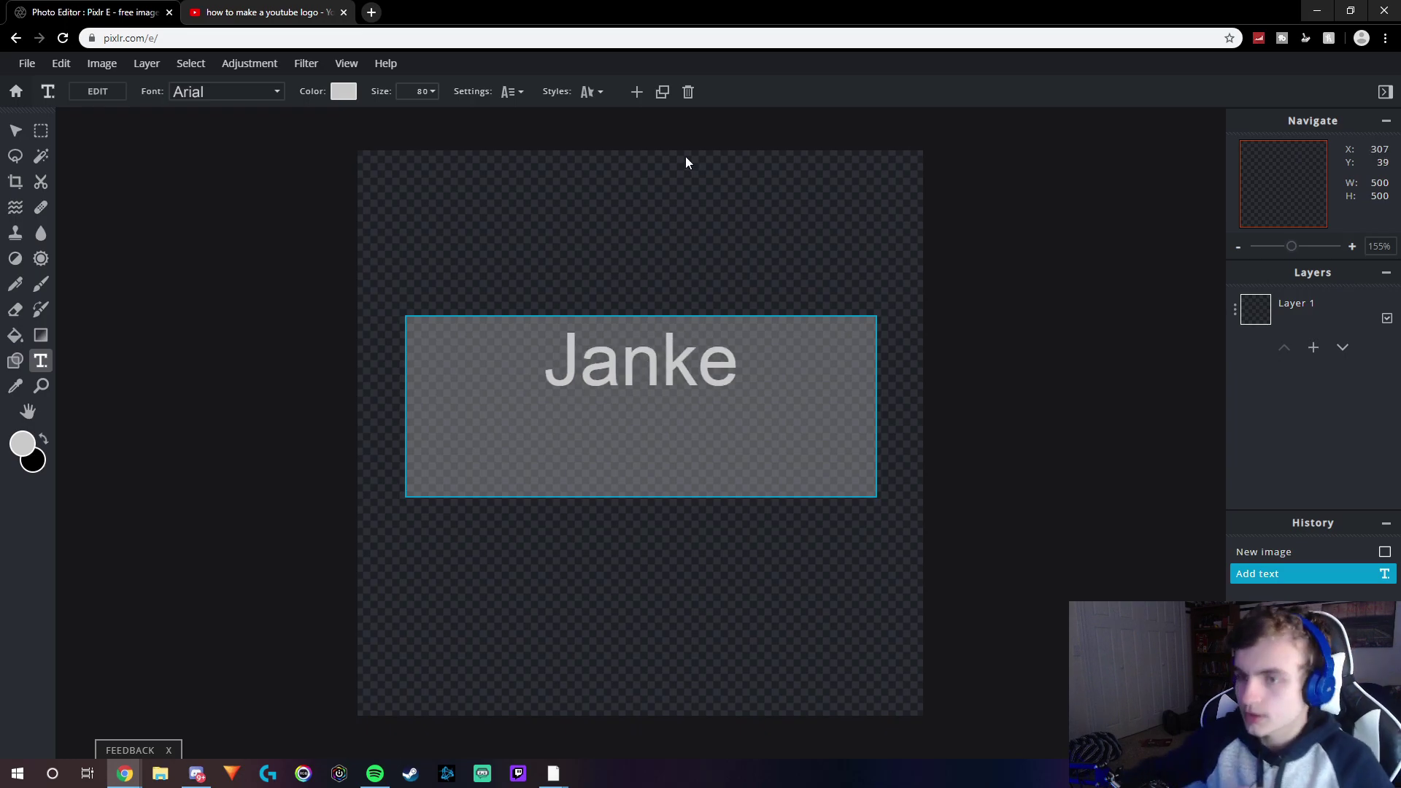
key(Escape)
click(246, 93)
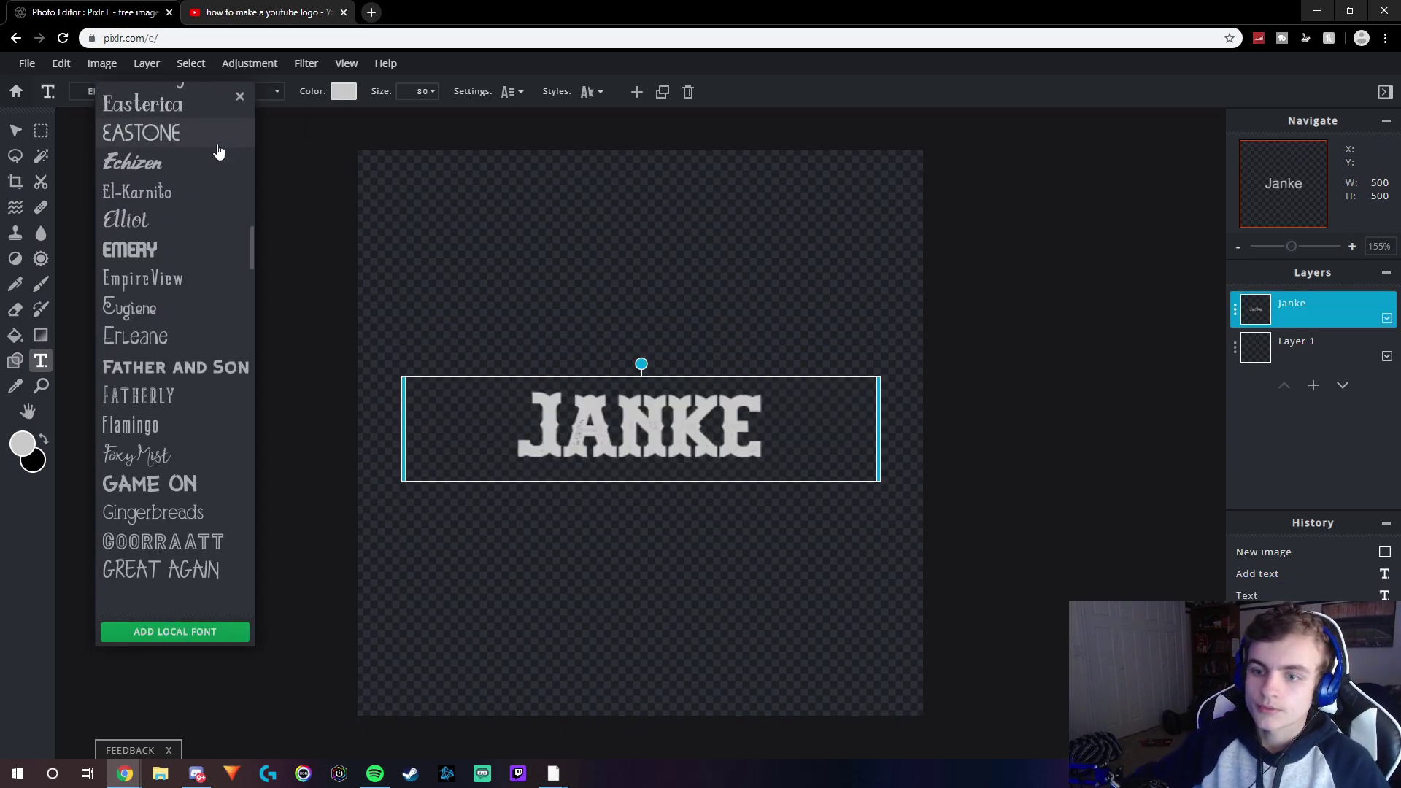
scroll(215, 189, down, 1)
scroll(215, 190, up, 1)
scroll(215, 189, down, 3)
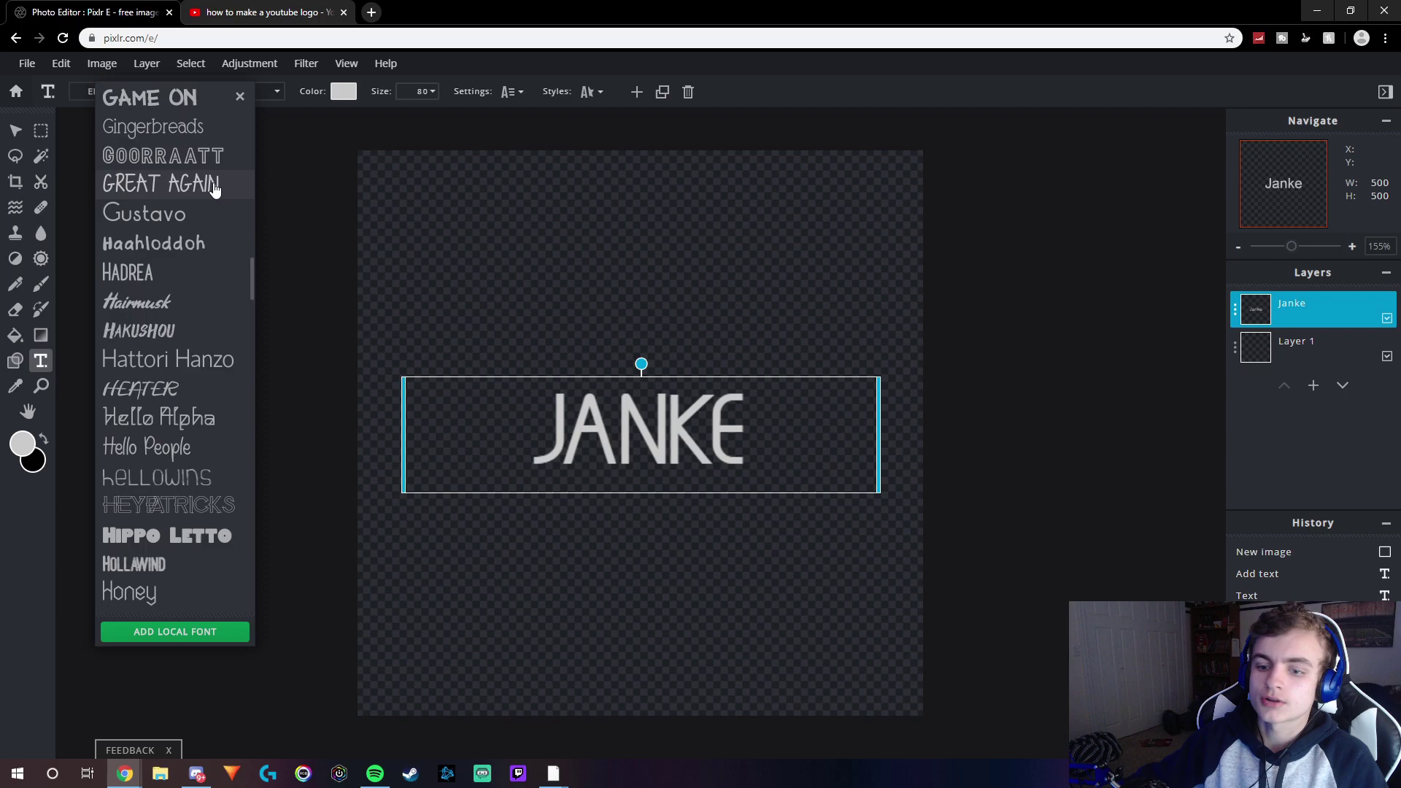
scroll(215, 190, down, 3)
scroll(215, 189, down, 3)
scroll(215, 194, down, 2)
scroll(215, 195, down, 3)
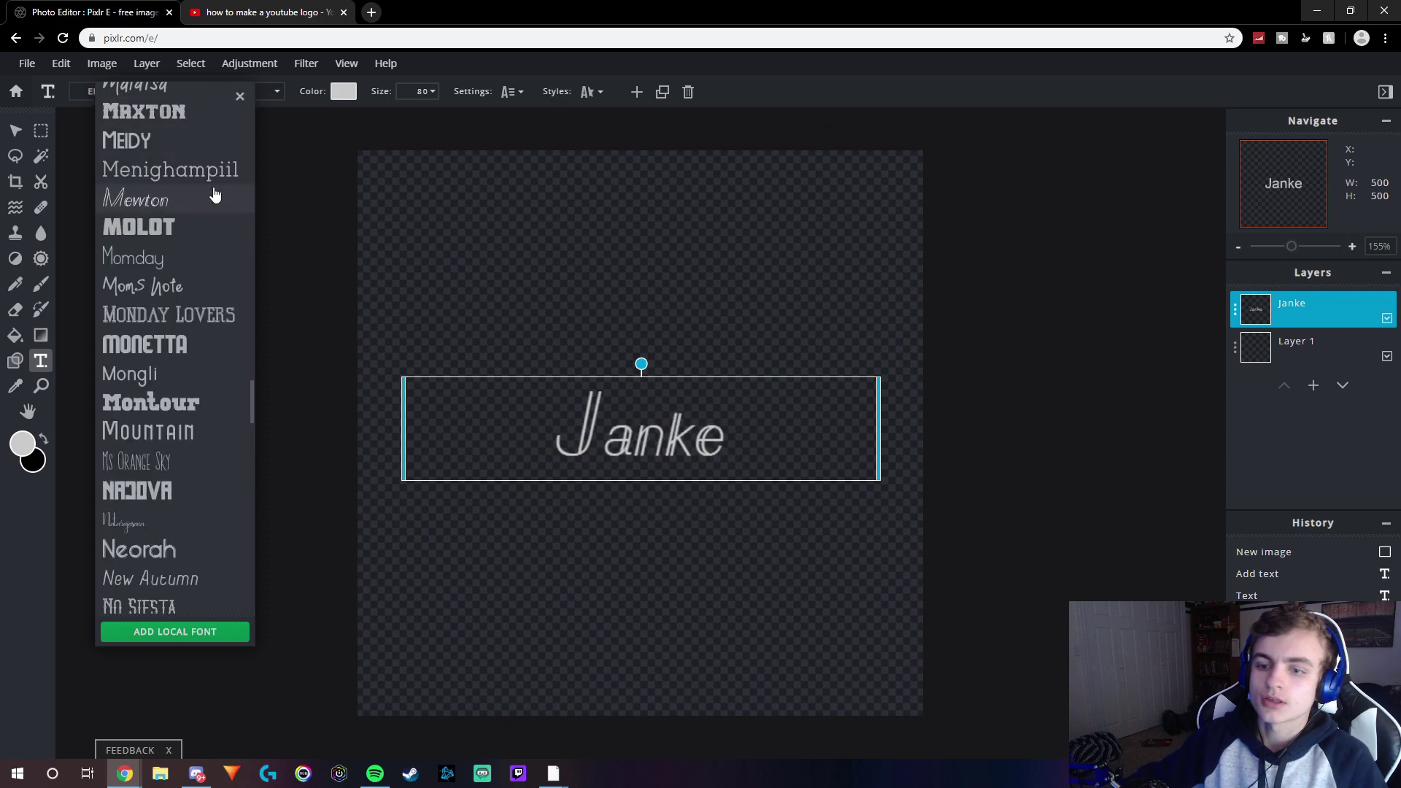
scroll(216, 231, up, 3)
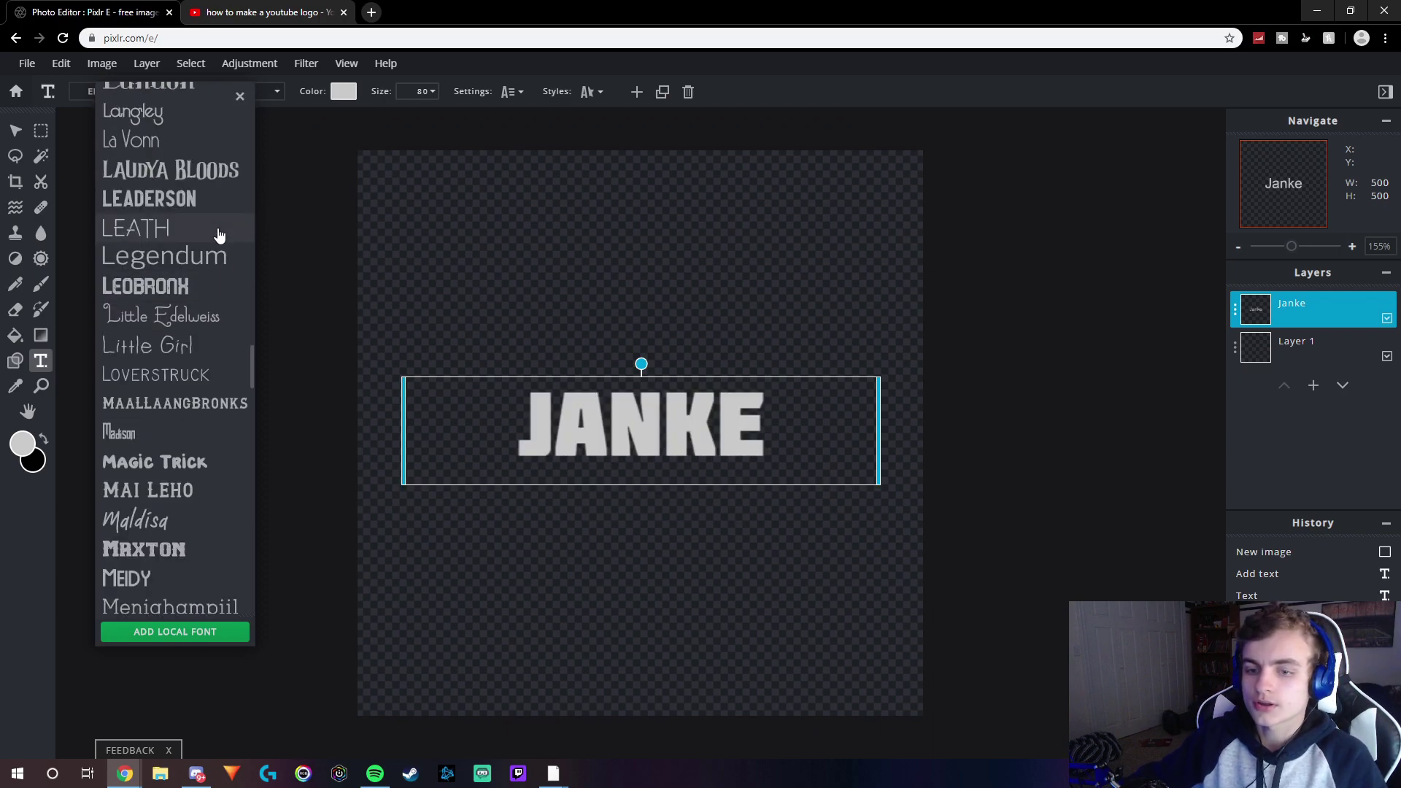
scroll(220, 235, up, 1)
scroll(222, 241, up, 3)
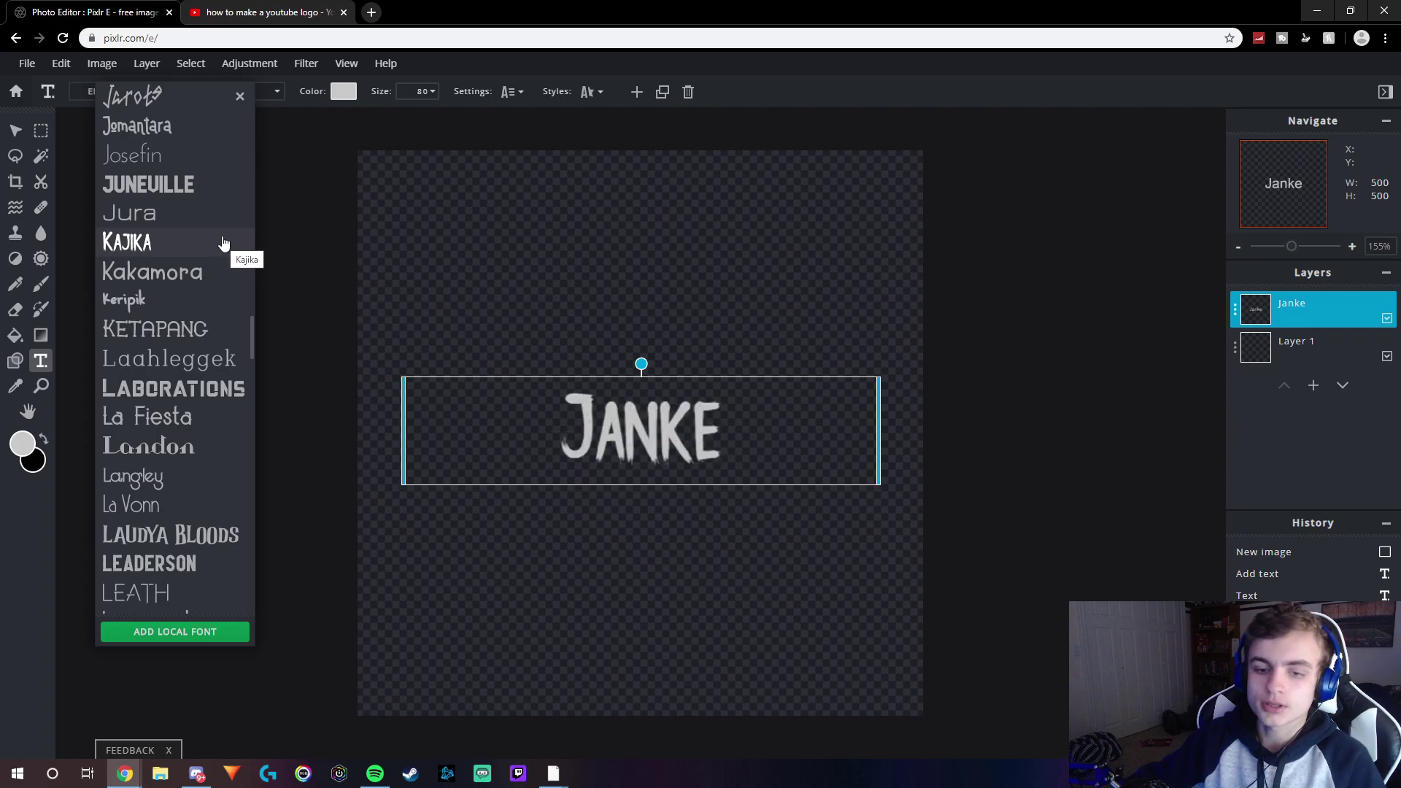
scroll(224, 241, up, 3)
scroll(223, 240, up, 3)
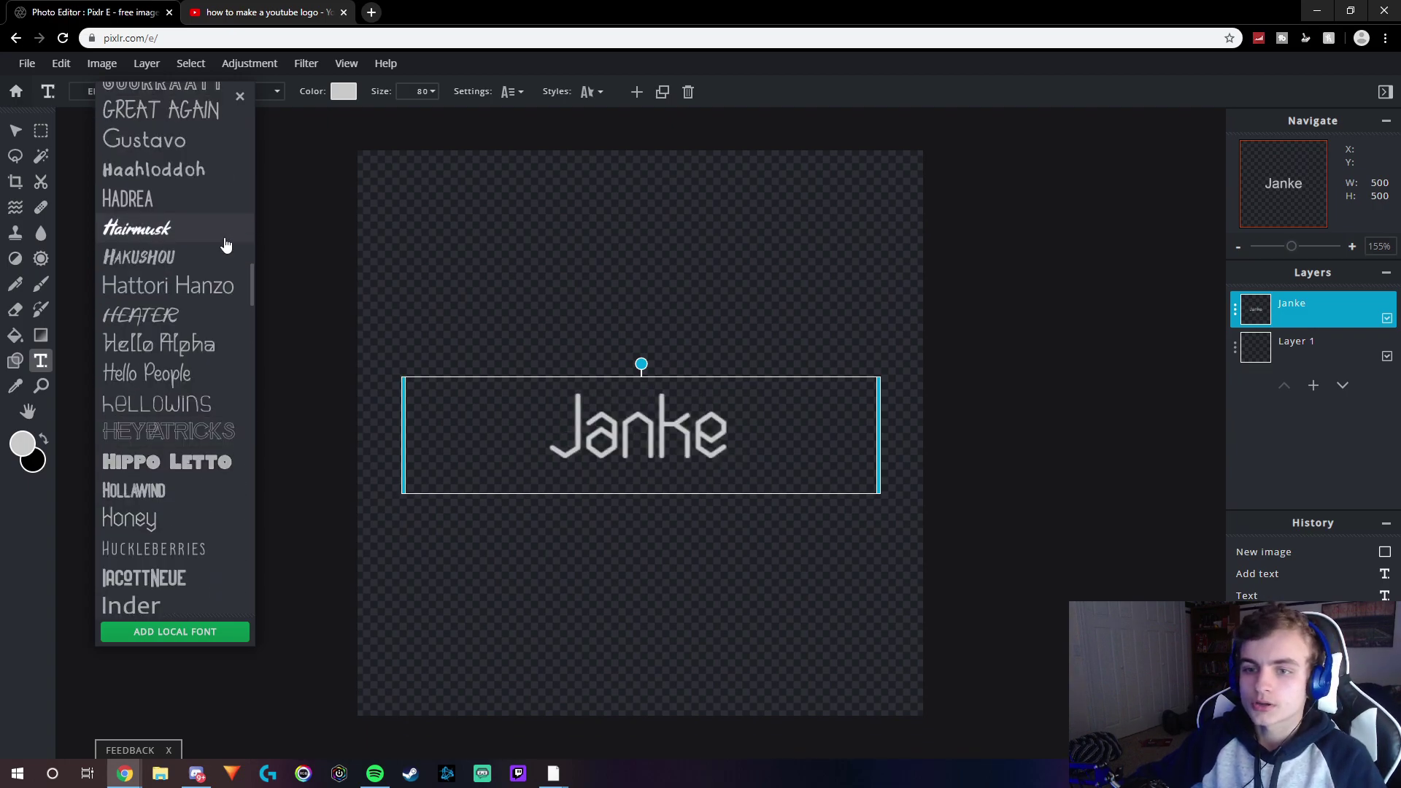
scroll(225, 242, up, 2)
scroll(226, 242, up, 1)
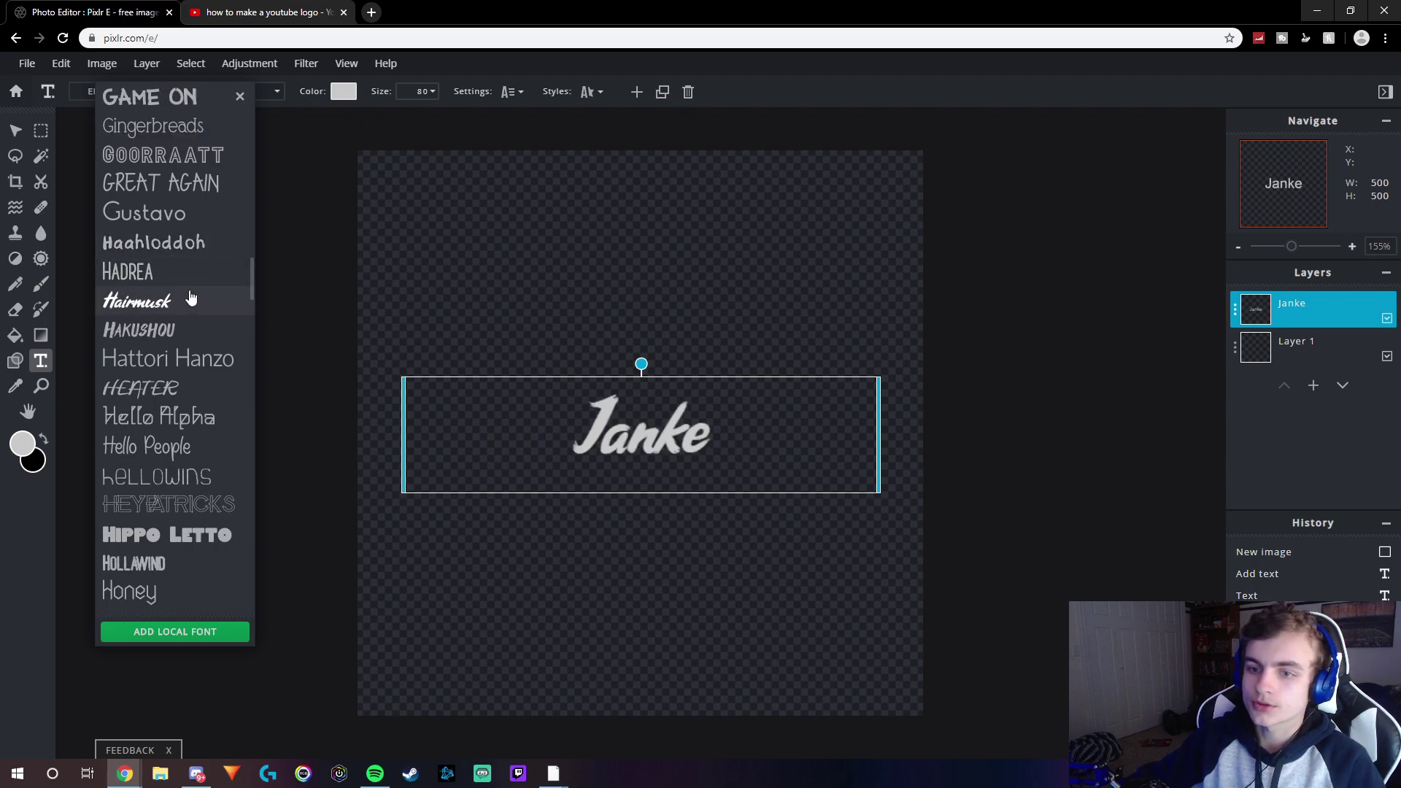
click(149, 303)
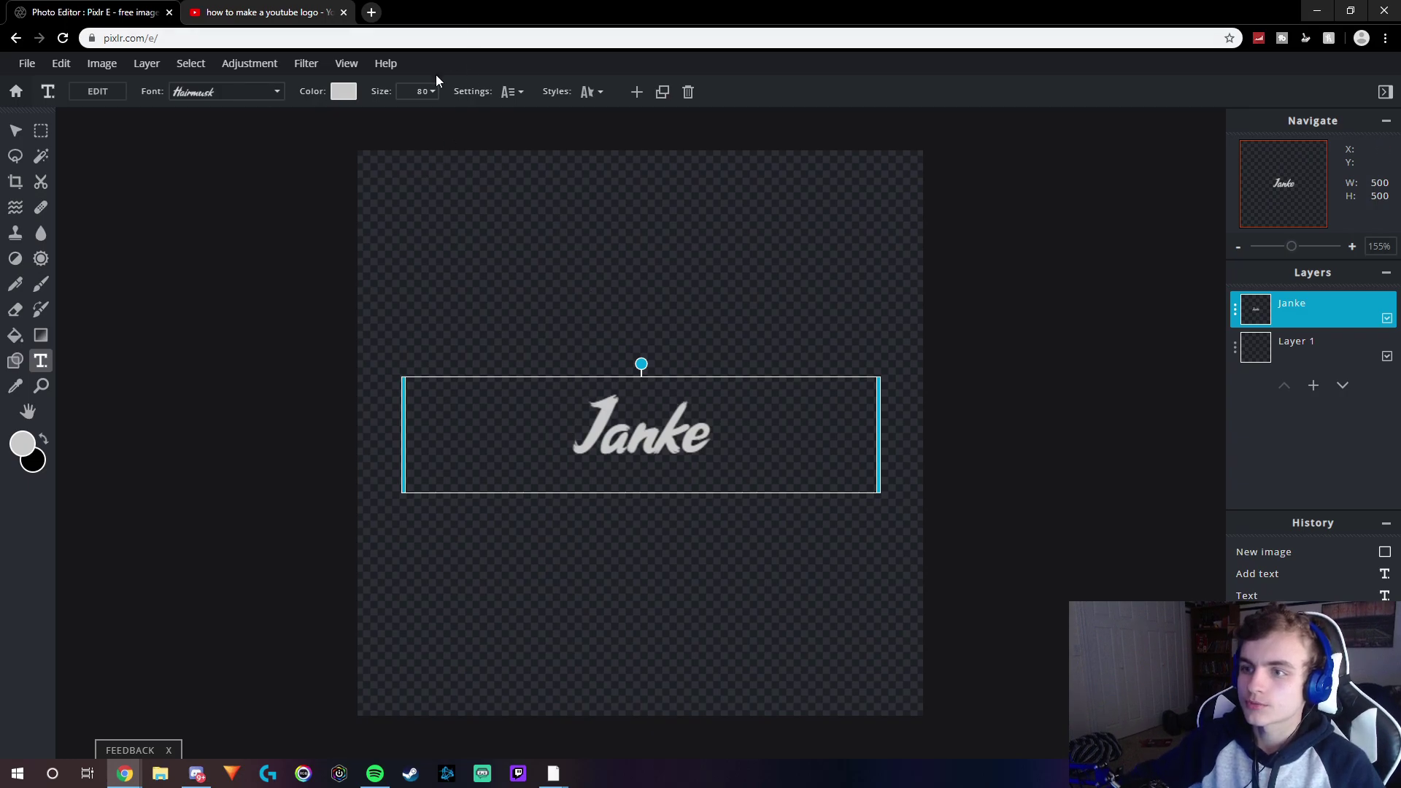
Enlarge the Janke text to size 240 and give it a thin vivid-blue outline
click(425, 91)
drag(325, 118, 341, 118)
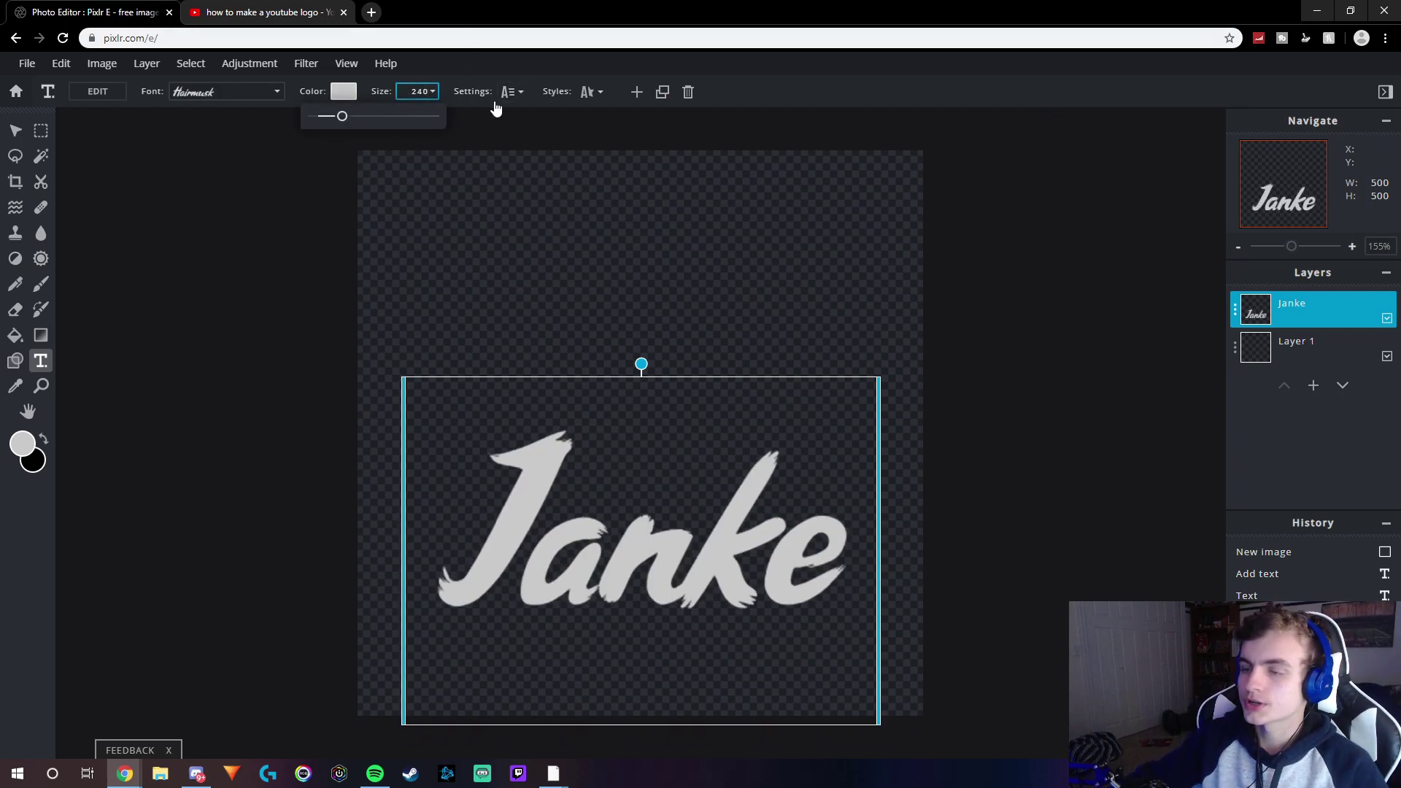
click(592, 93)
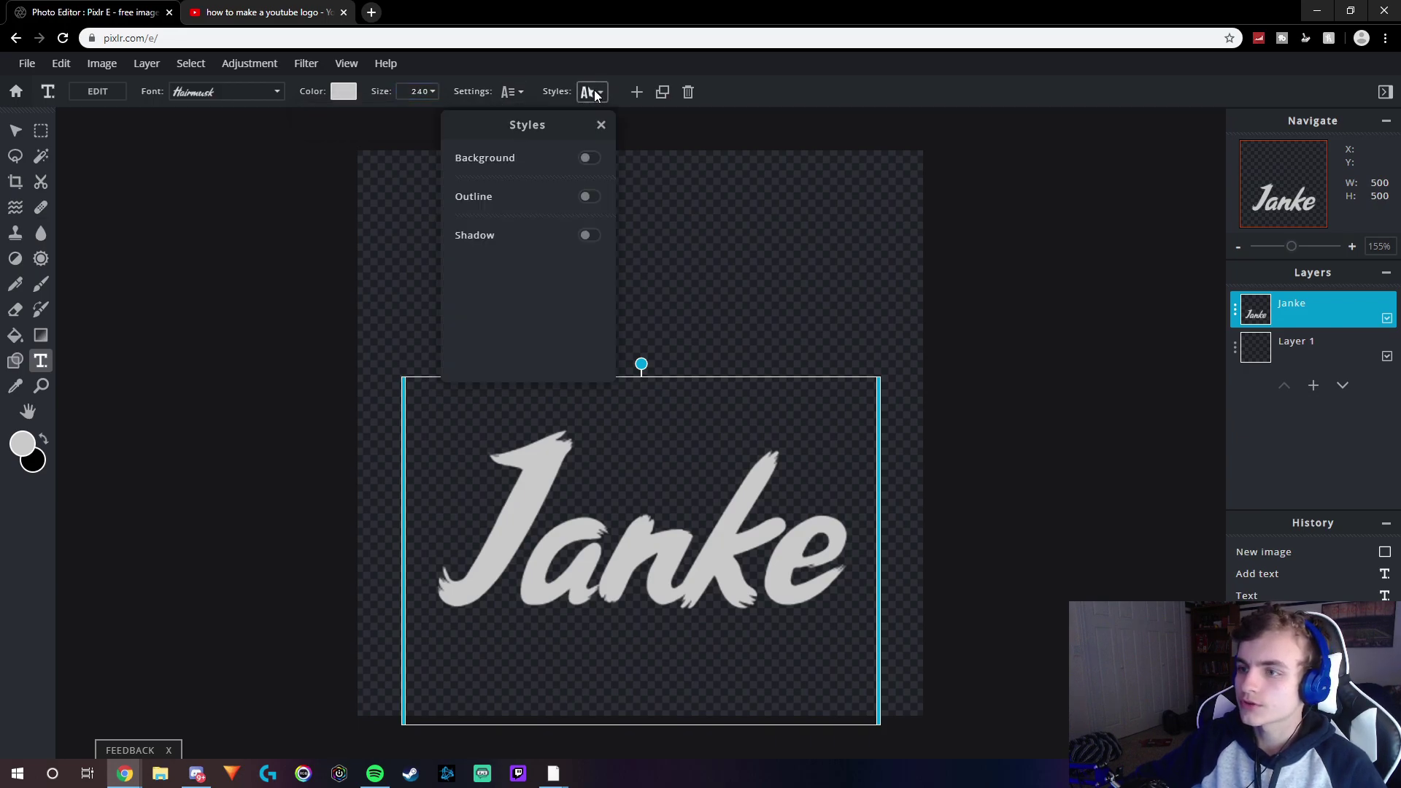
click(590, 198)
drag(489, 272, 467, 271)
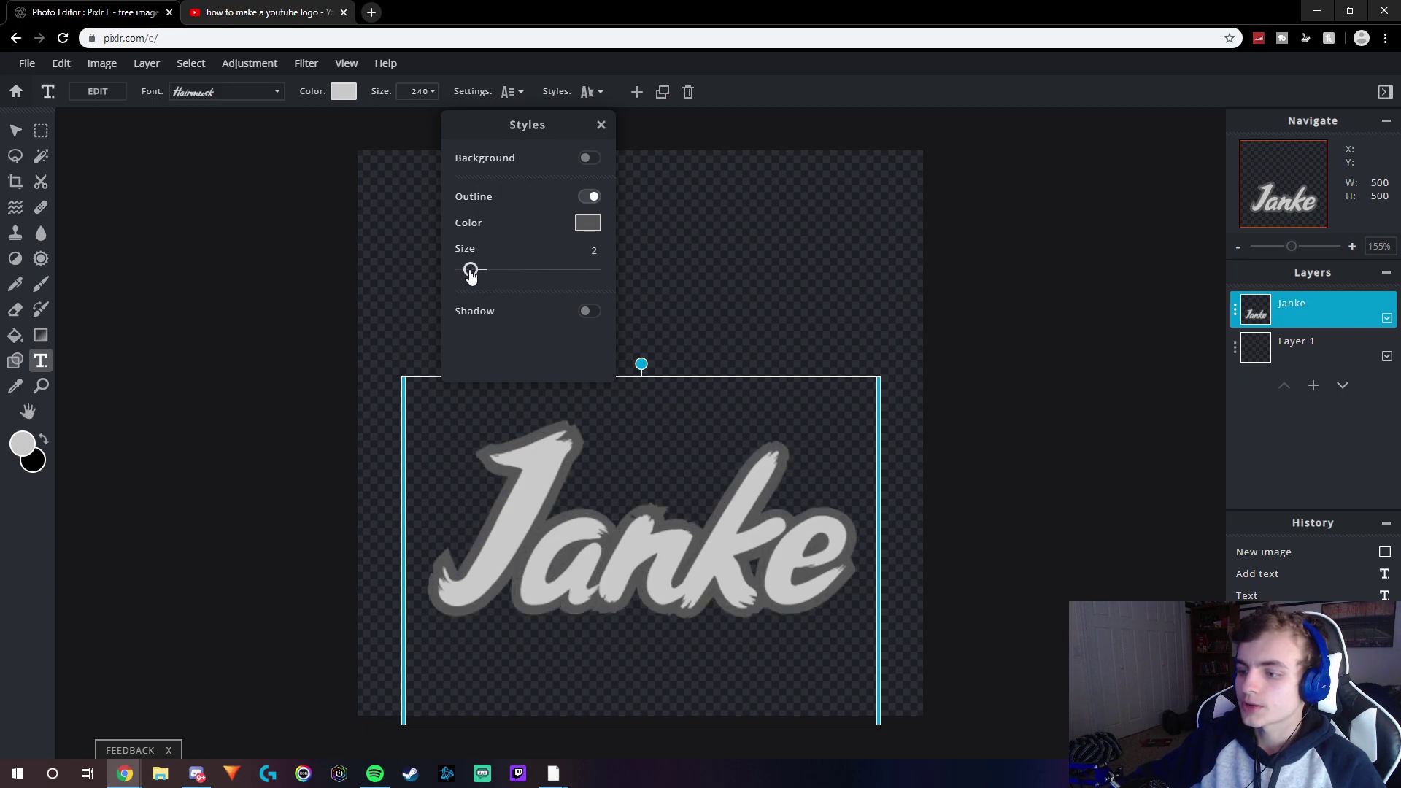
click(588, 224)
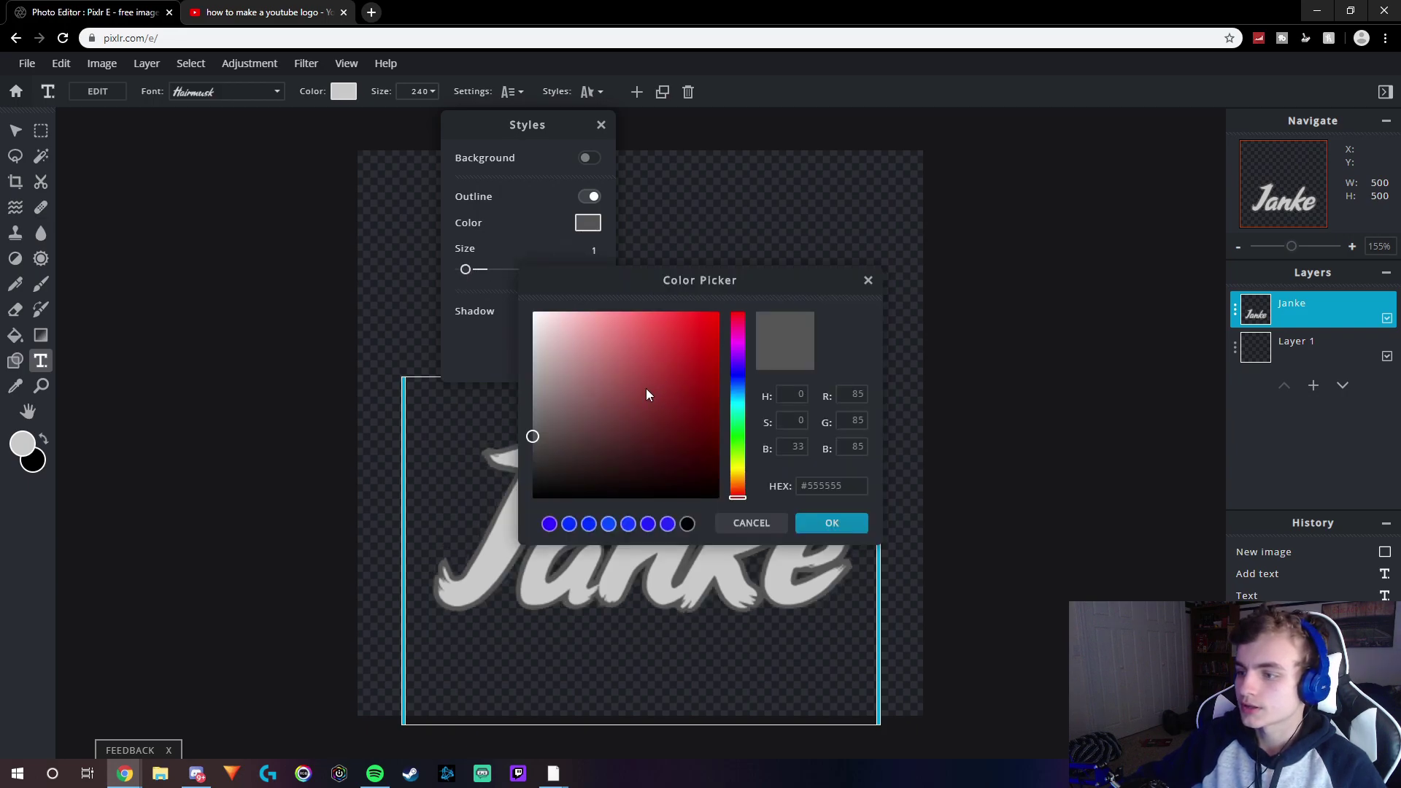
drag(737, 439, 737, 373)
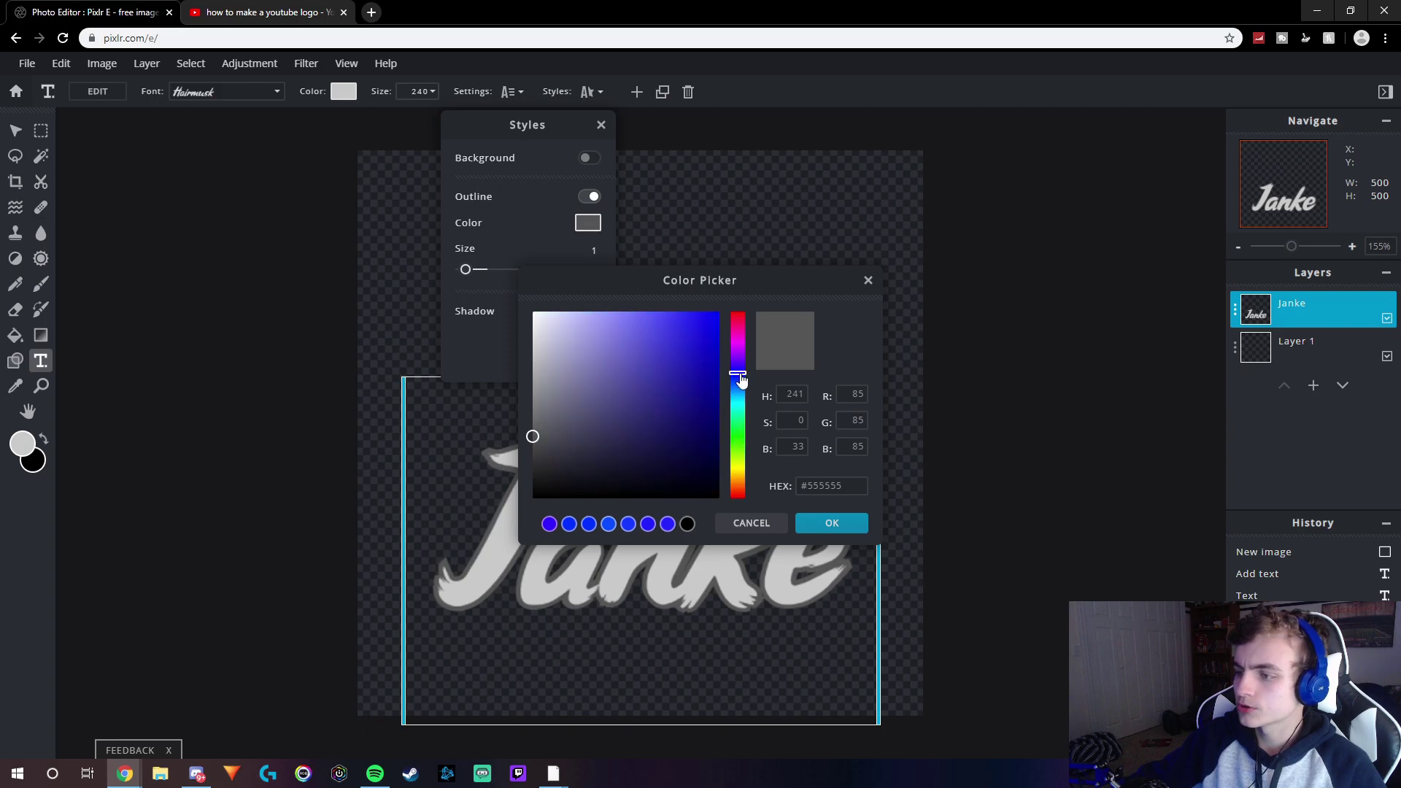
click(719, 313)
click(832, 523)
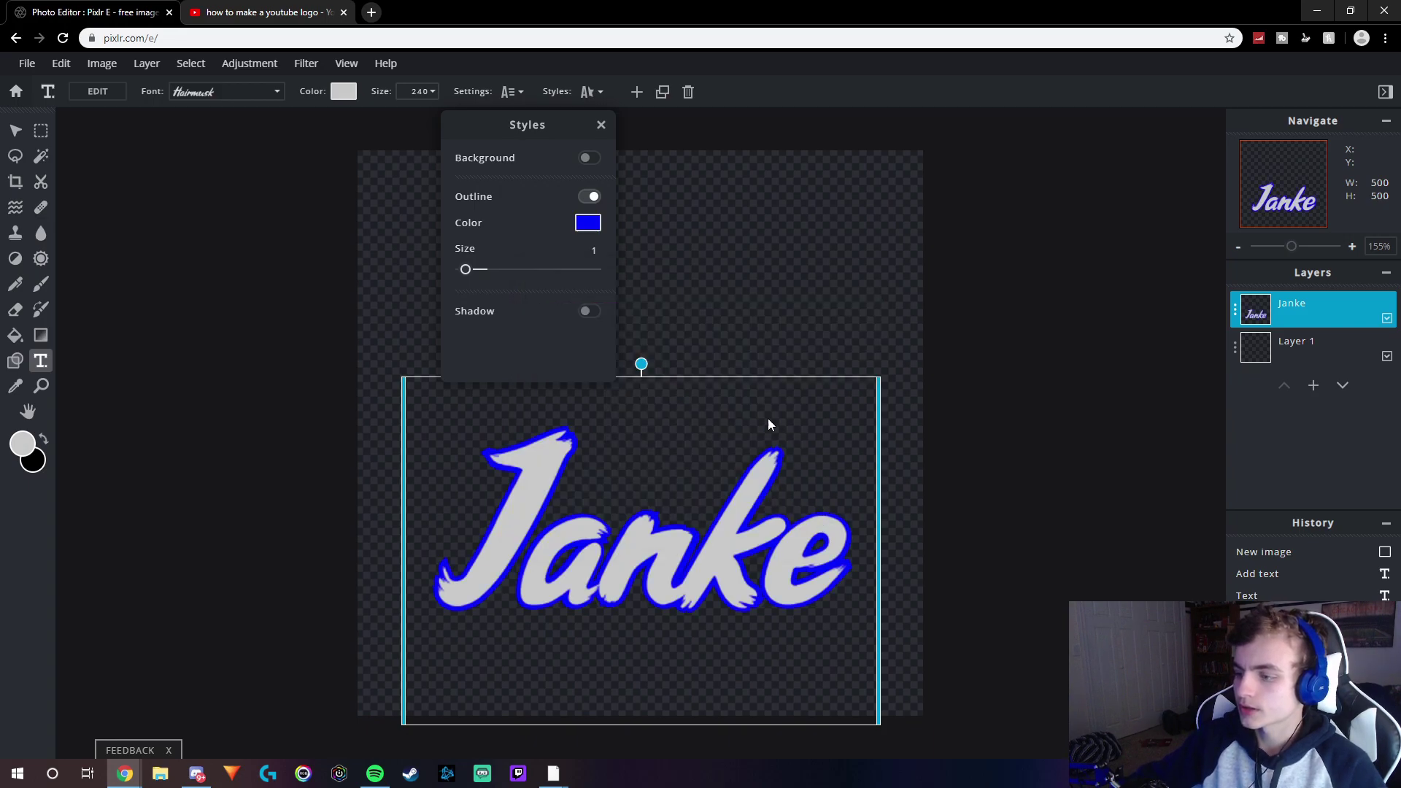
Add a black drop shadow at about 79 opacity to the text
click(590, 311)
scroll(526, 275, down, 3)
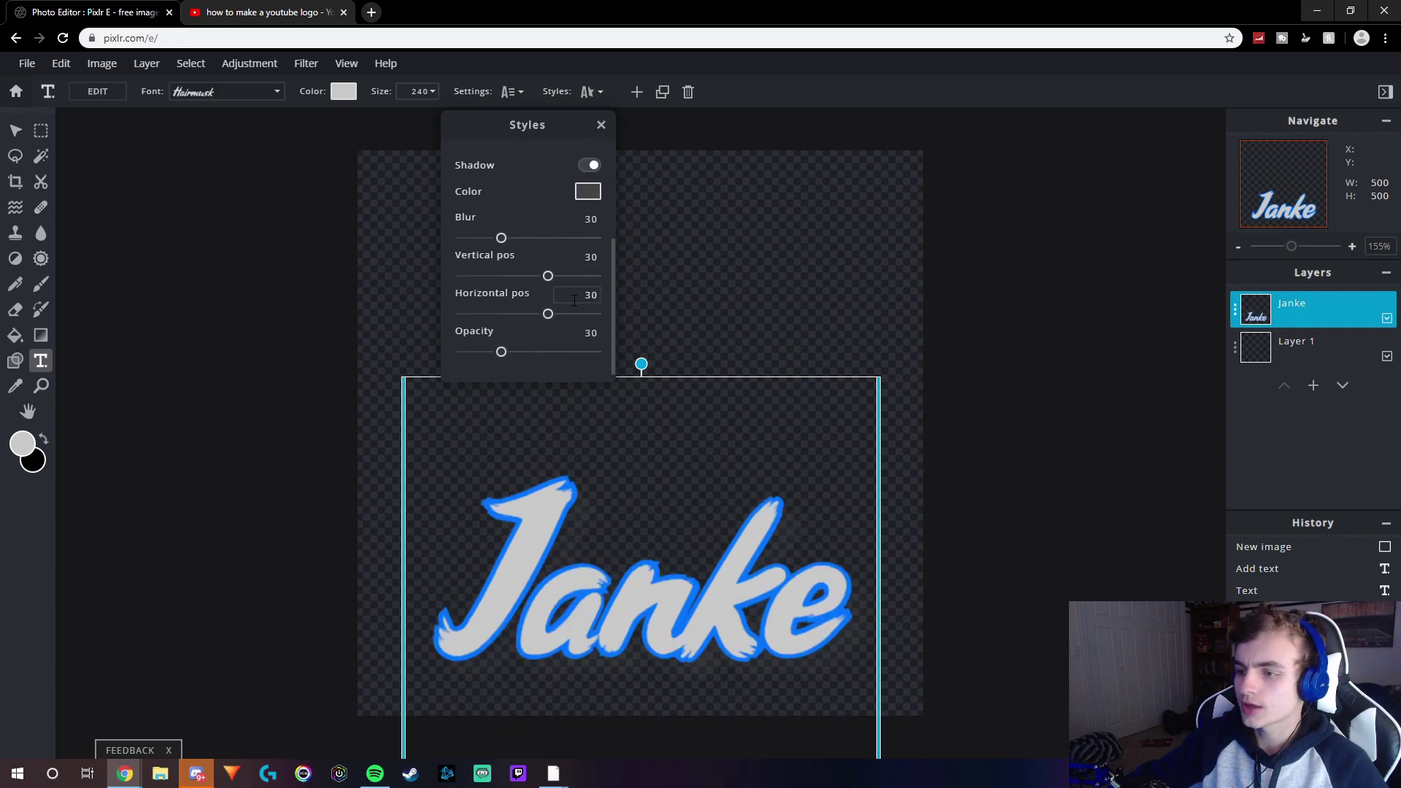
click(588, 192)
click(533, 494)
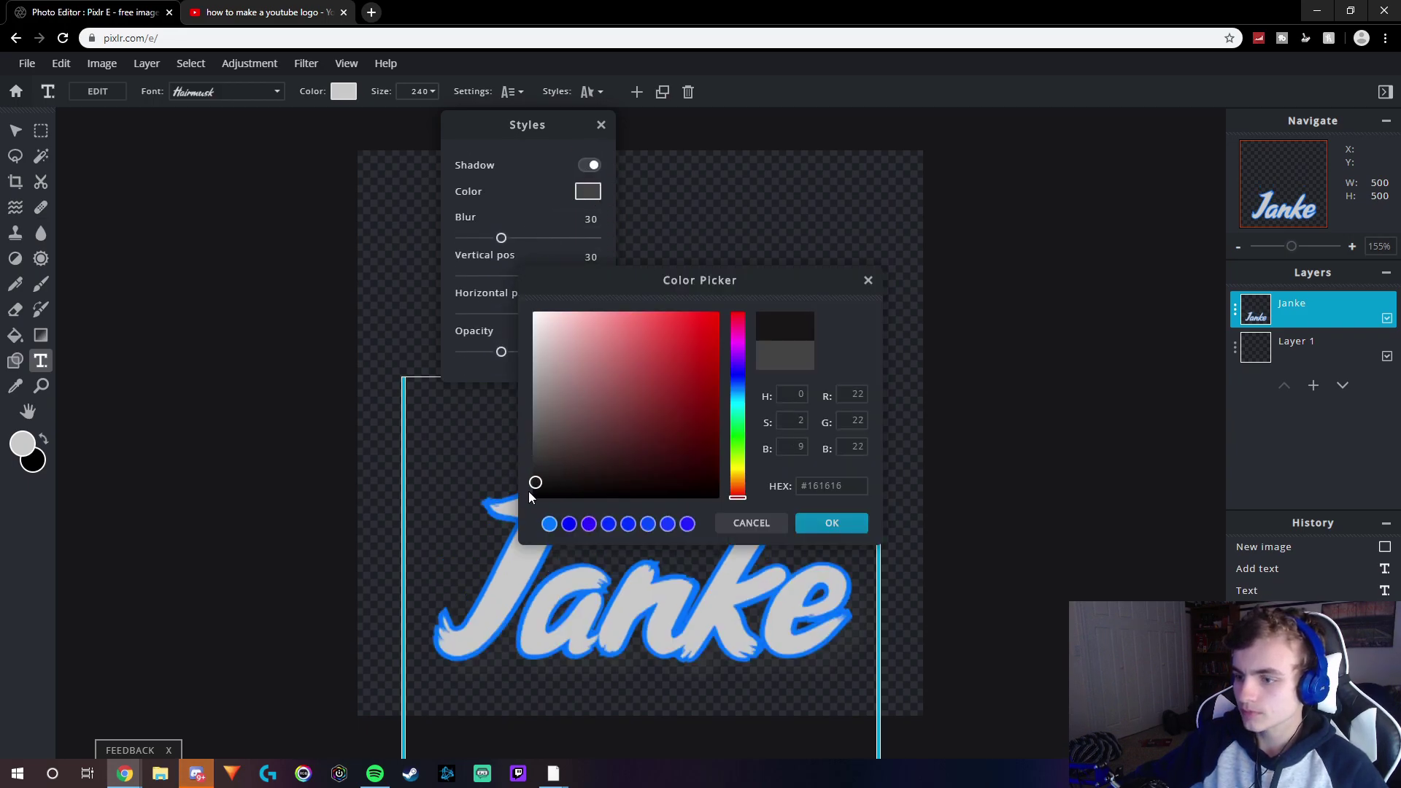
click(832, 522)
mouse_move(501, 353)
mouse_down()
mouse_move(590, 353)
mouse_move(568, 352)
mouse_up()
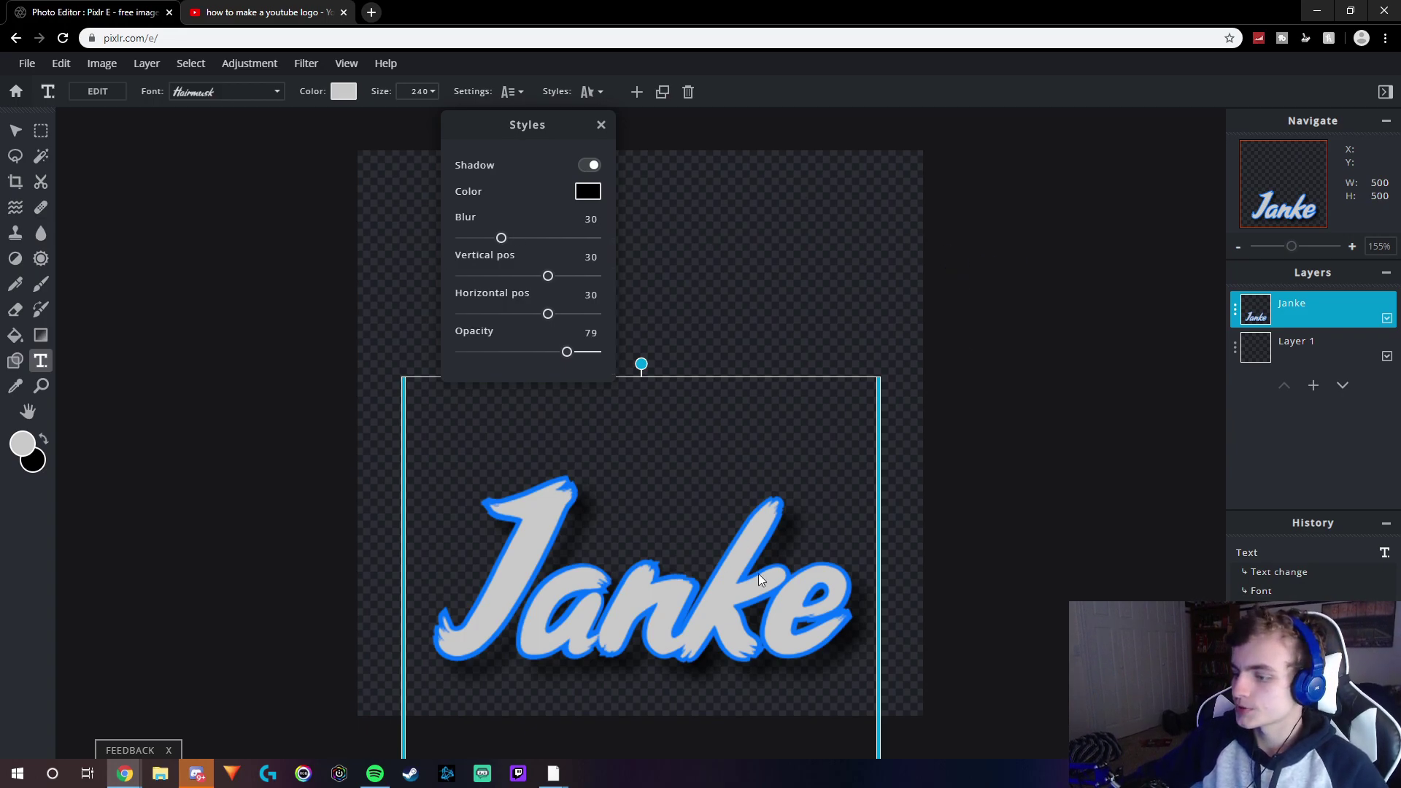
click(961, 498)
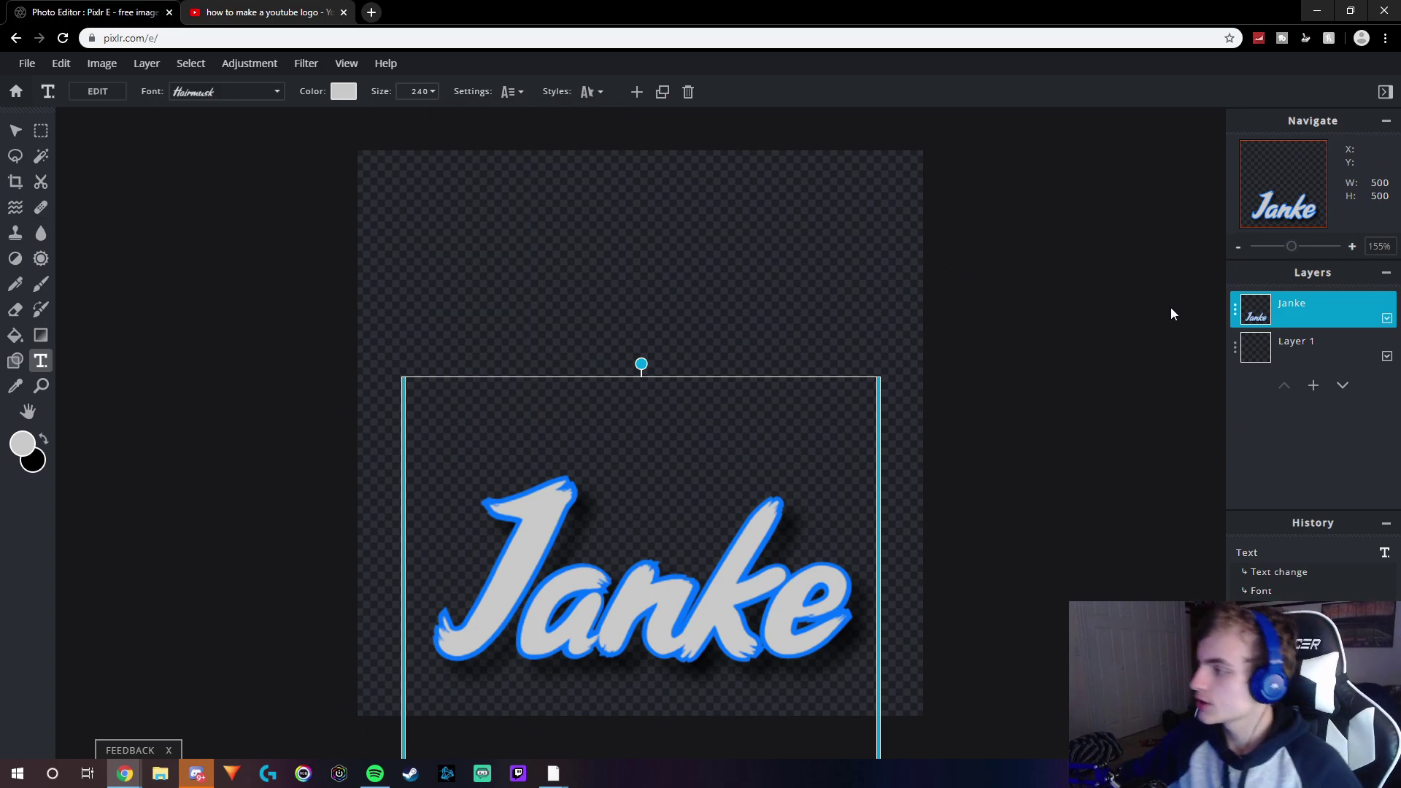
Try rasterizing the Janke text layer from the Layer menu
click(148, 64)
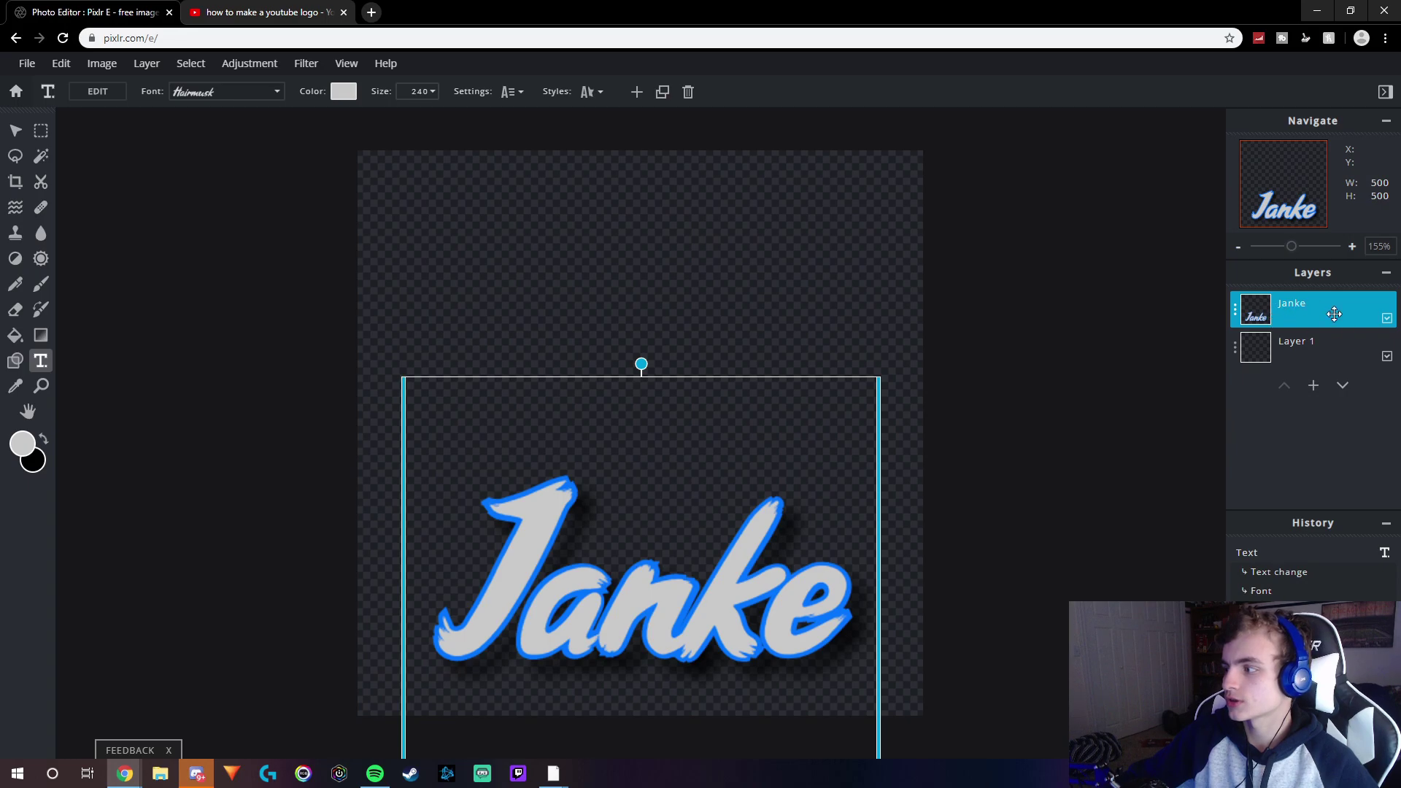
click(191, 64)
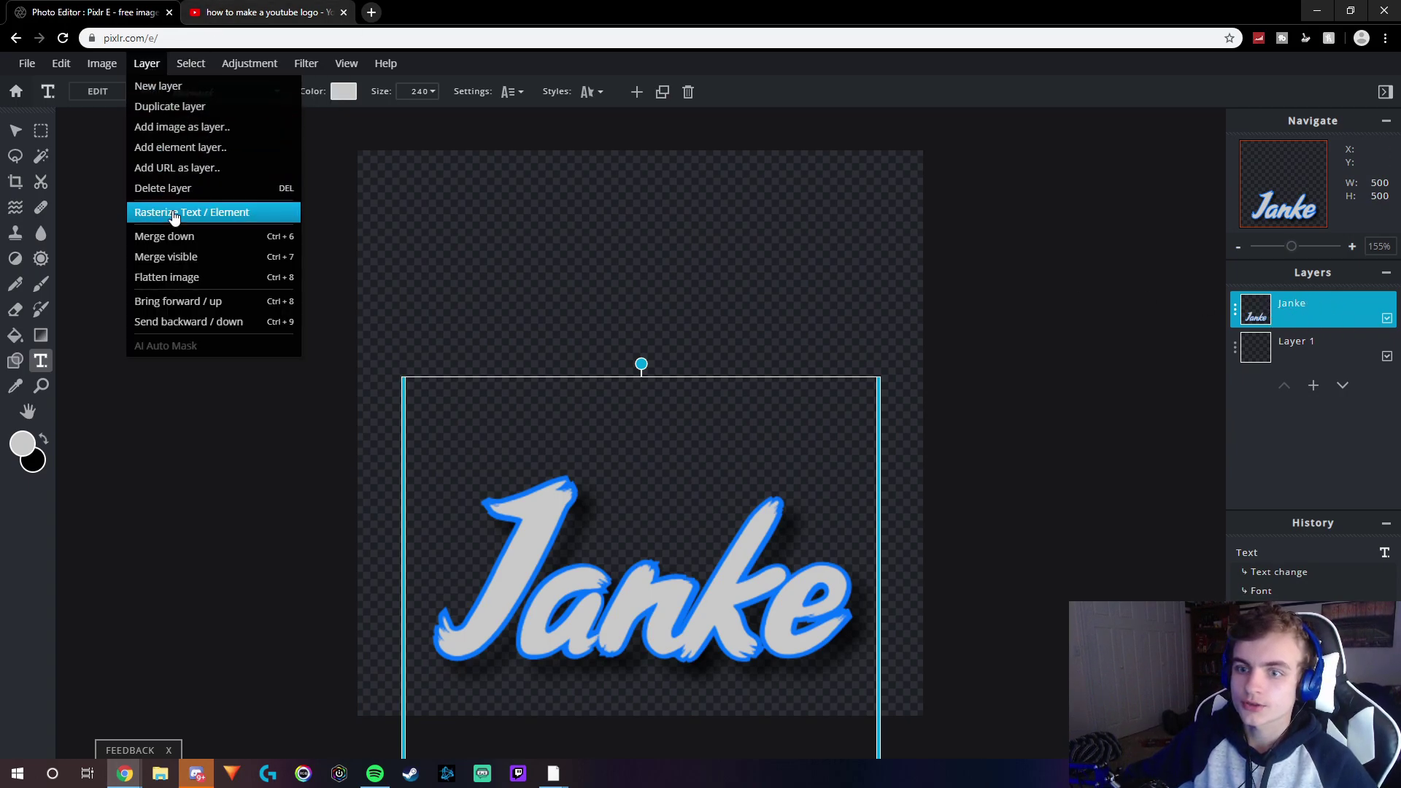
click(172, 211)
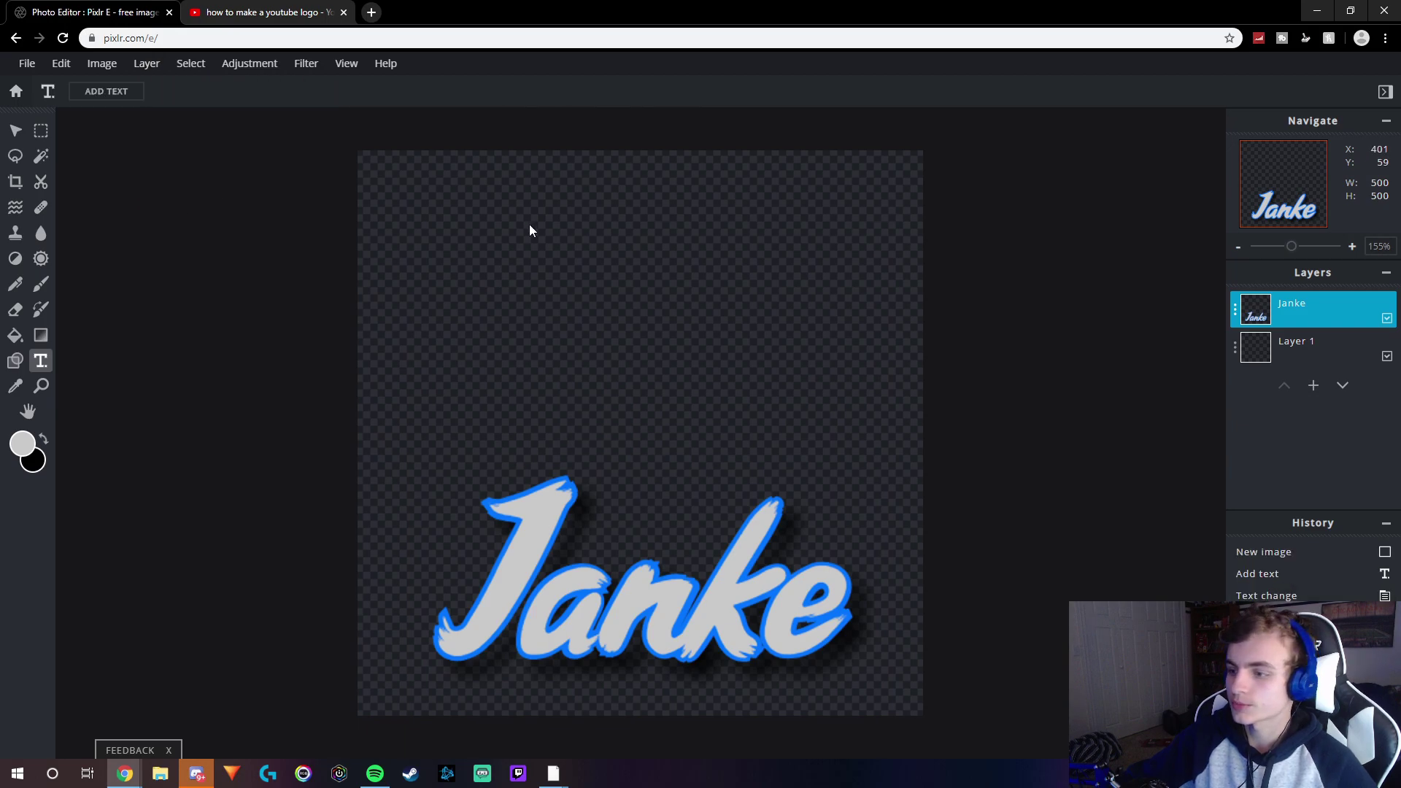
Rotate the Janke lettering slightly and move it upward on the canvas
click(17, 131)
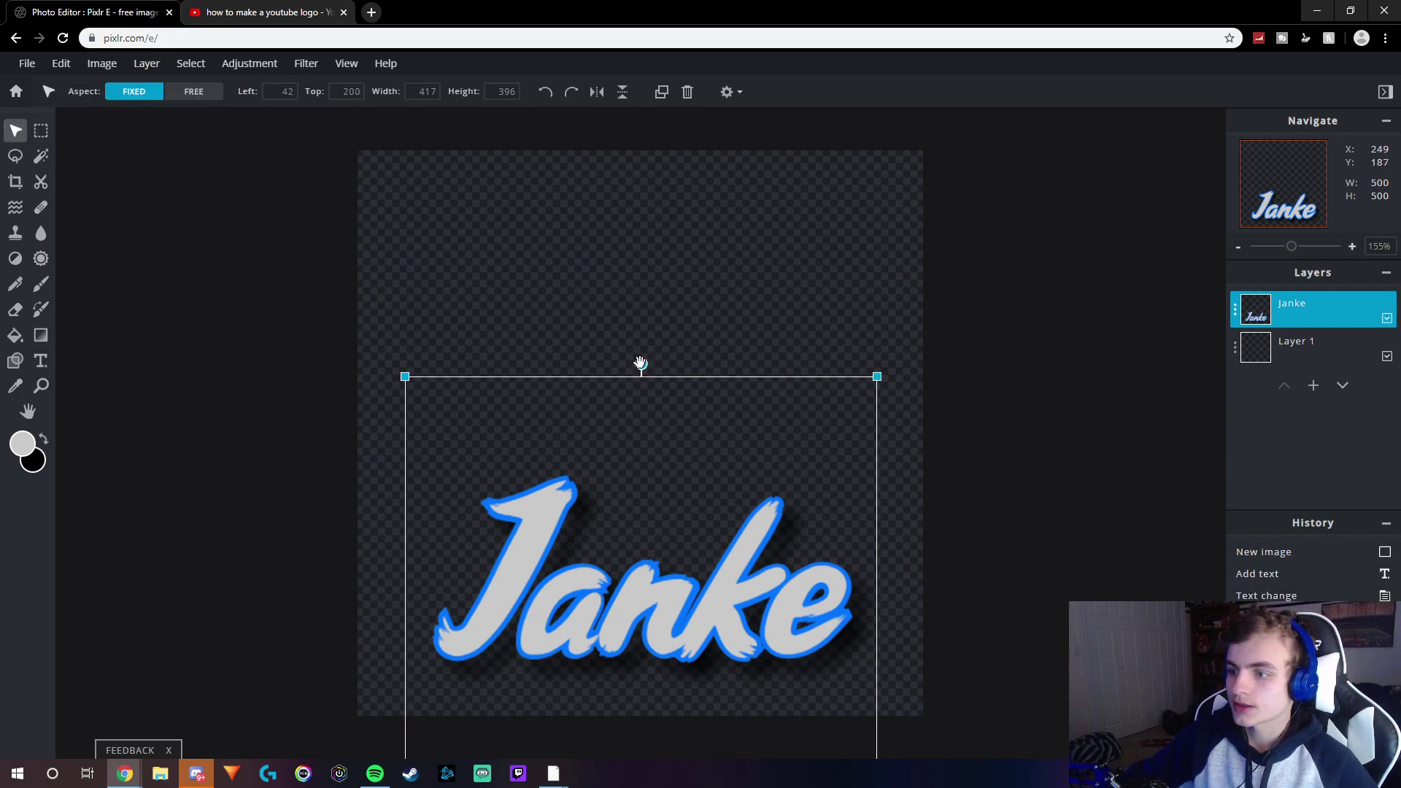
drag(640, 363, 630, 366)
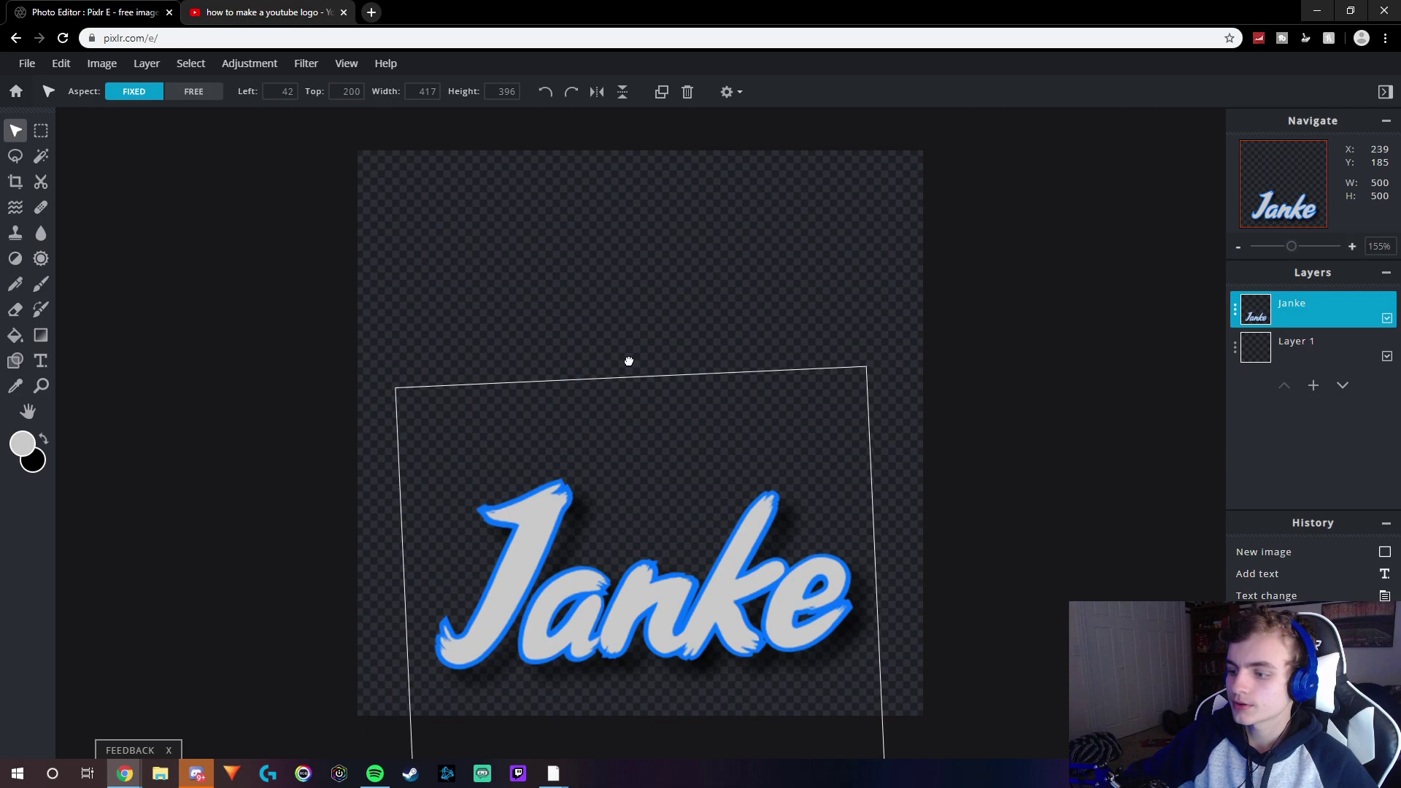
click(990, 408)
mouse_move(668, 591)
mouse_down()
mouse_move(673, 556)
mouse_move(673, 570)
mouse_up()
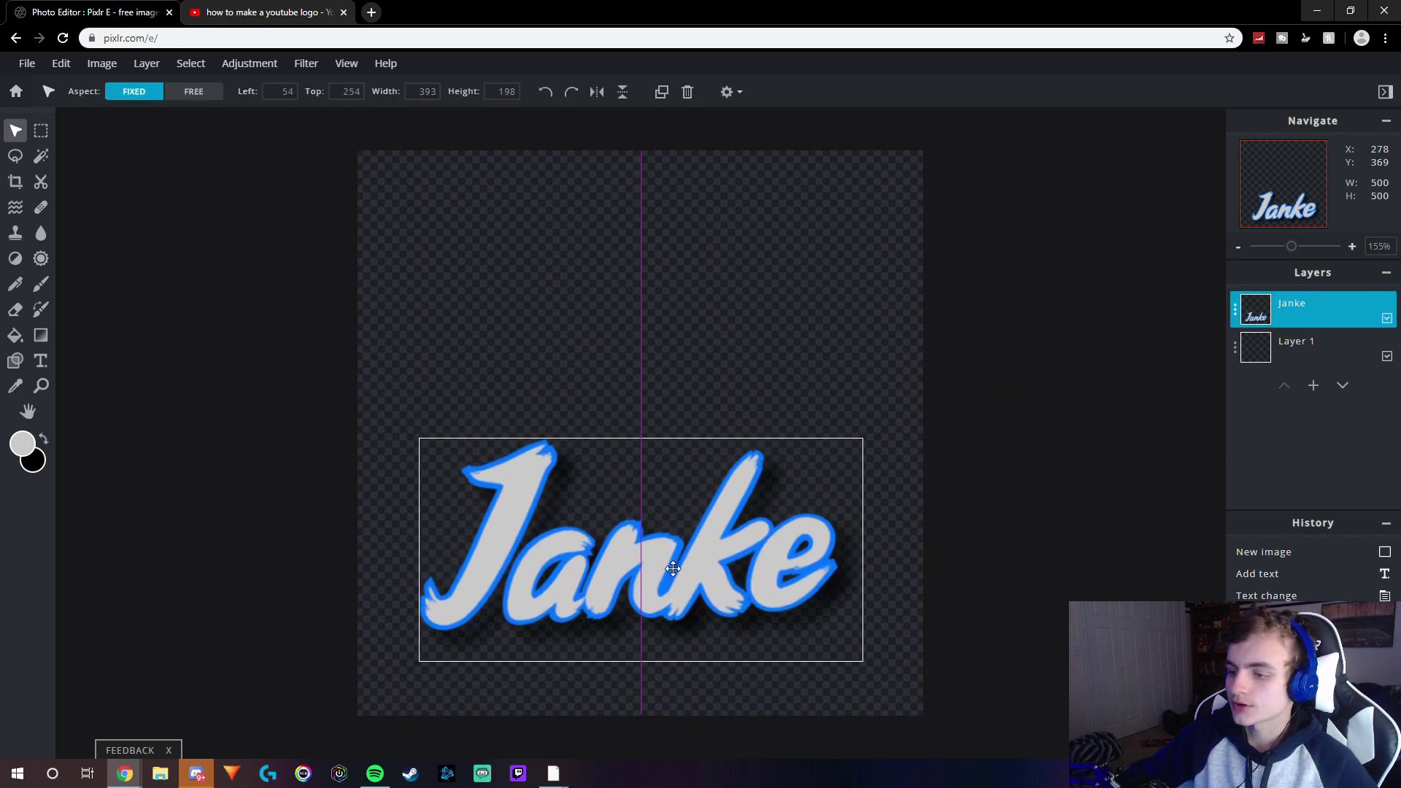
click(980, 475)
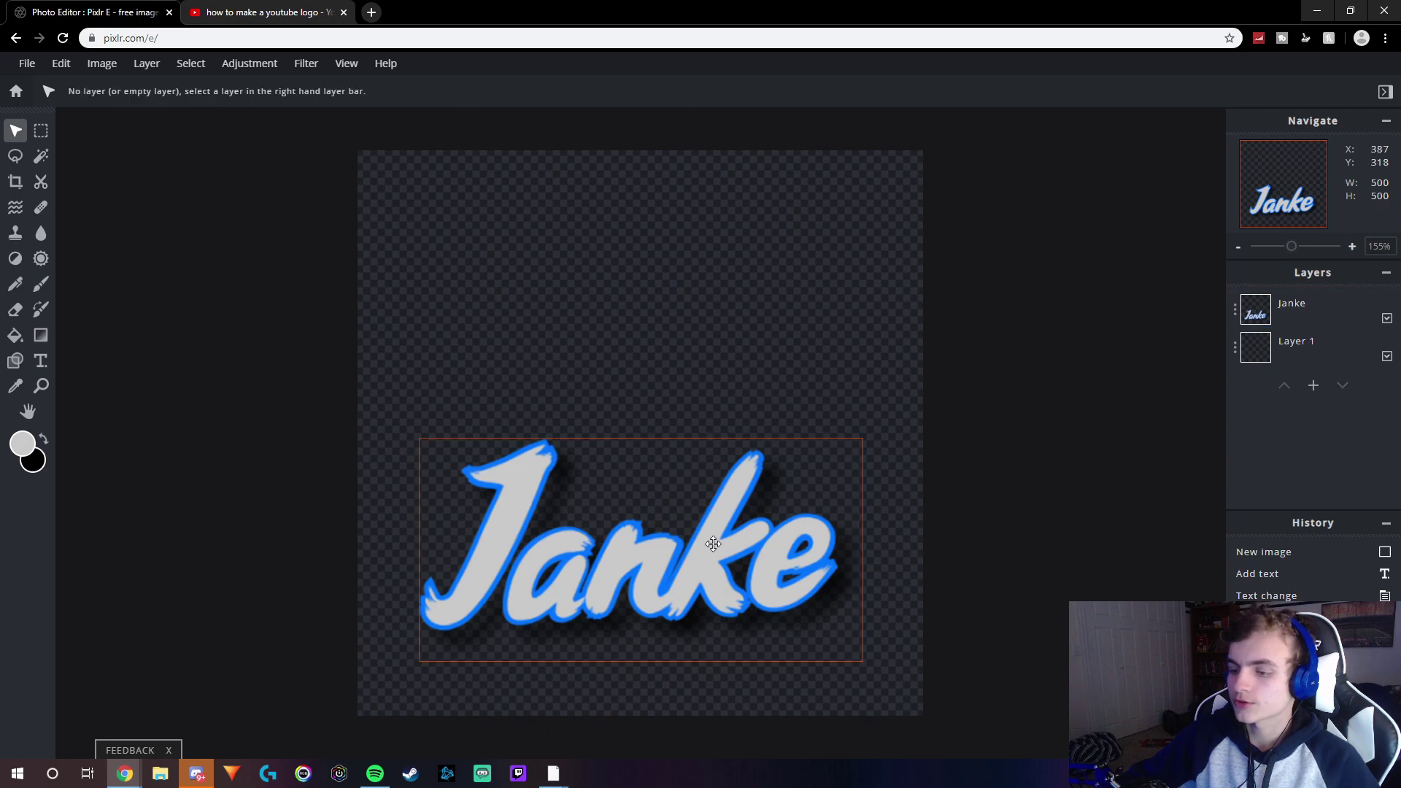
drag(723, 549, 723, 526)
click(1027, 489)
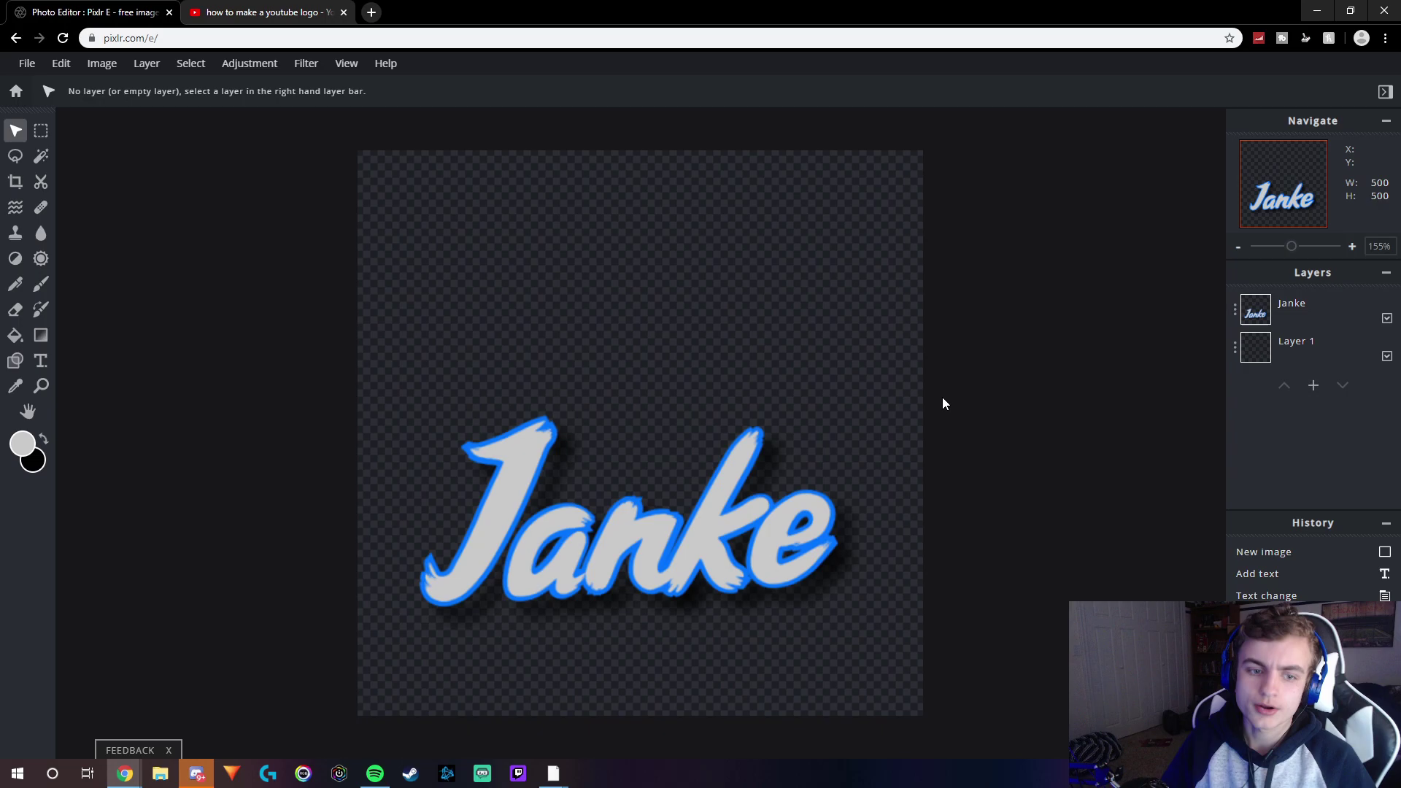
In a new tab, search Google Images for 'r6 operator png'
click(372, 12)
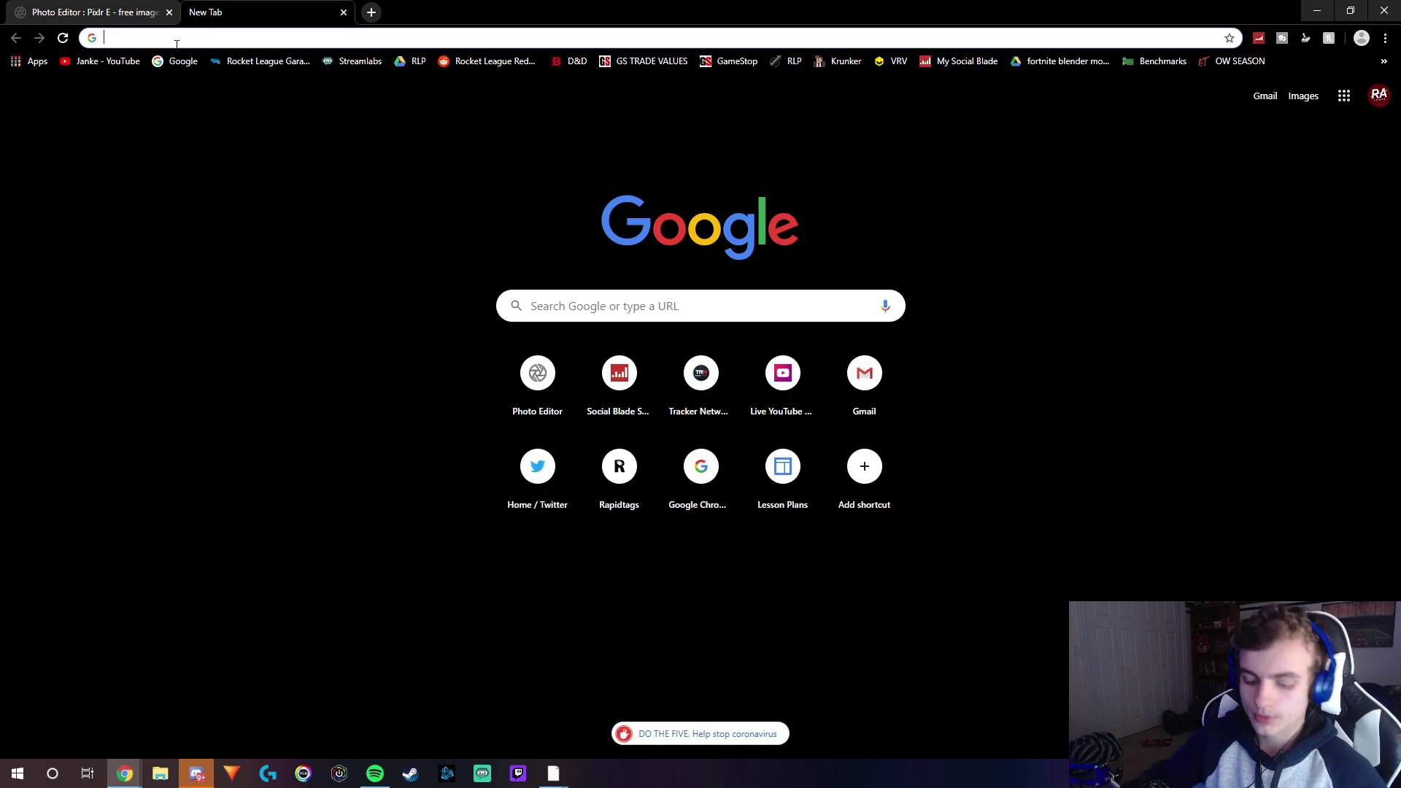
text(r6 )
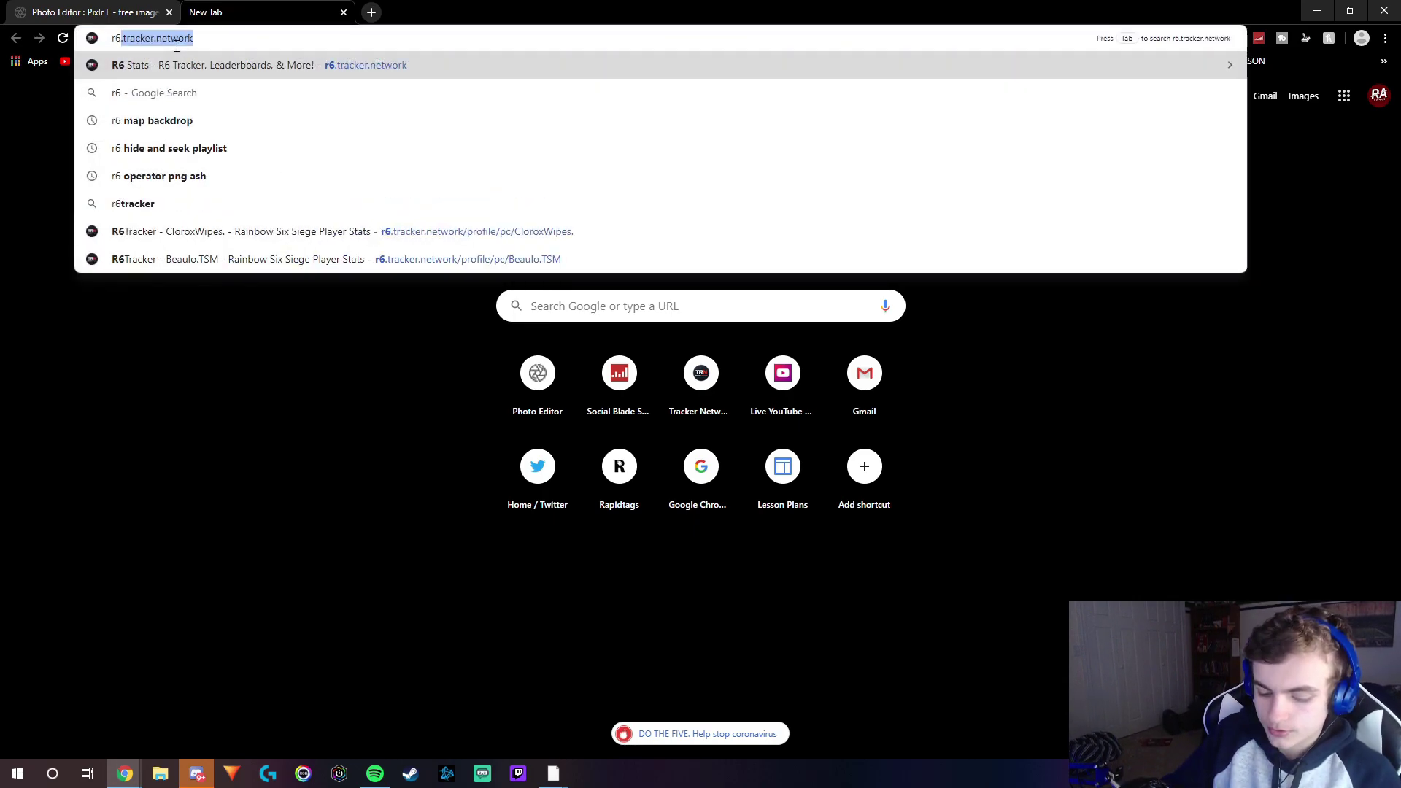
text(o)
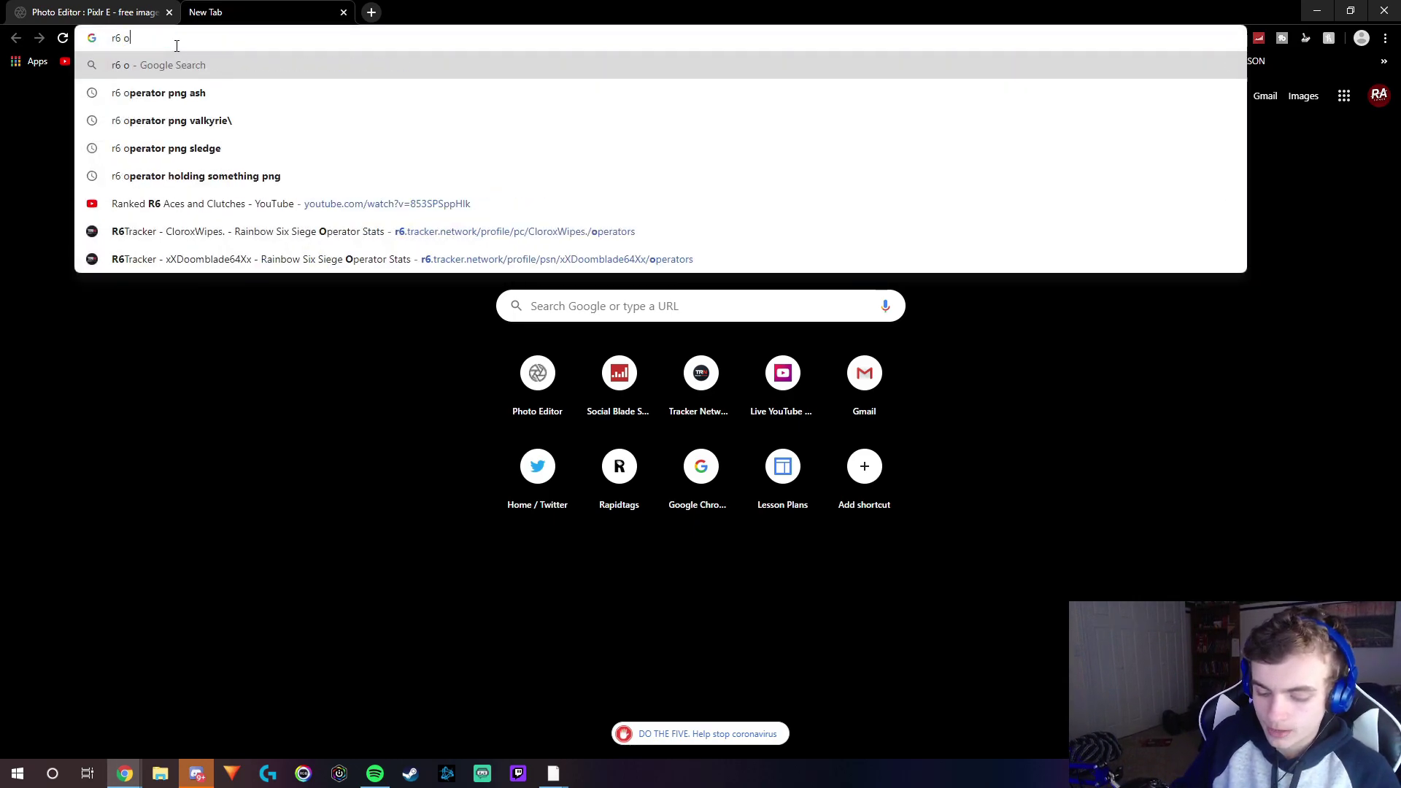
text(perator png)
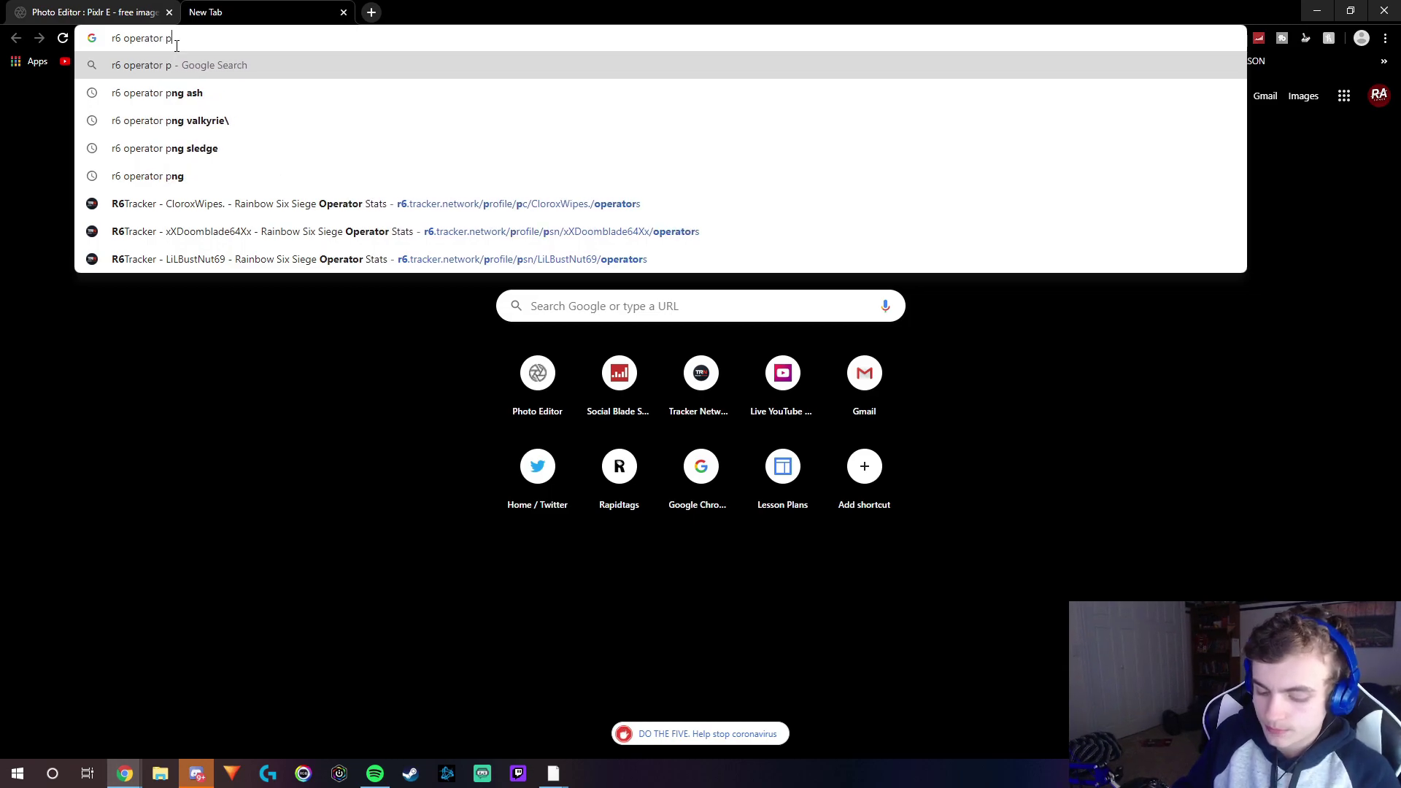
key(Return)
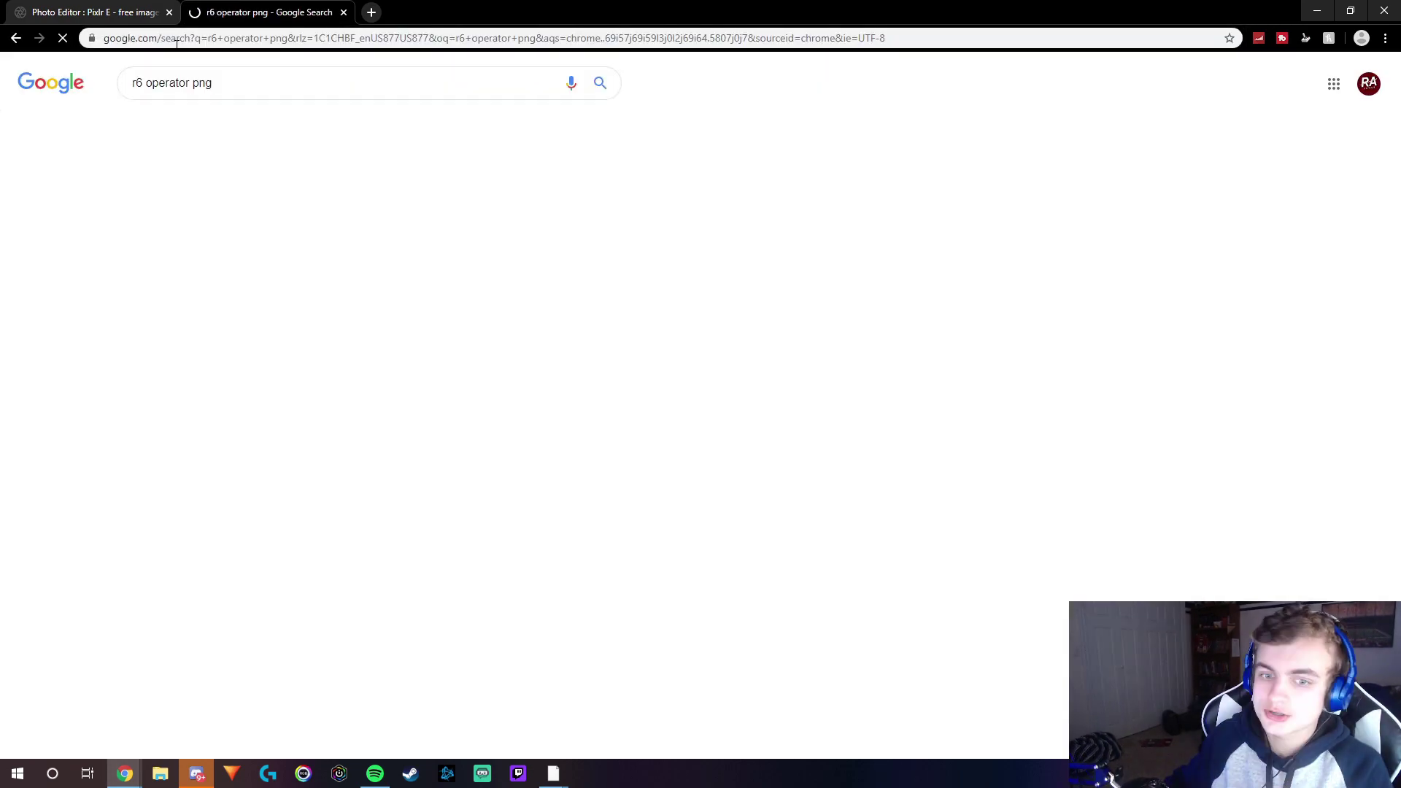
click(206, 124)
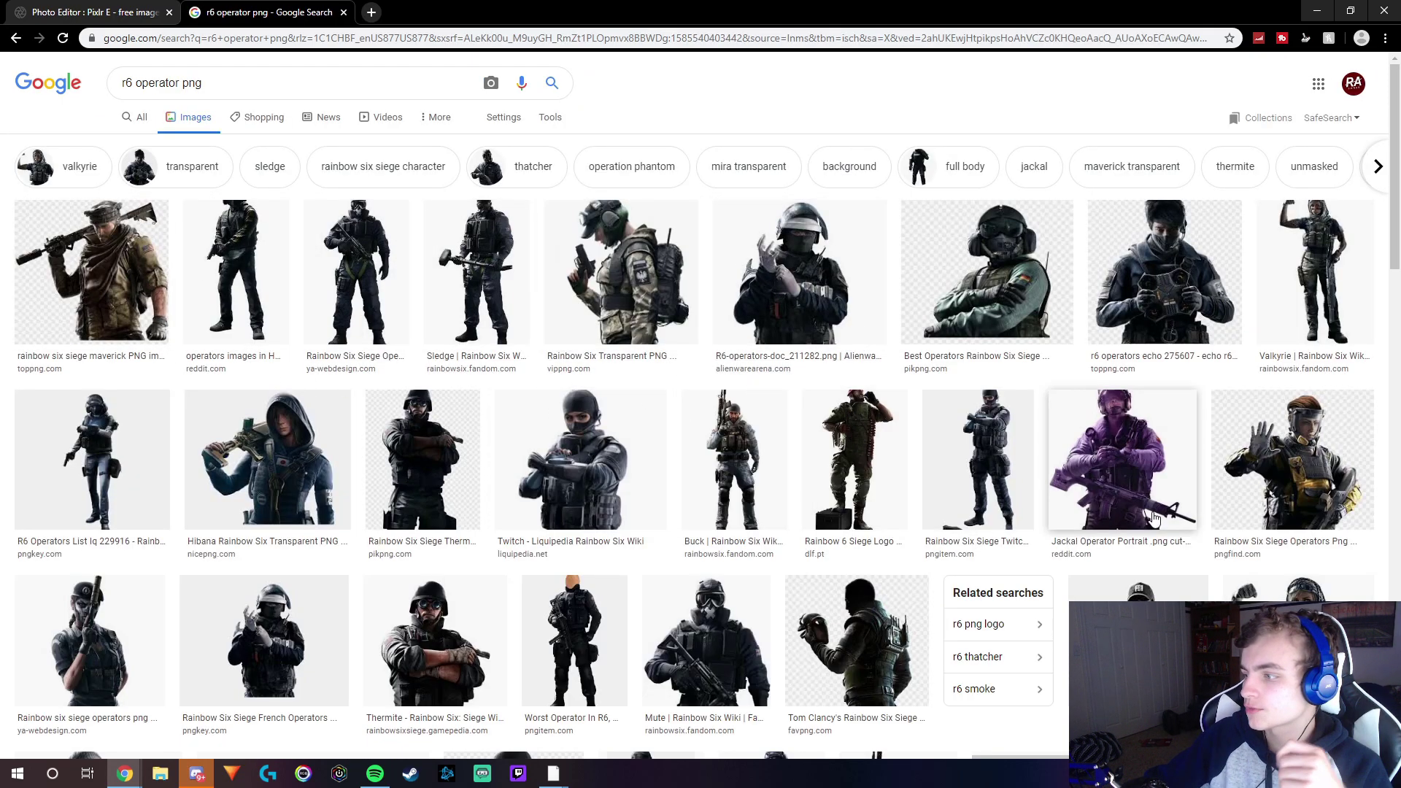
Preview the Mute operator picture and copy its image address
click(88, 641)
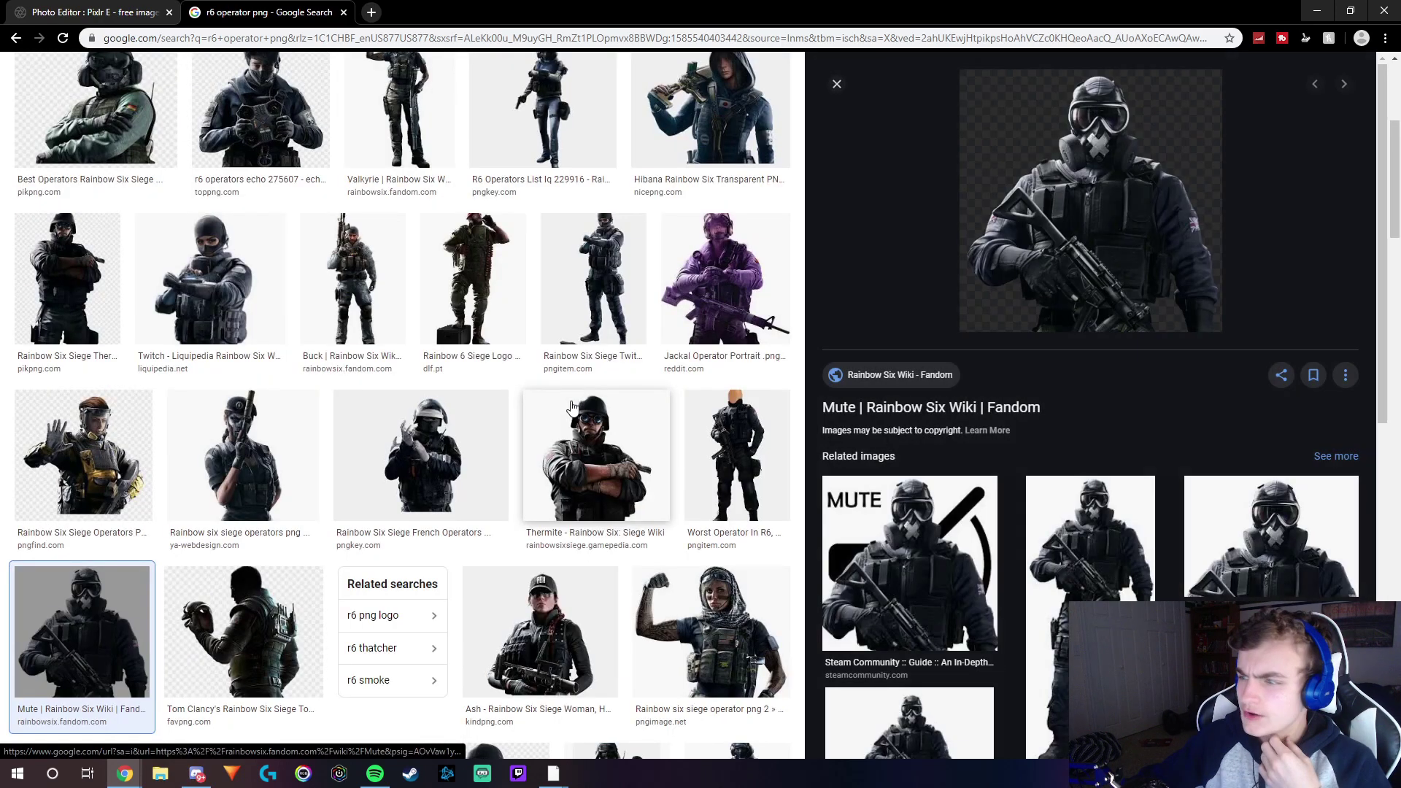
right_click(1088, 197)
click(1149, 362)
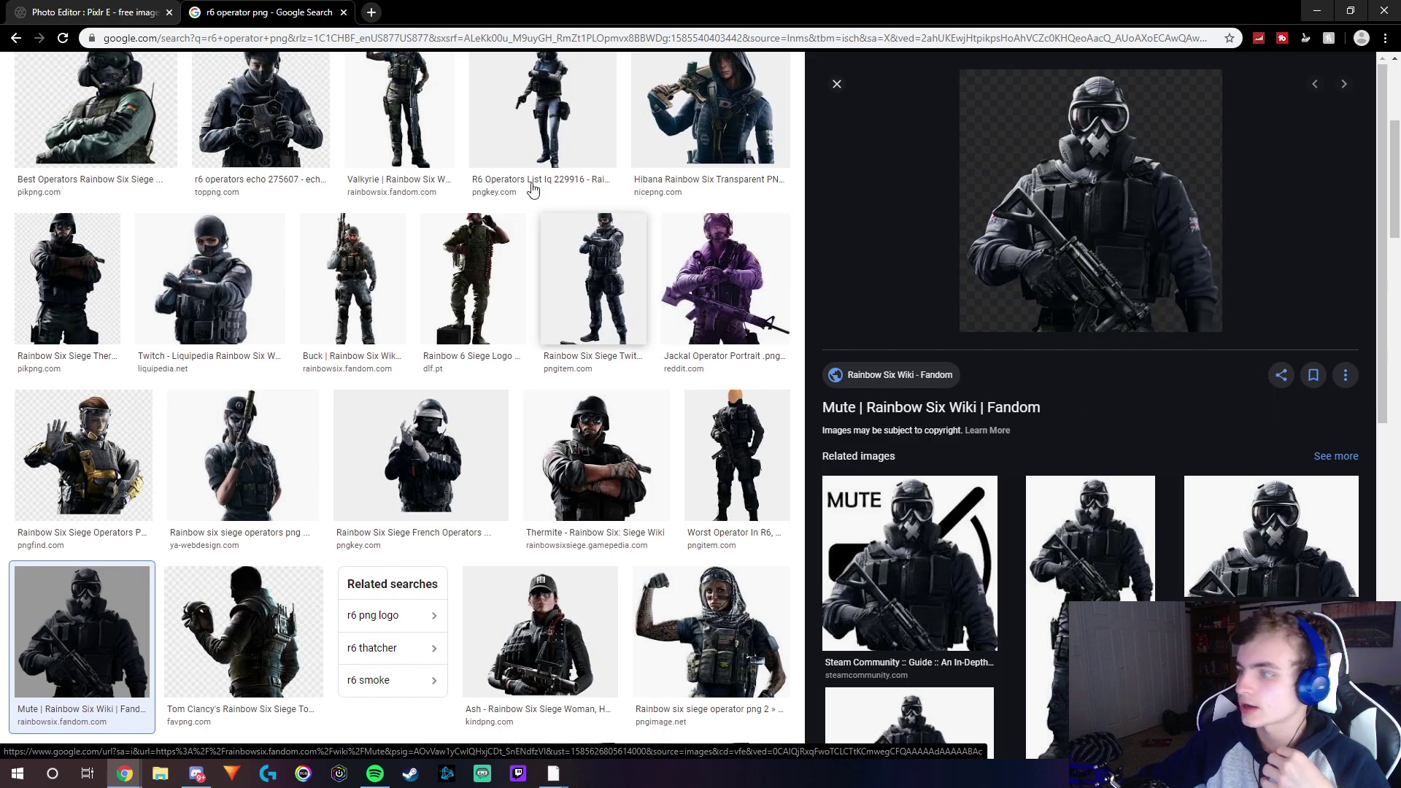
right_click(983, 199)
click(1067, 367)
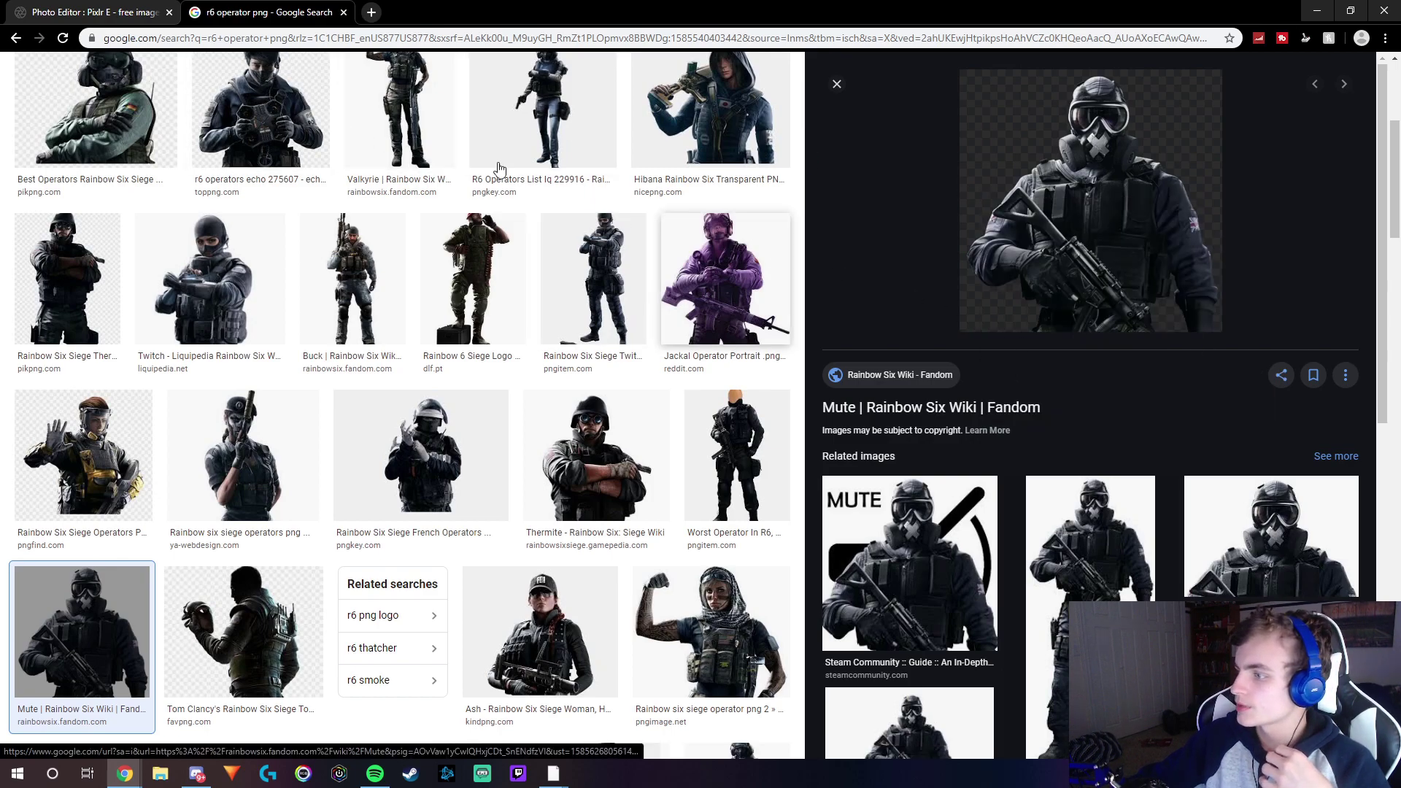
click(88, 11)
click(146, 63)
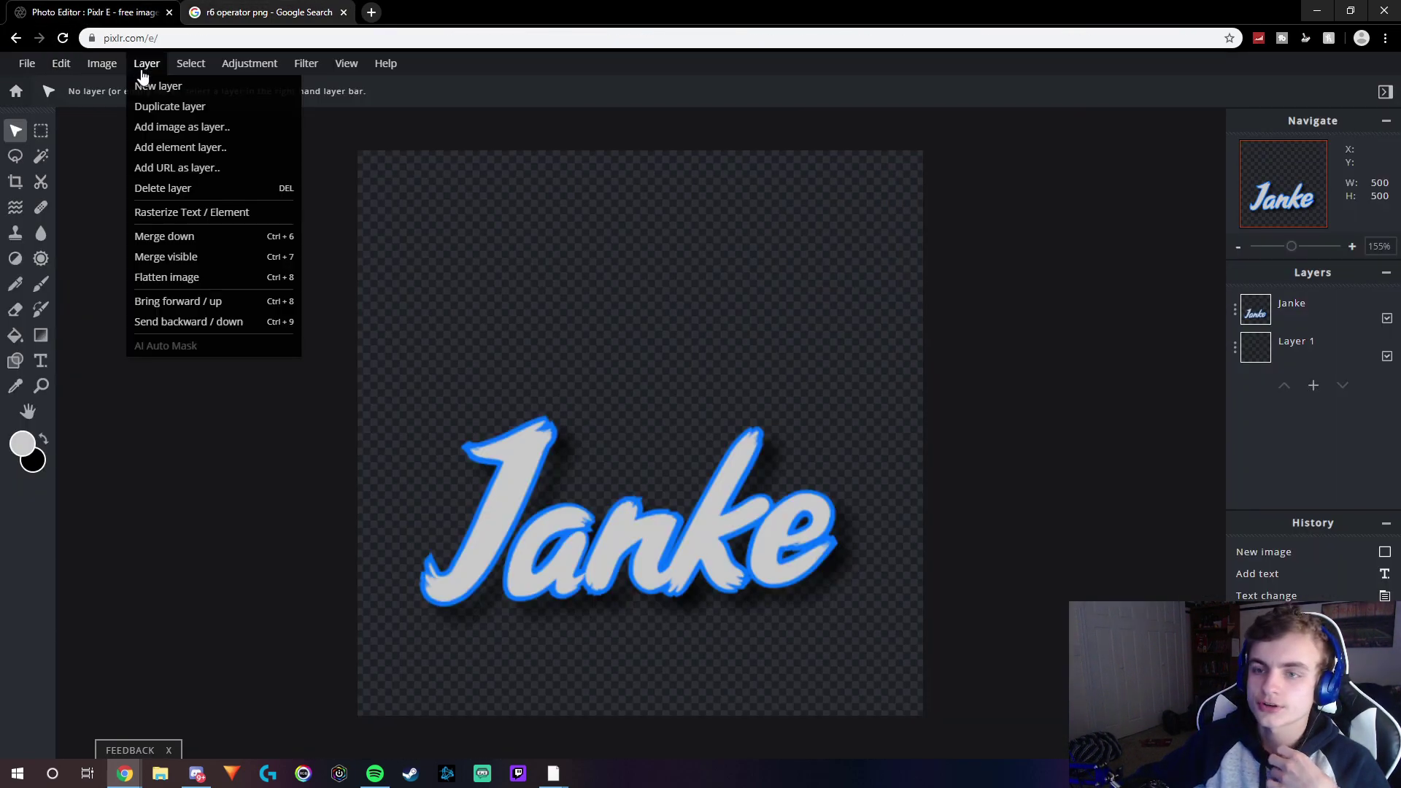
Add the copied Mute picture as a URL layer and scale it to fill the canvas
click(179, 168)
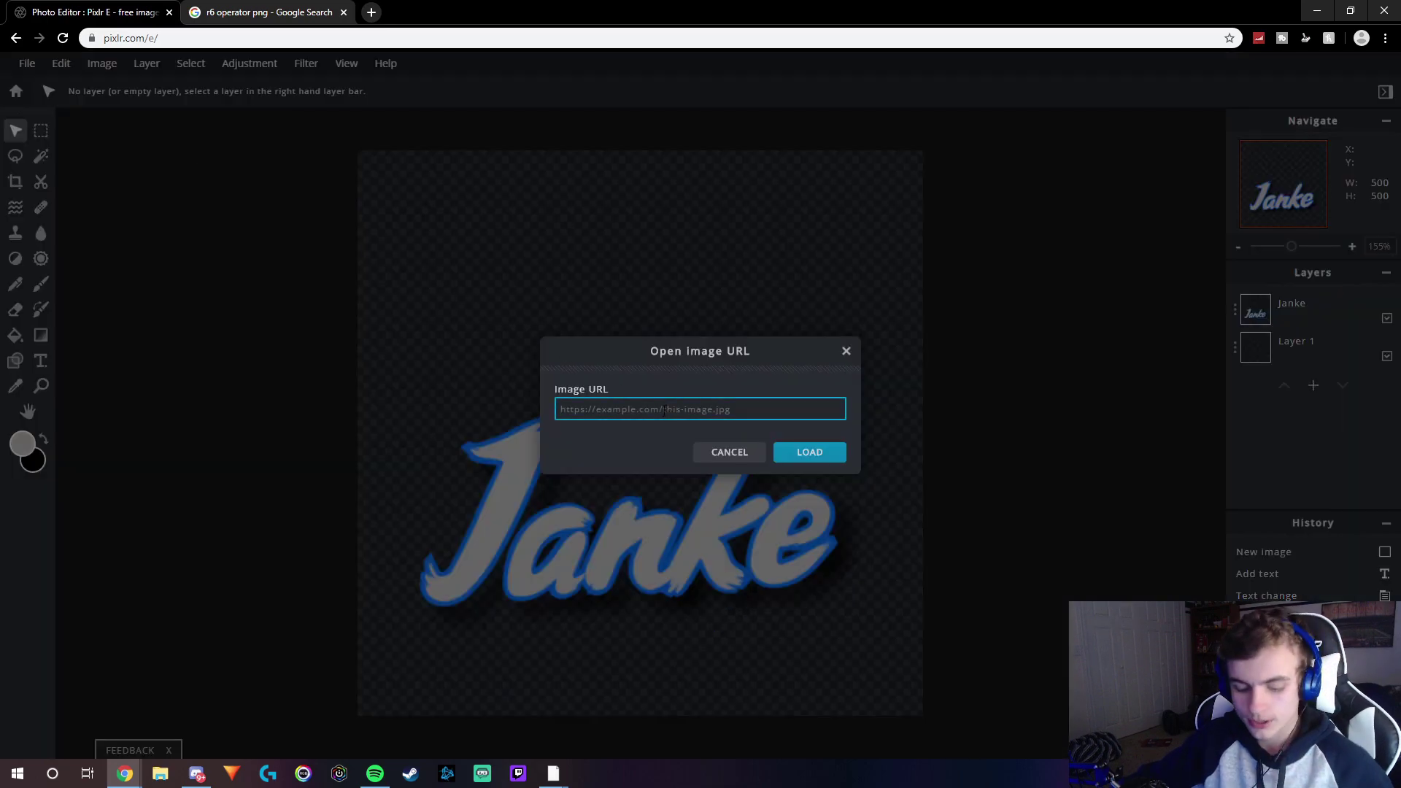
key(ctrl+v)
key(Return)
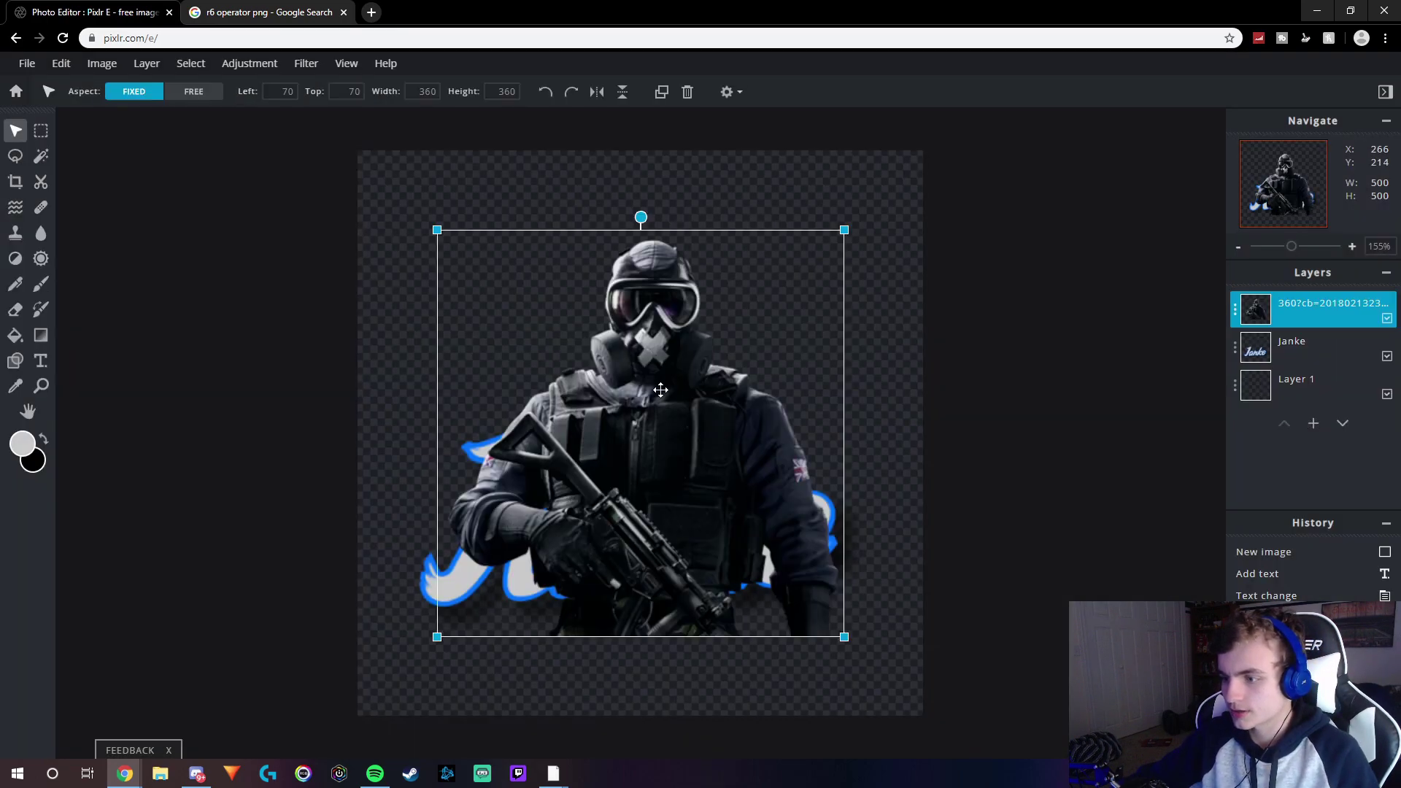
drag(436, 231, 354, 152)
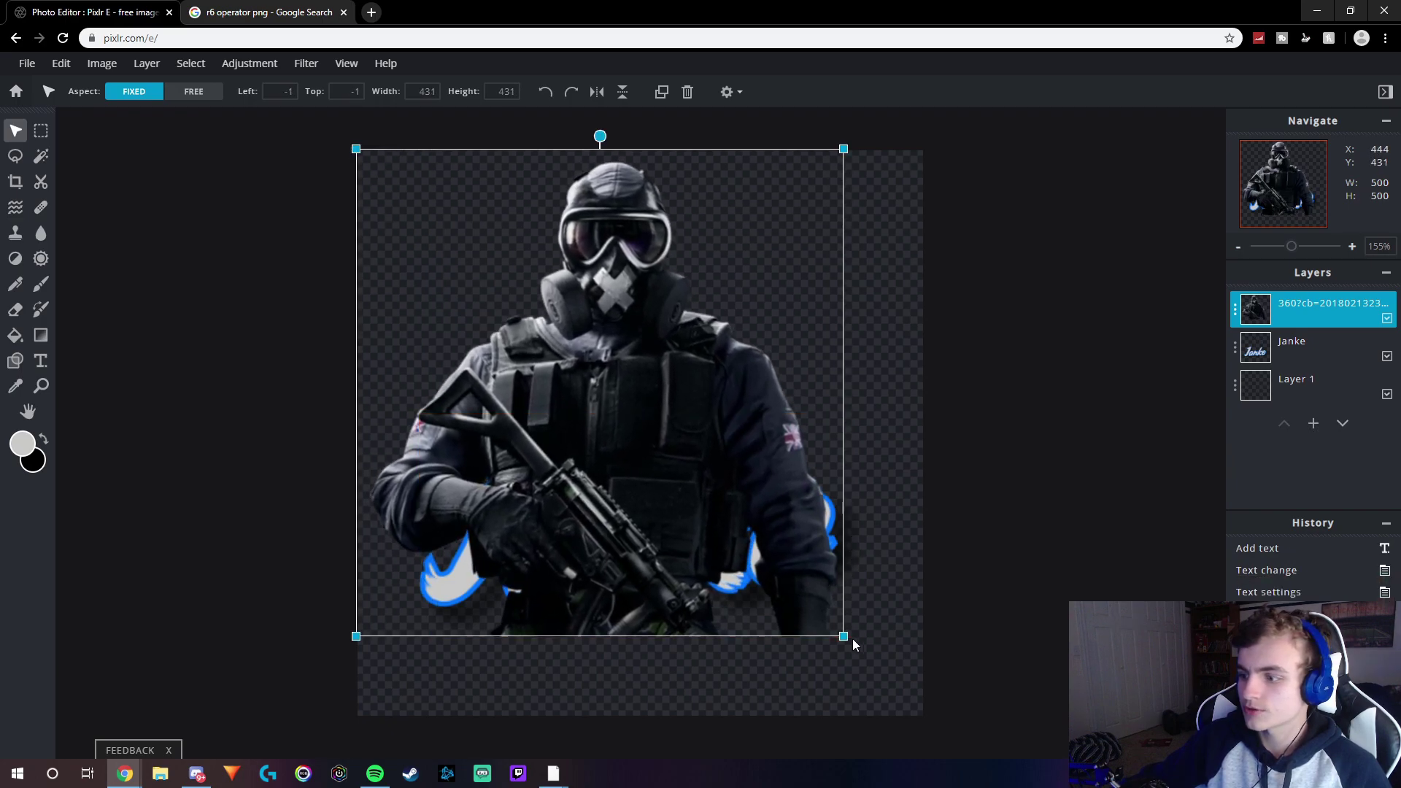
drag(843, 633, 923, 713)
key(Return)
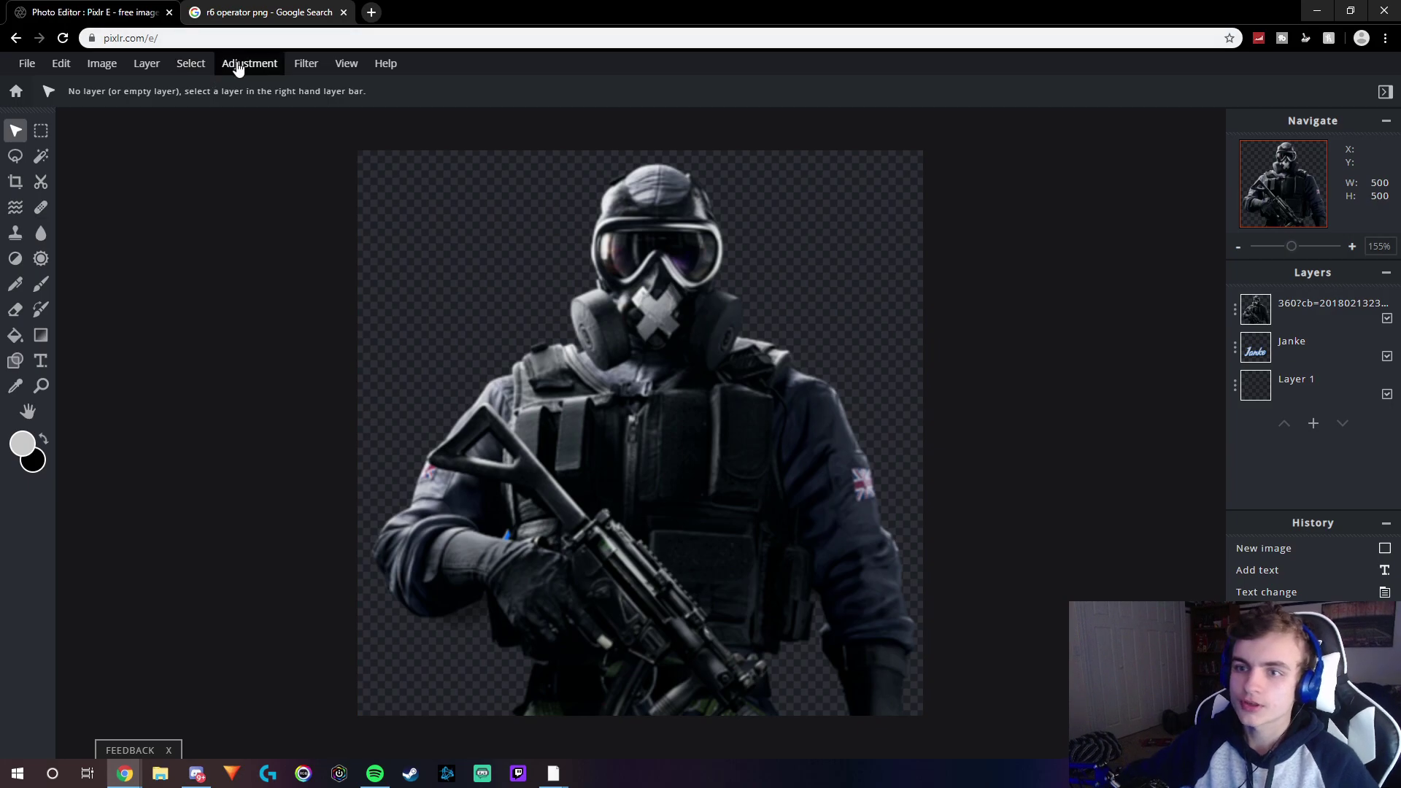
Apply a Hue & Saturation adjustment to the operator layer
click(1254, 306)
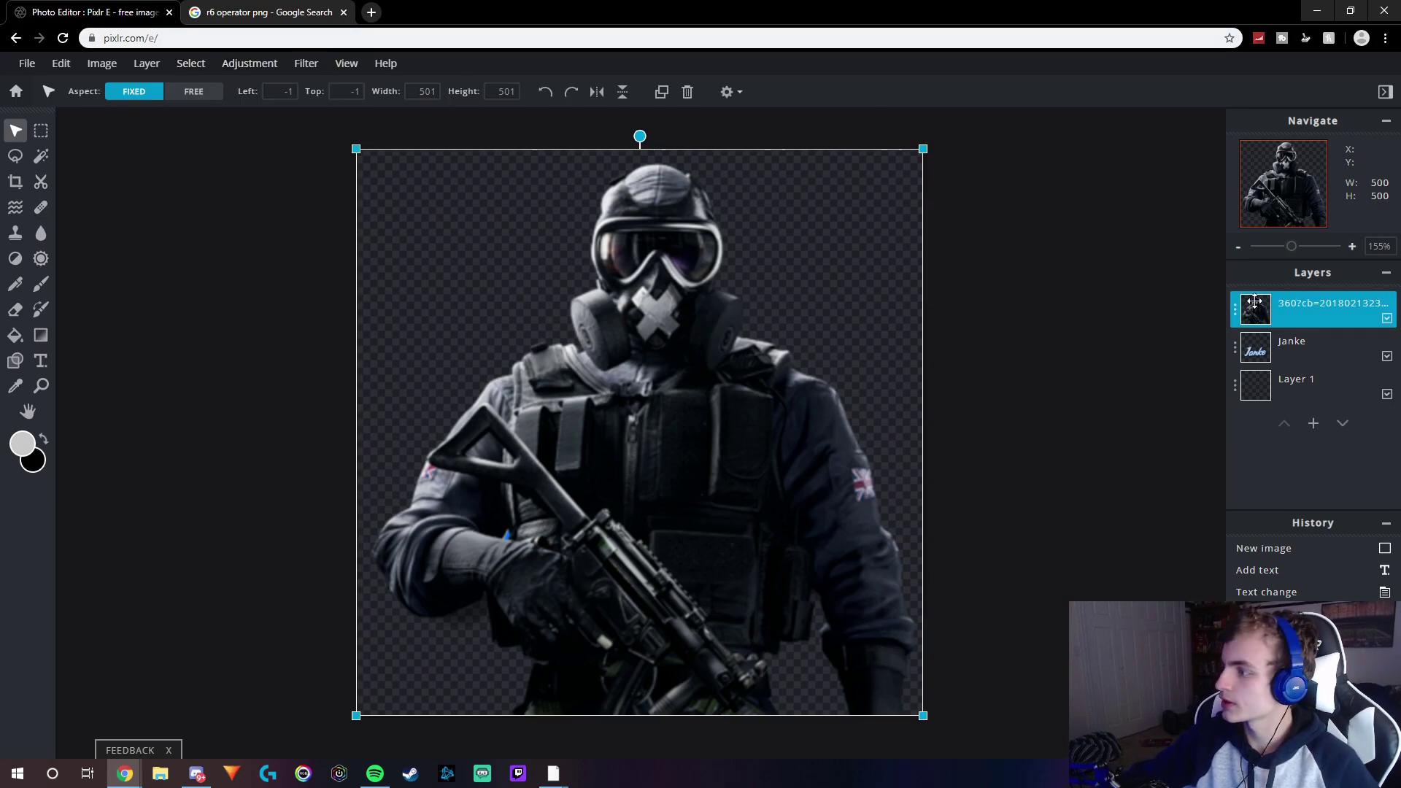
click(250, 63)
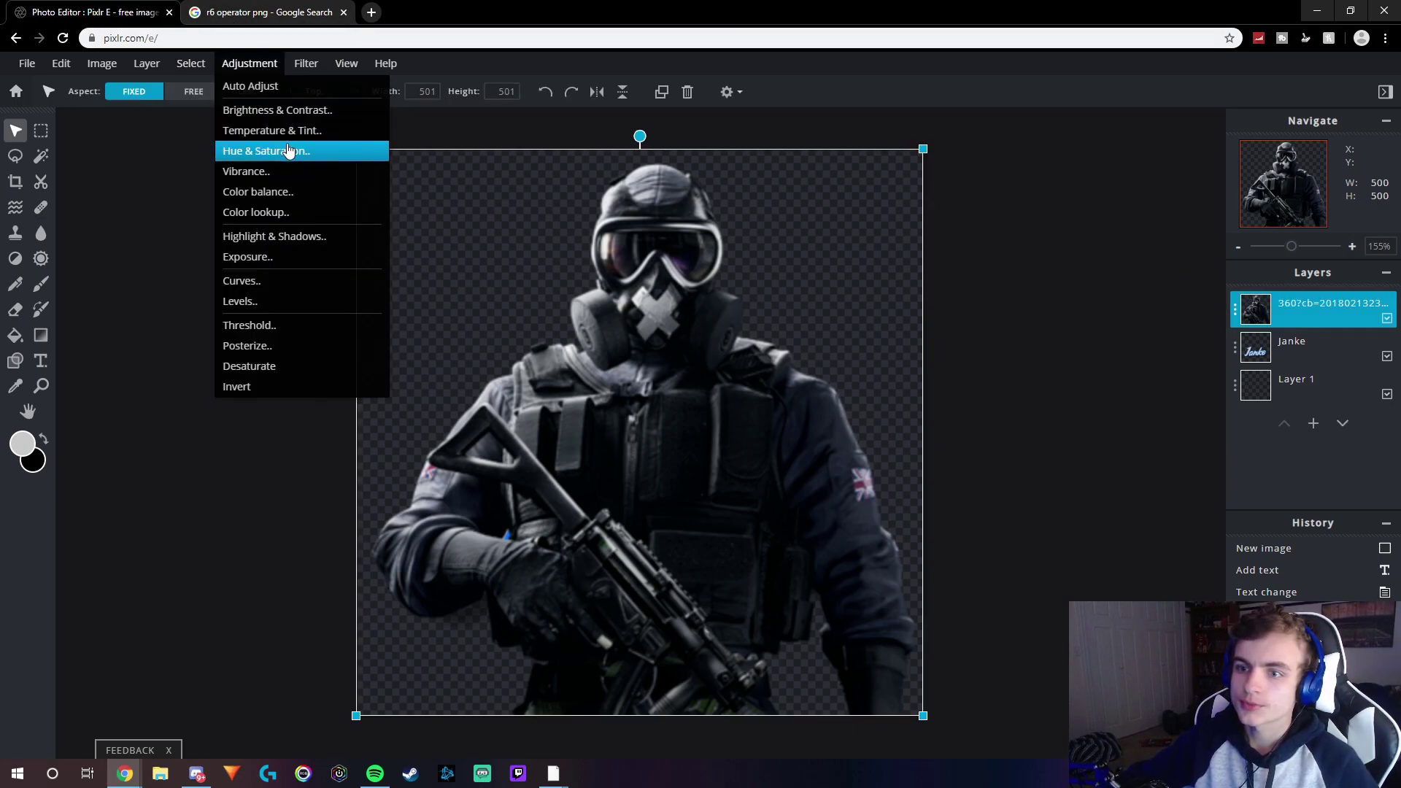
click(288, 152)
drag(730, 349, 981, 253)
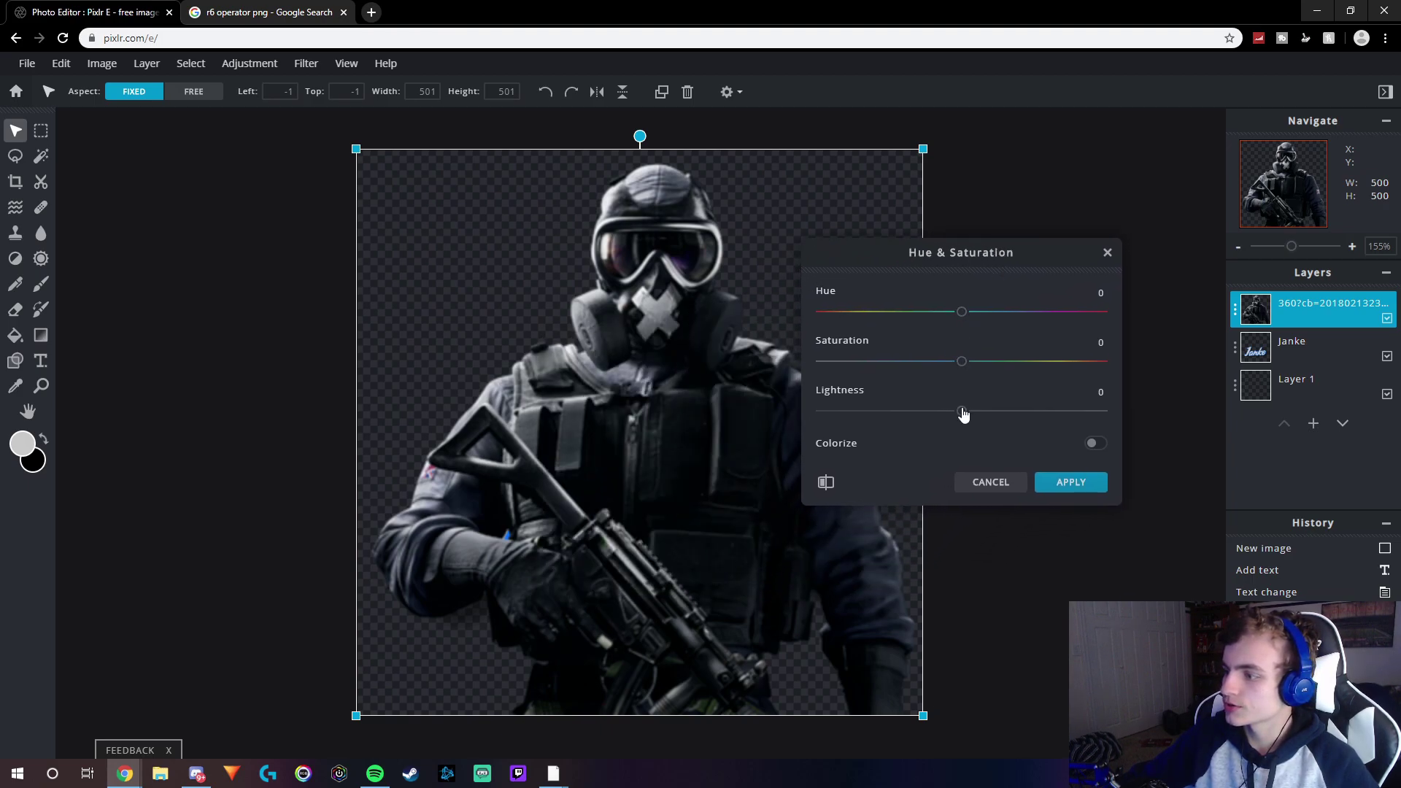
click(1071, 482)
Apply a Color balance tint of Midtones Blue 32 and Highlights Blue 10
click(251, 63)
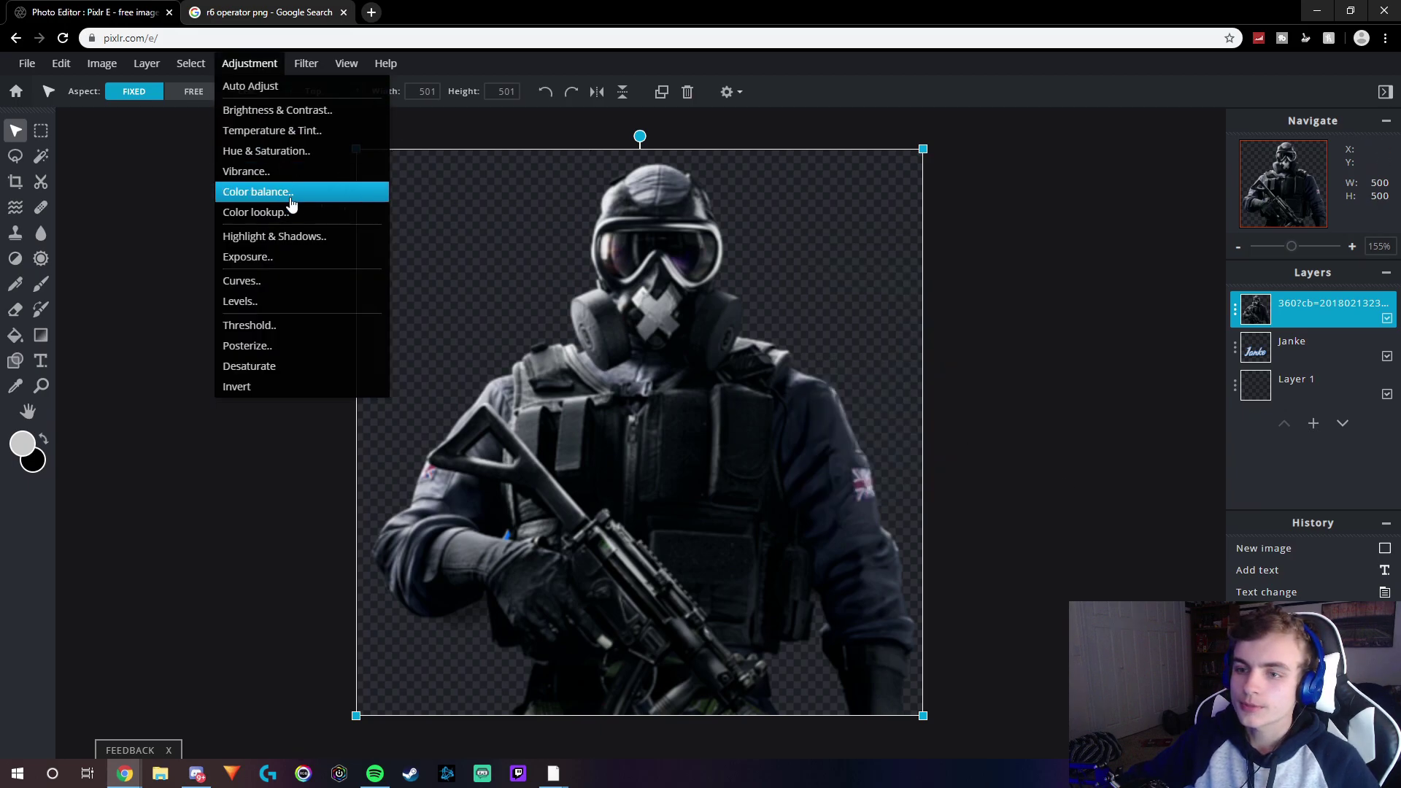
click(325, 195)
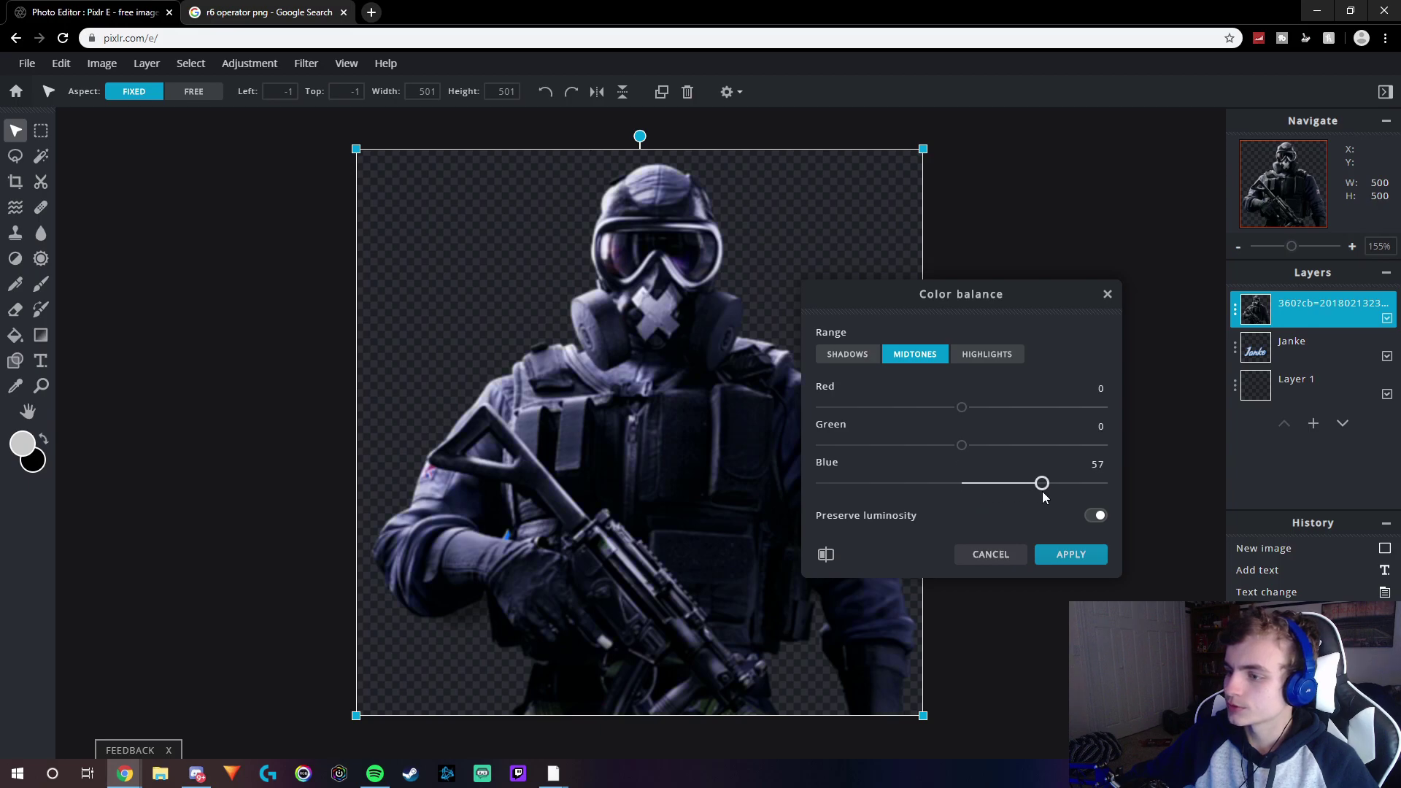
drag(1040, 483, 1014, 483)
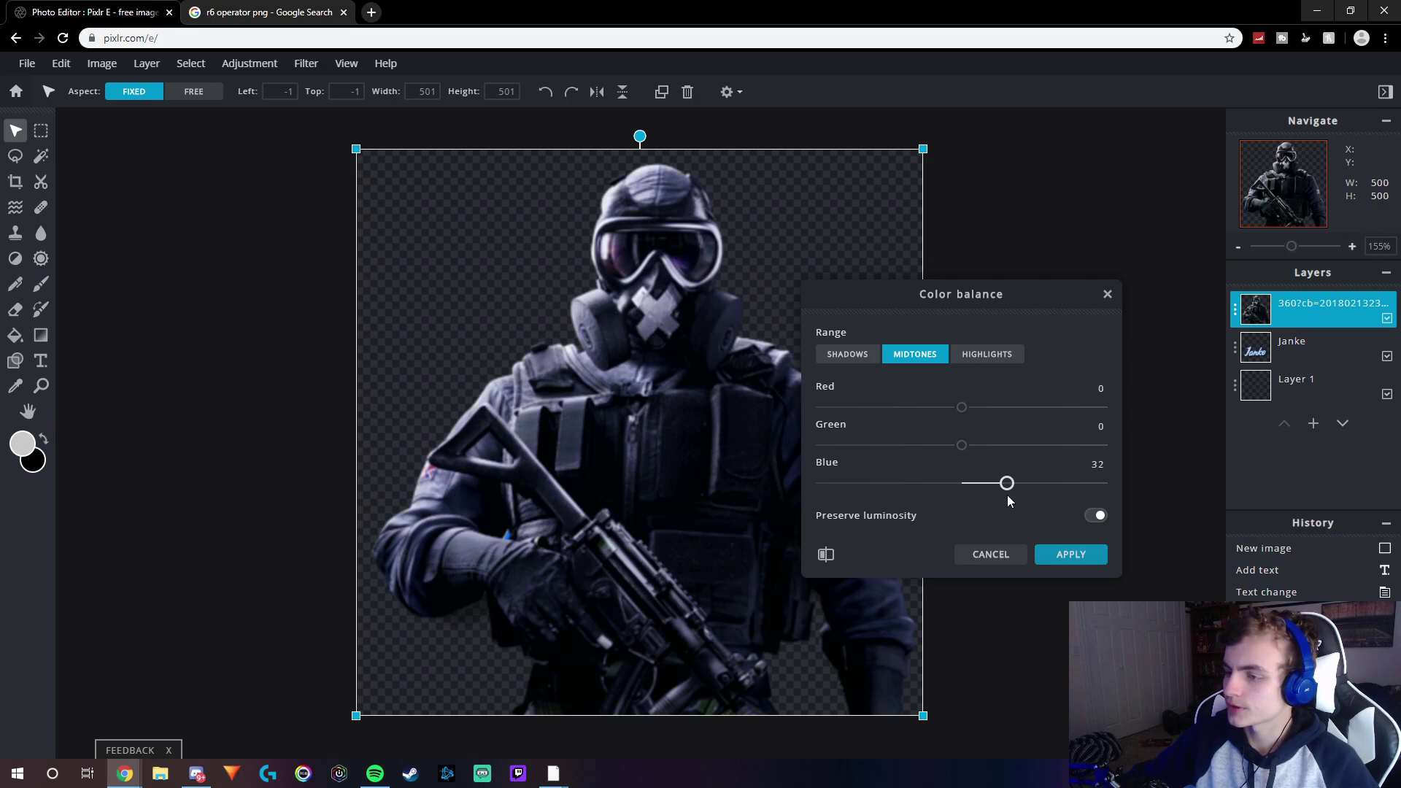
click(980, 357)
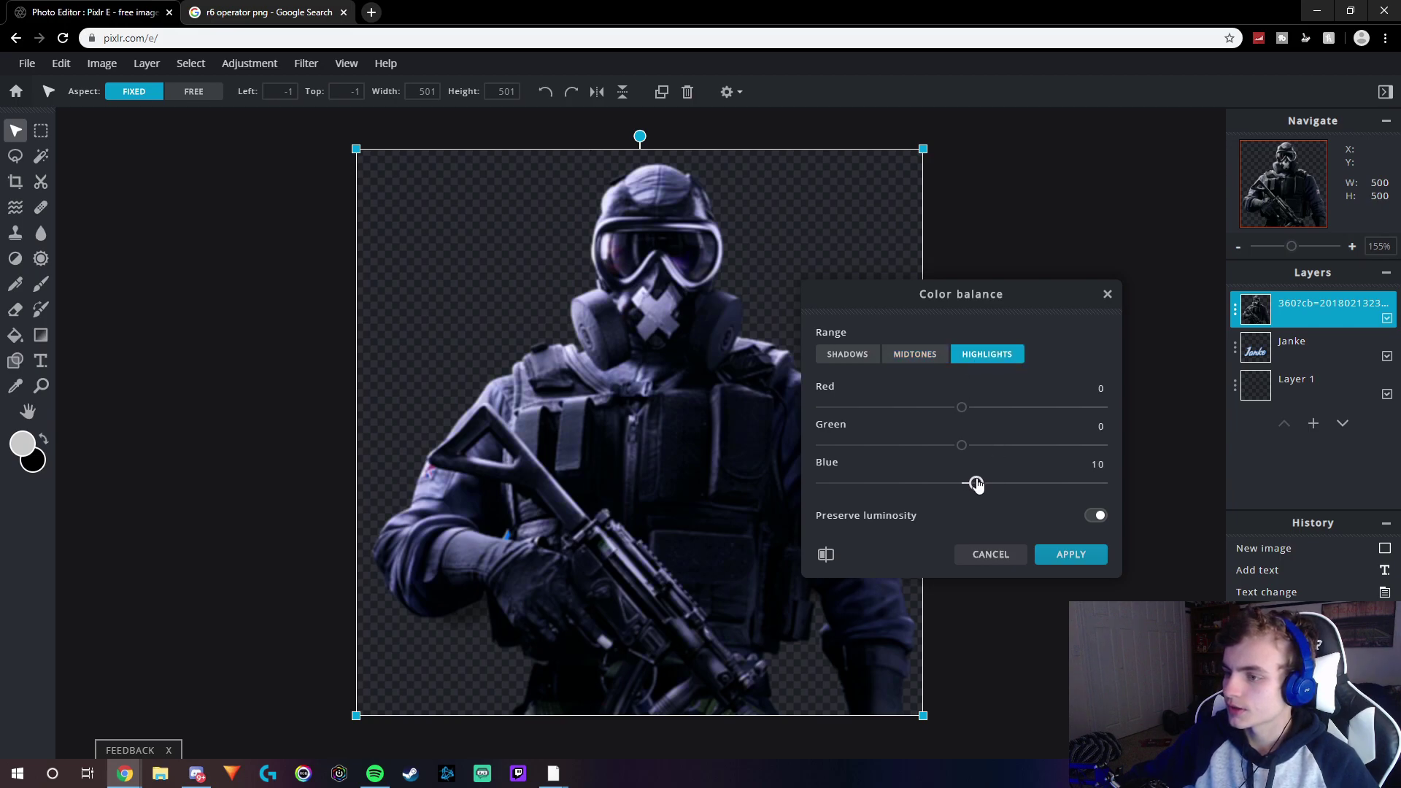
click(1071, 554)
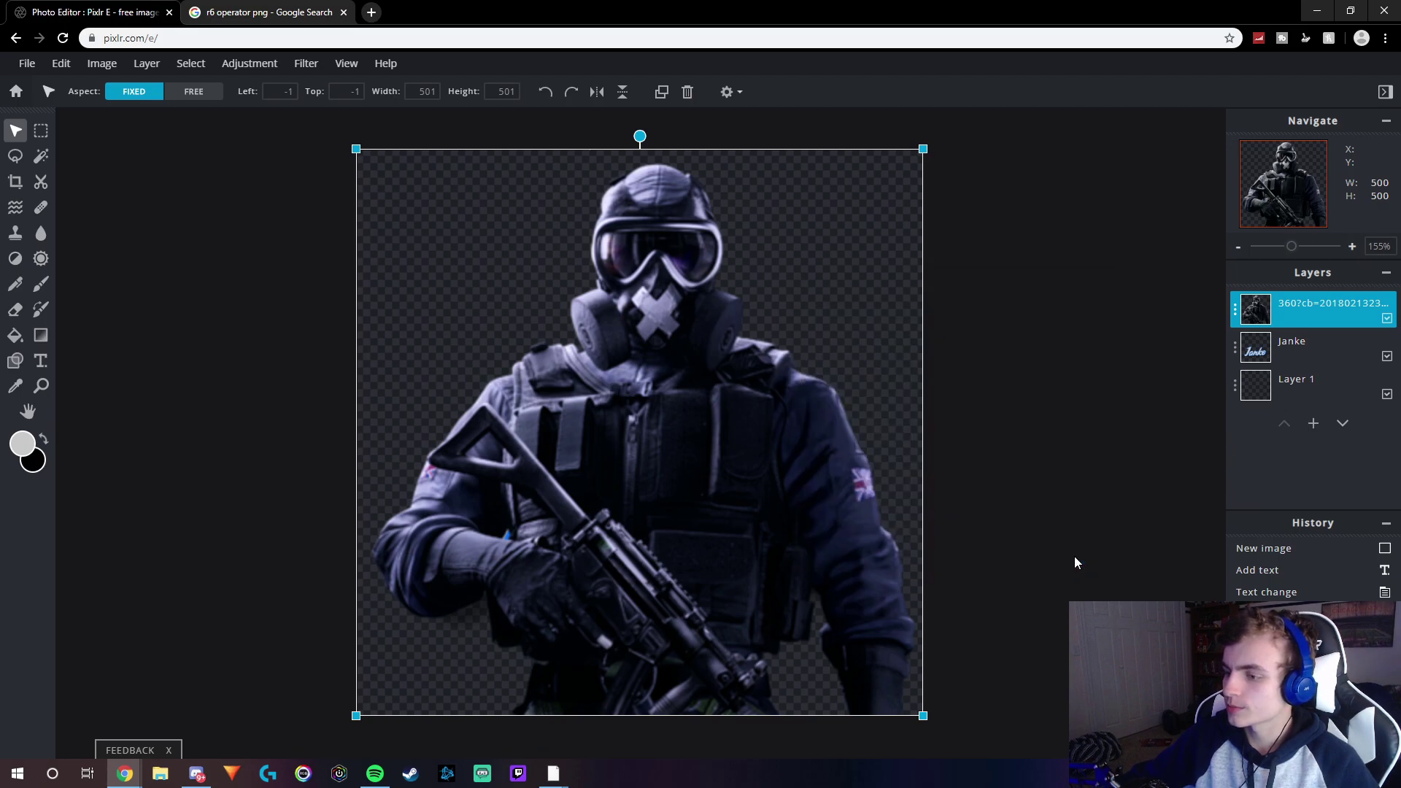
Move the Janke text layer above the operator layer
drag(1315, 348, 1314, 307)
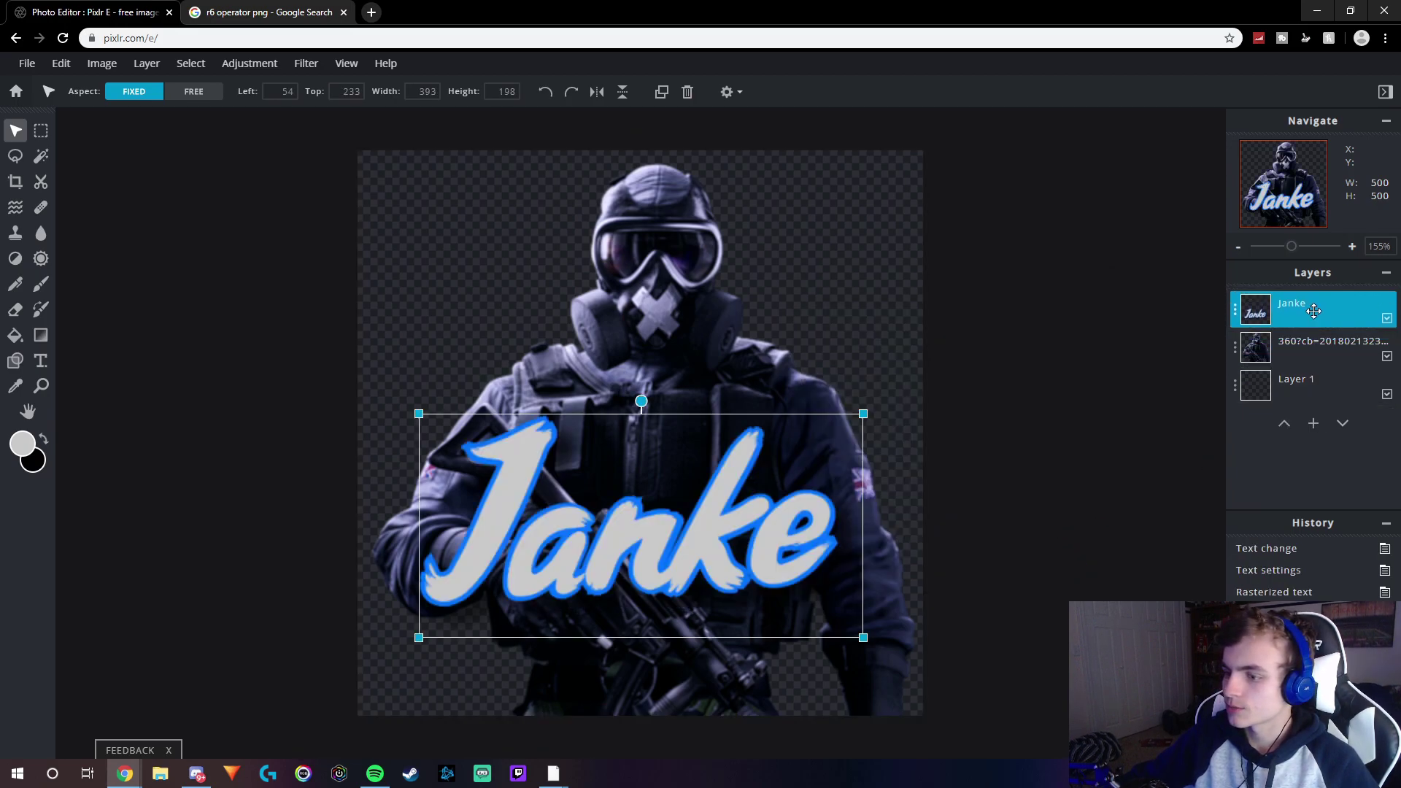
ctrl+click(1304, 315)
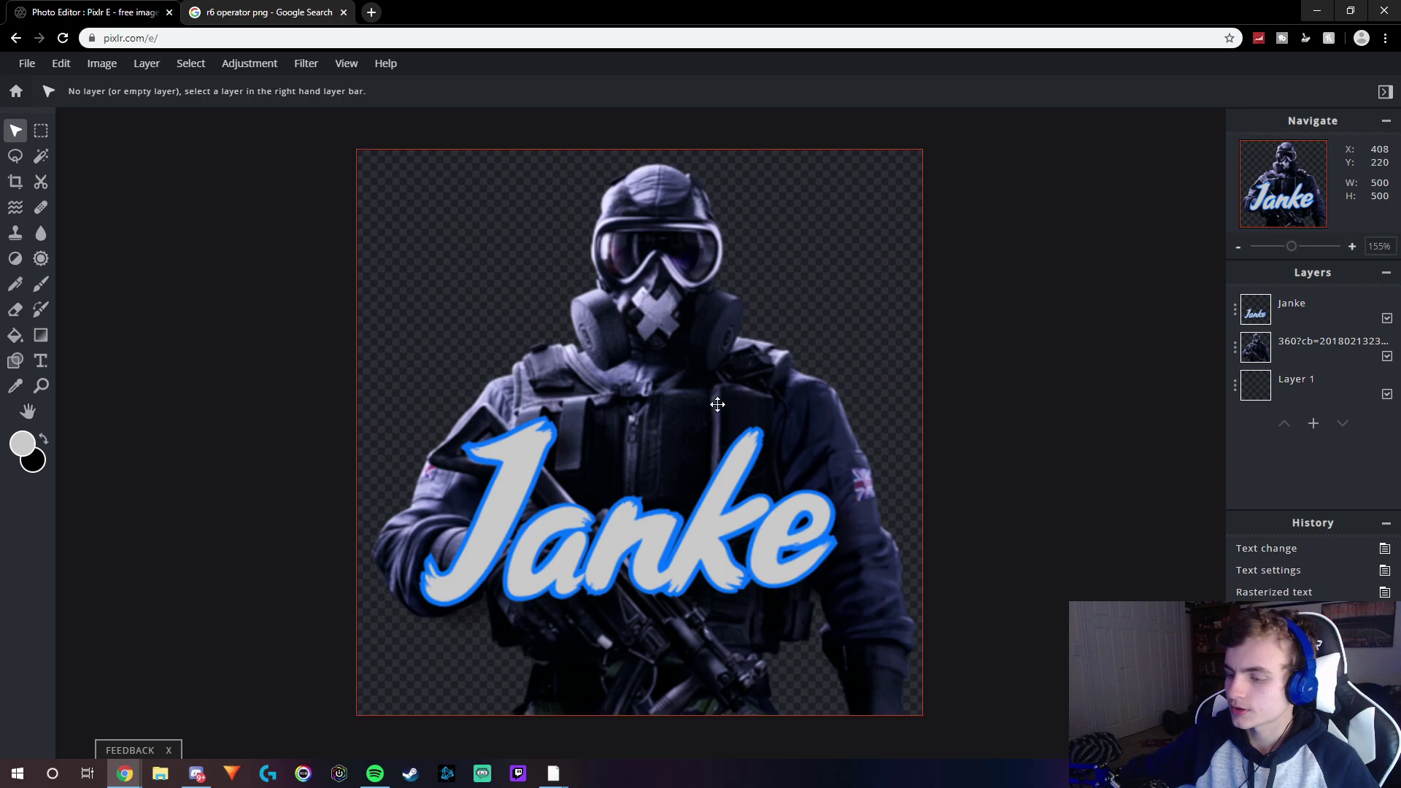
click(1303, 315)
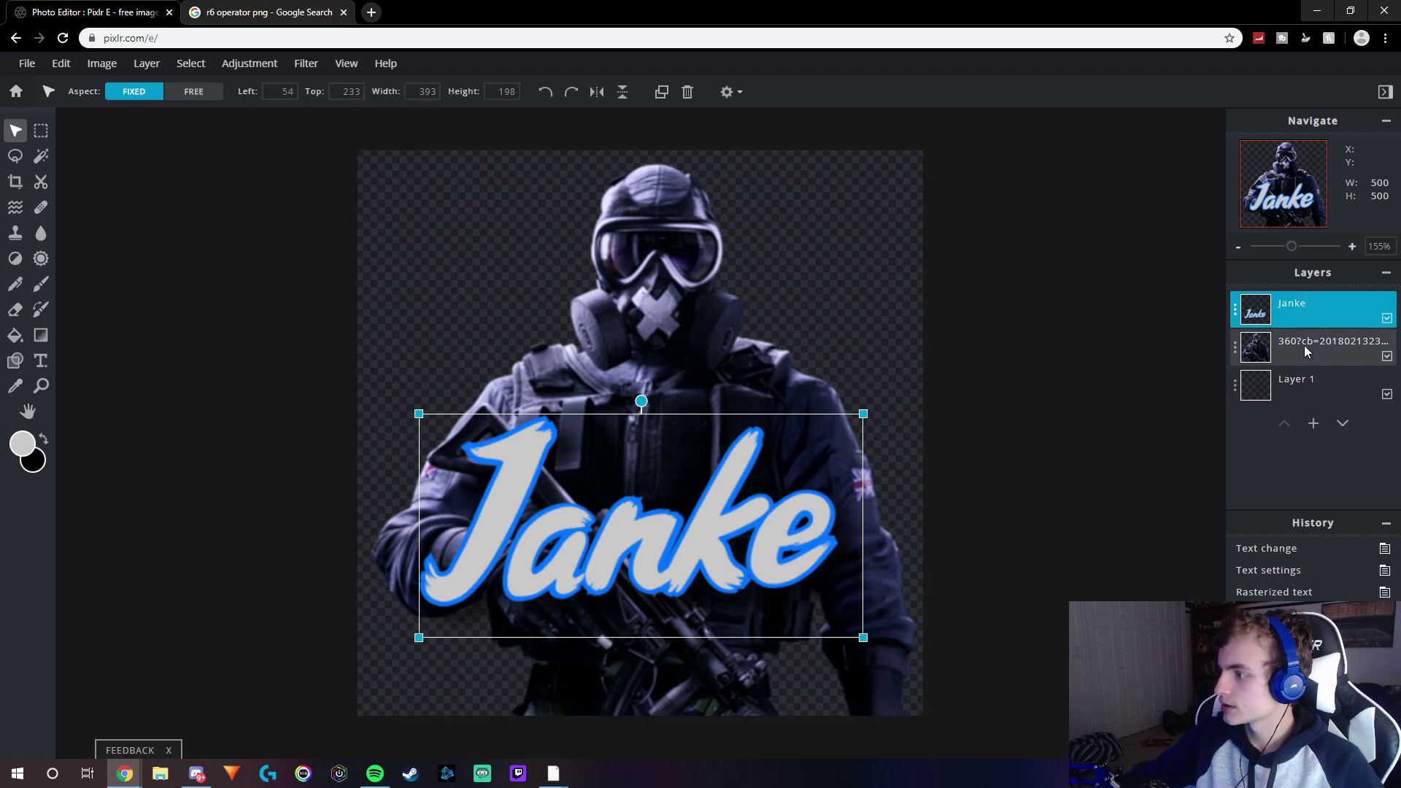
click(1306, 346)
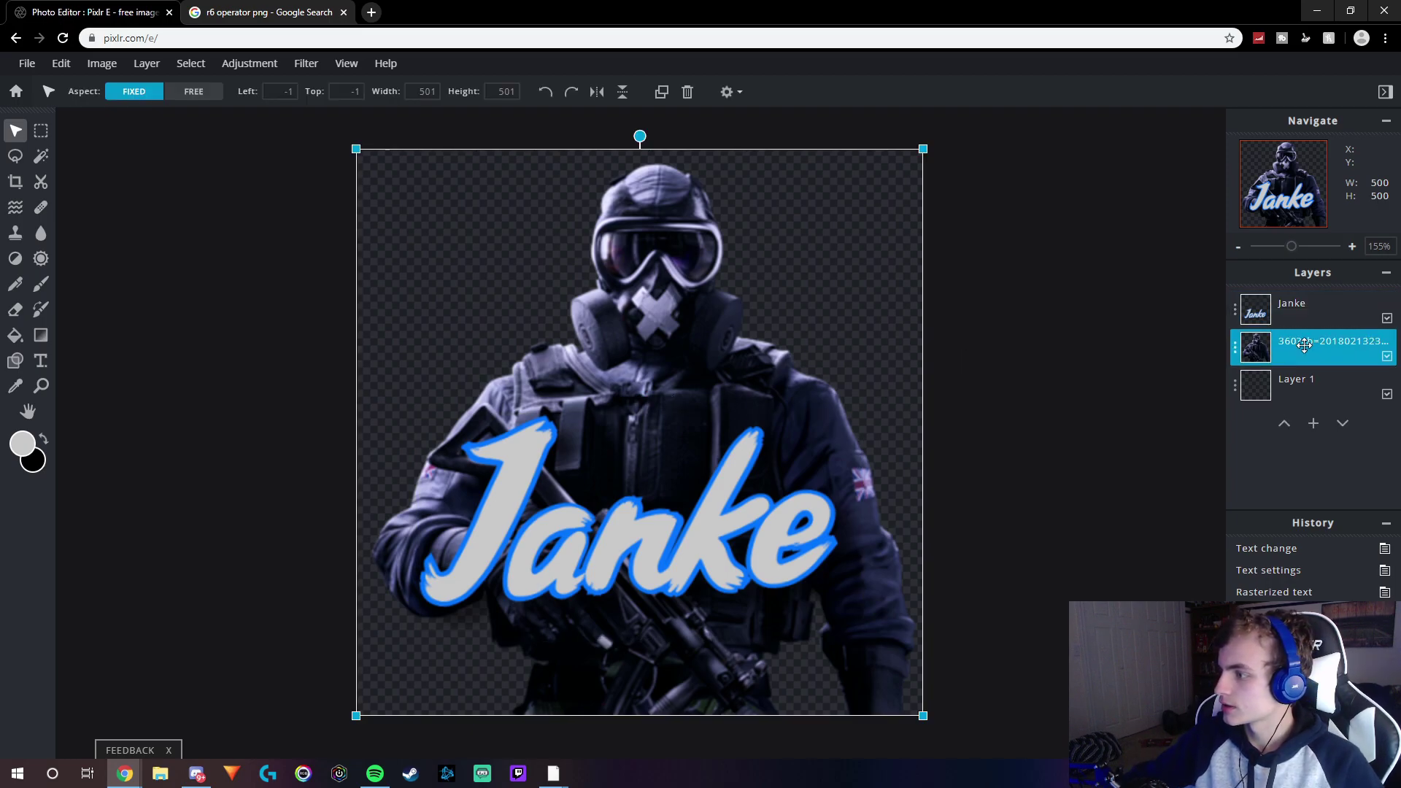
Add a new empty layer, Layer 4, at the top of the stack
click(1313, 426)
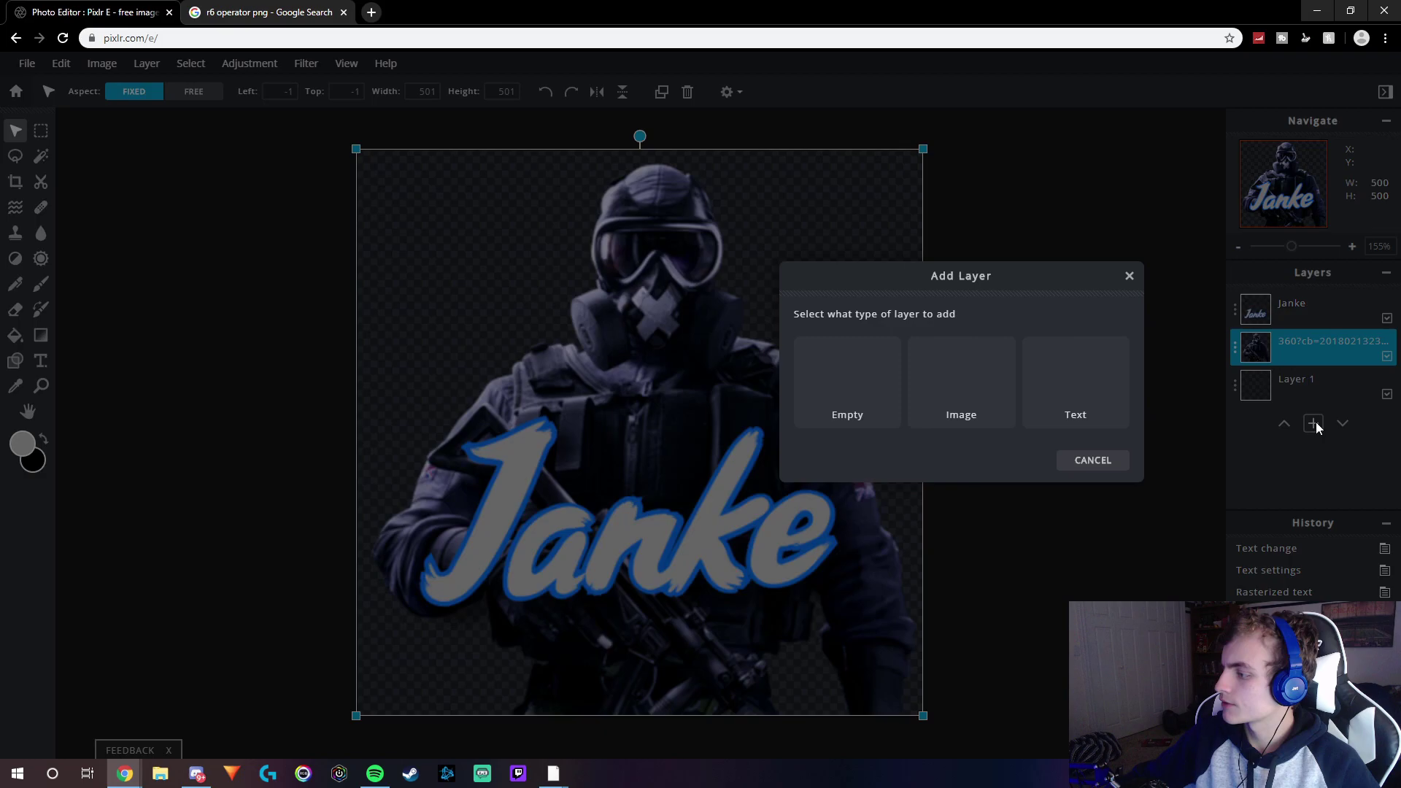
click(849, 383)
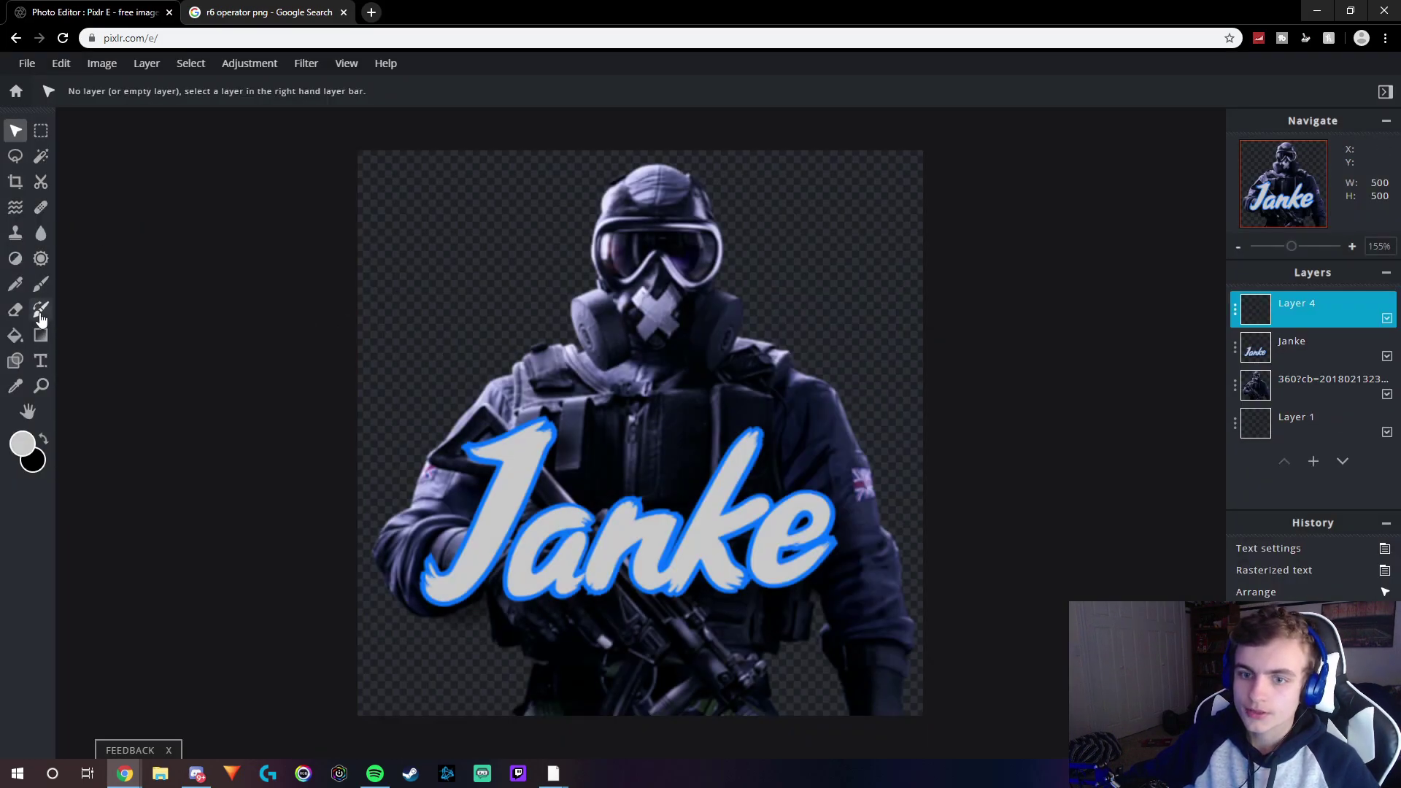
click(40, 283)
Set a roughly 254 px brush and paint white glow over the mask, left arm and J
click(133, 92)
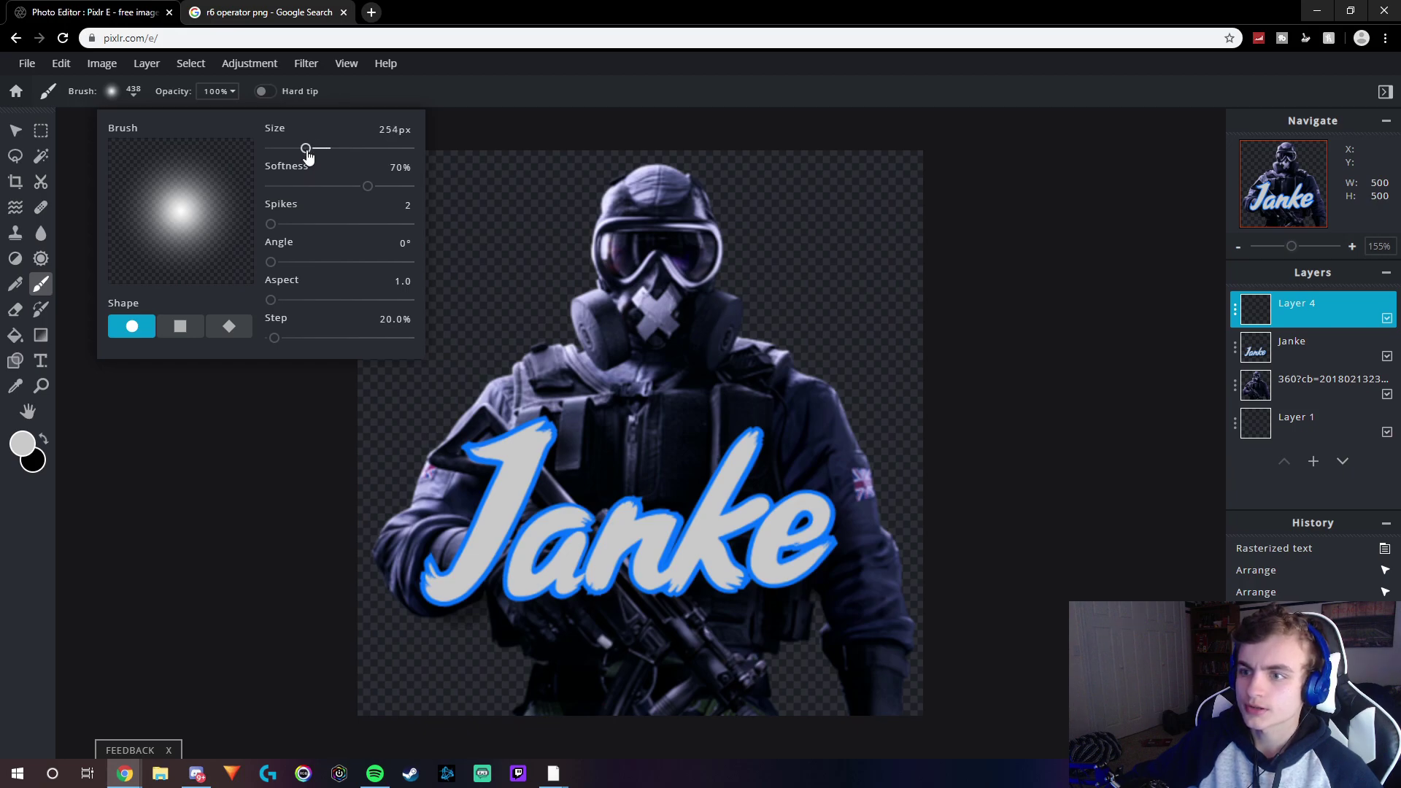
click(479, 169)
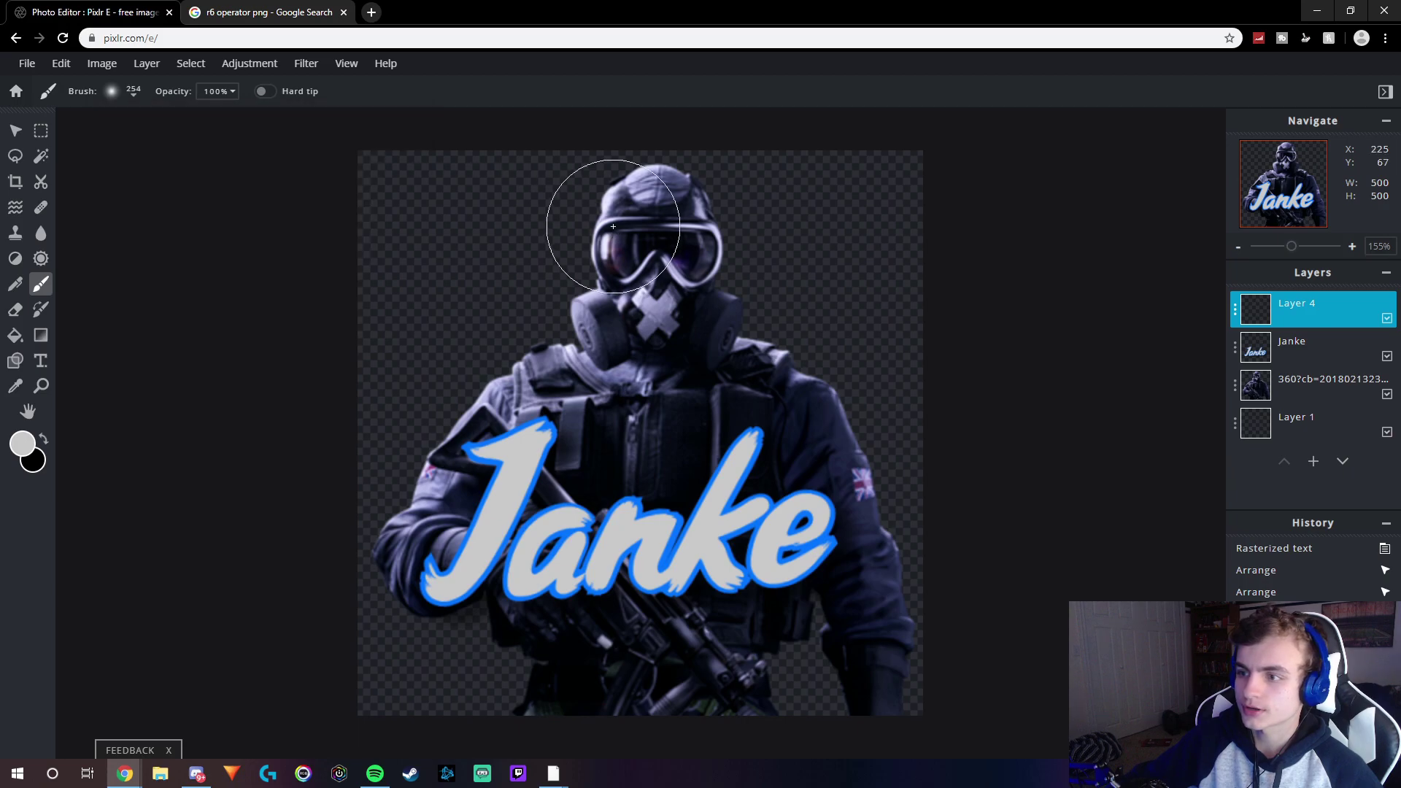
click(654, 205)
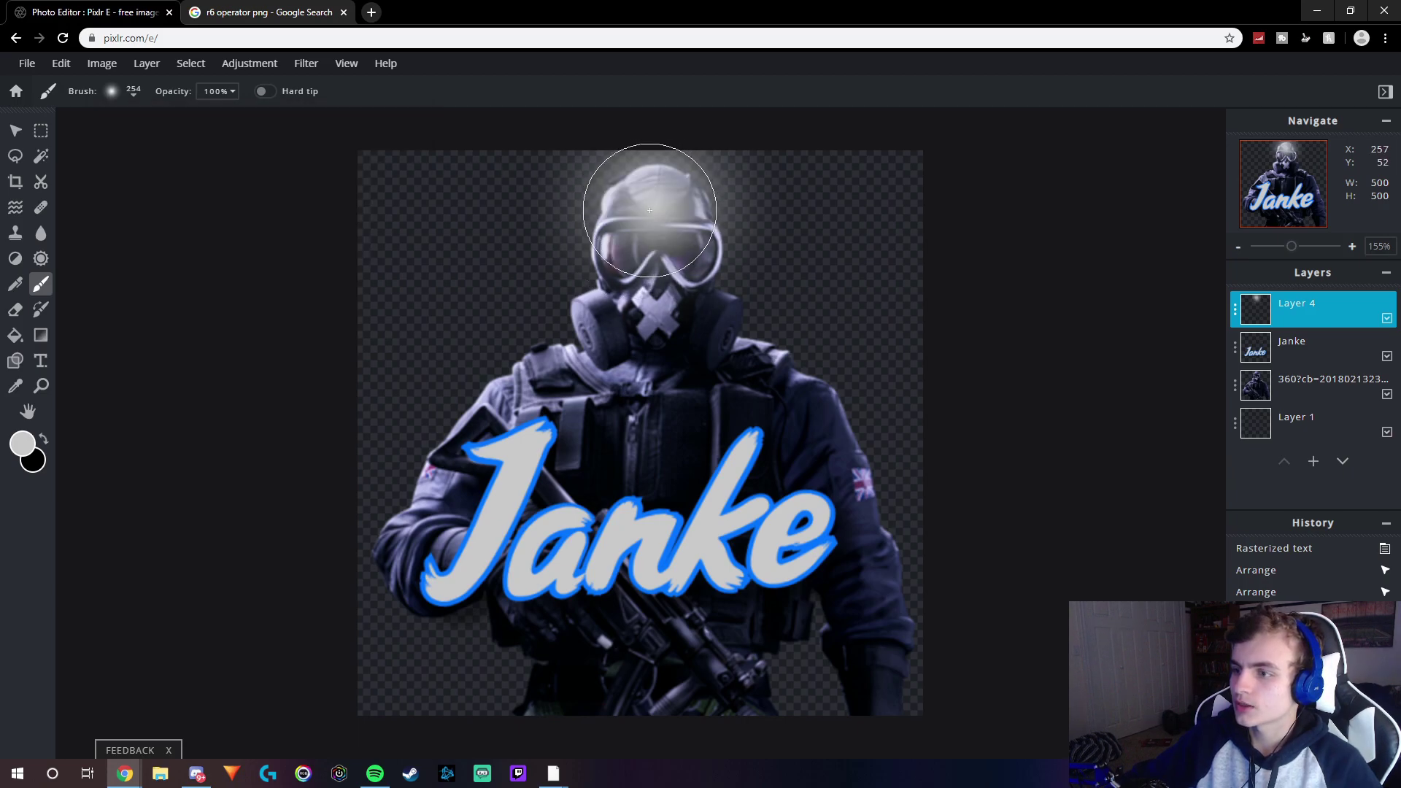
click(635, 257)
click(625, 306)
click(617, 354)
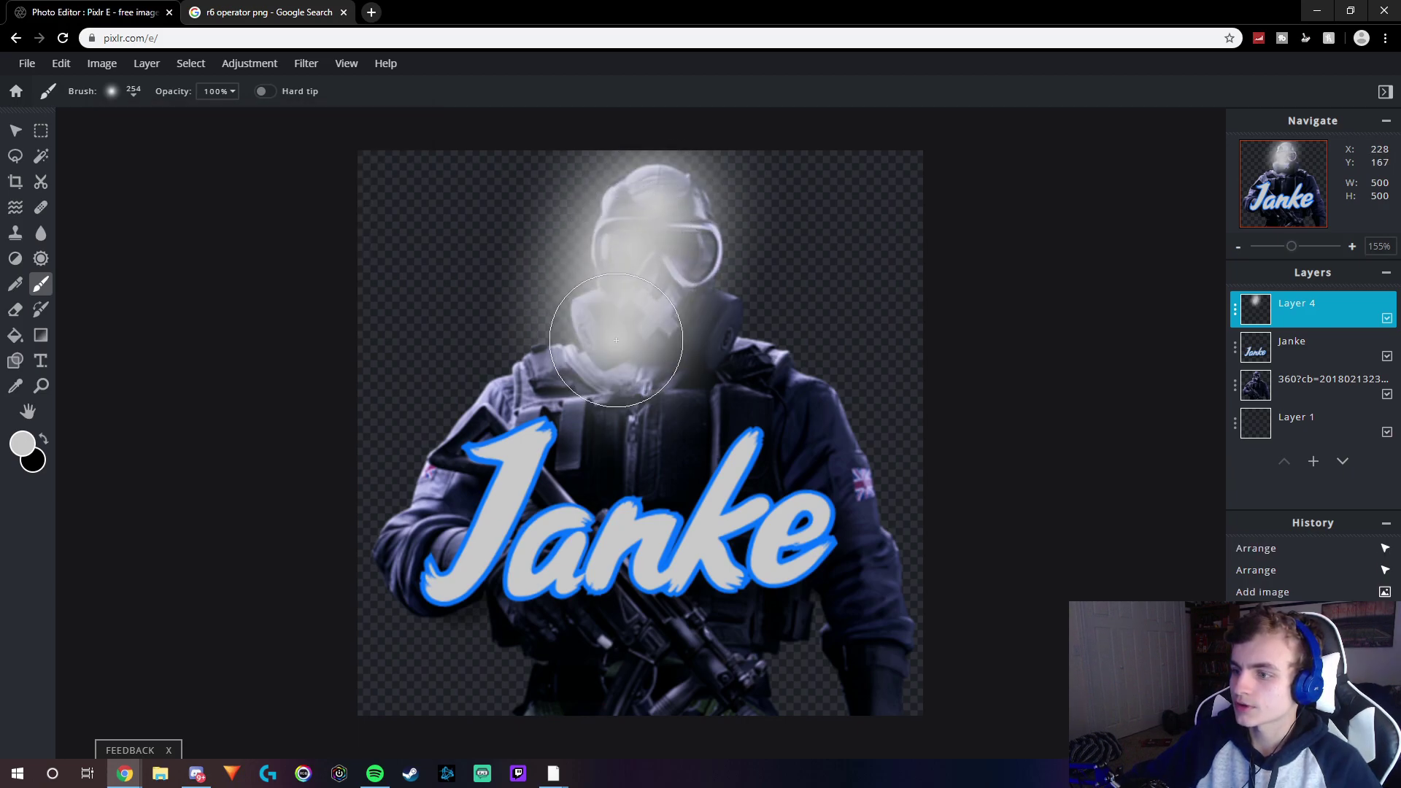
click(595, 384)
click(544, 391)
click(482, 427)
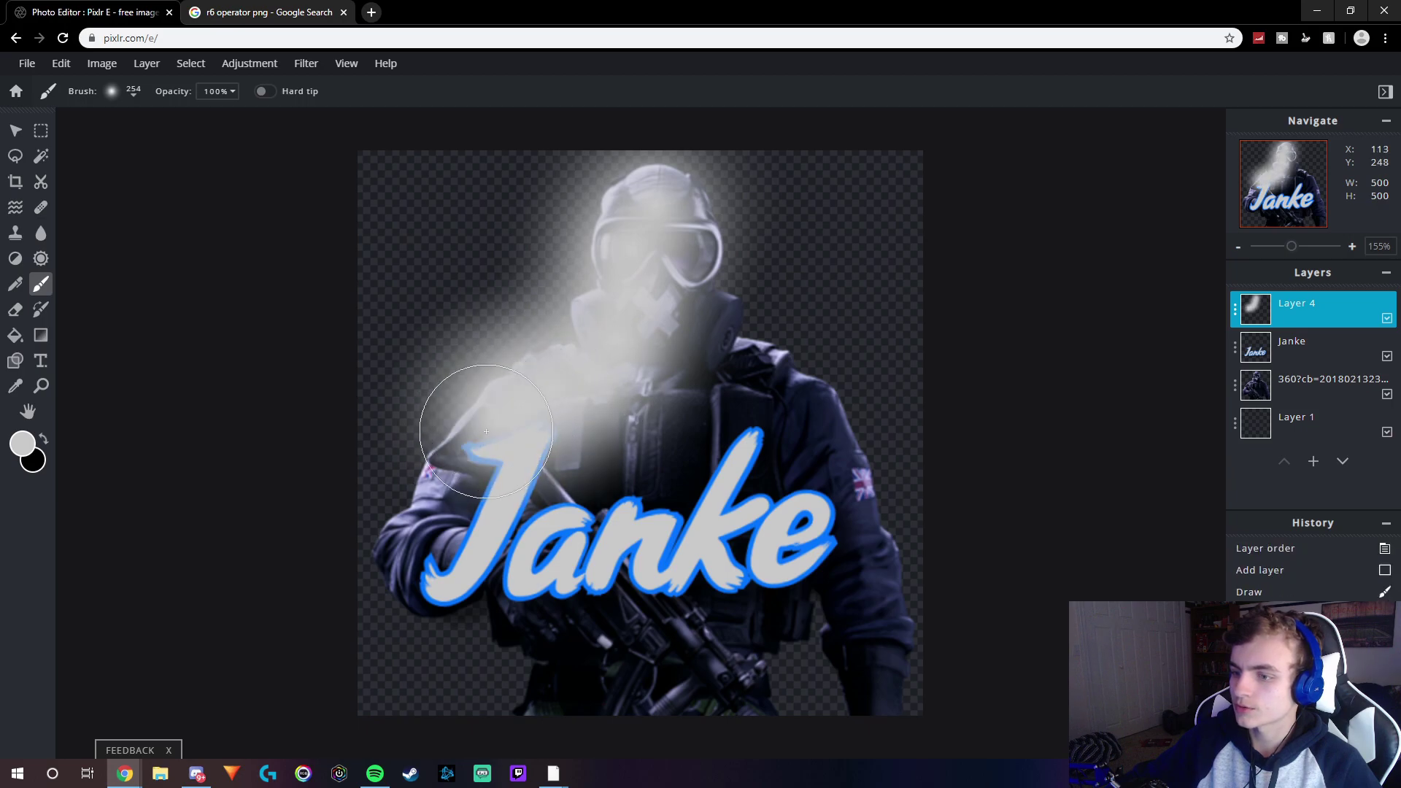
click(460, 449)
click(444, 474)
click(432, 493)
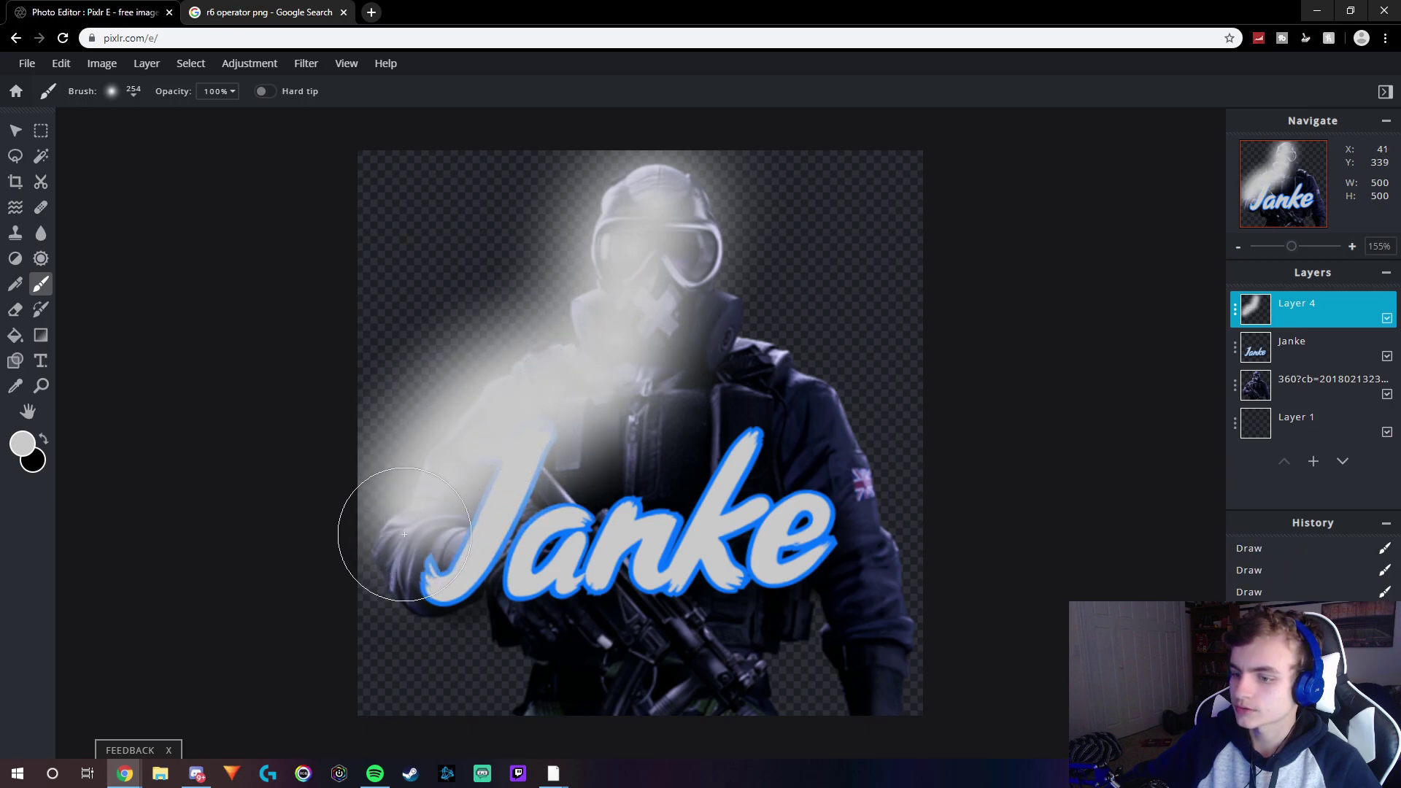
click(421, 537)
click(439, 581)
click(499, 592)
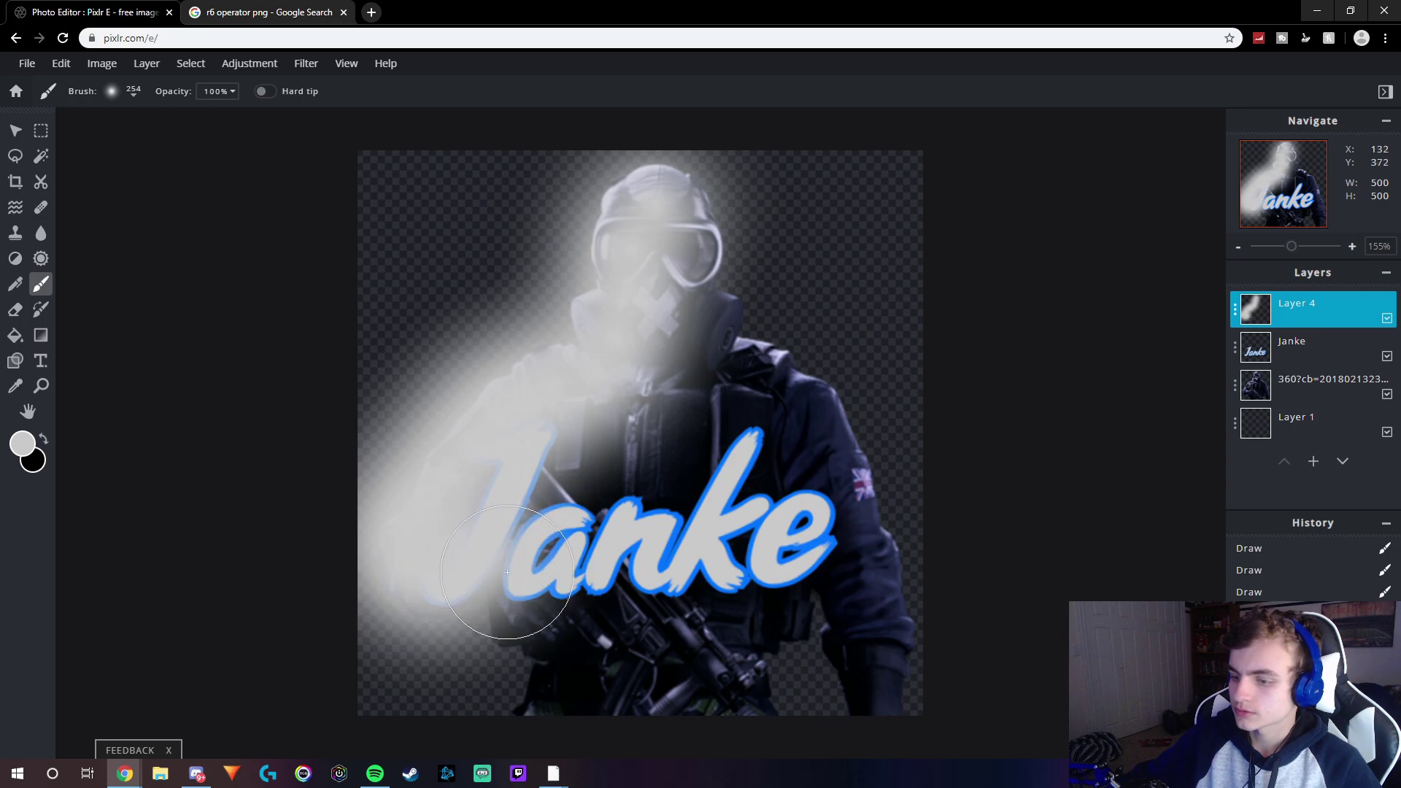
click(549, 621)
click(570, 636)
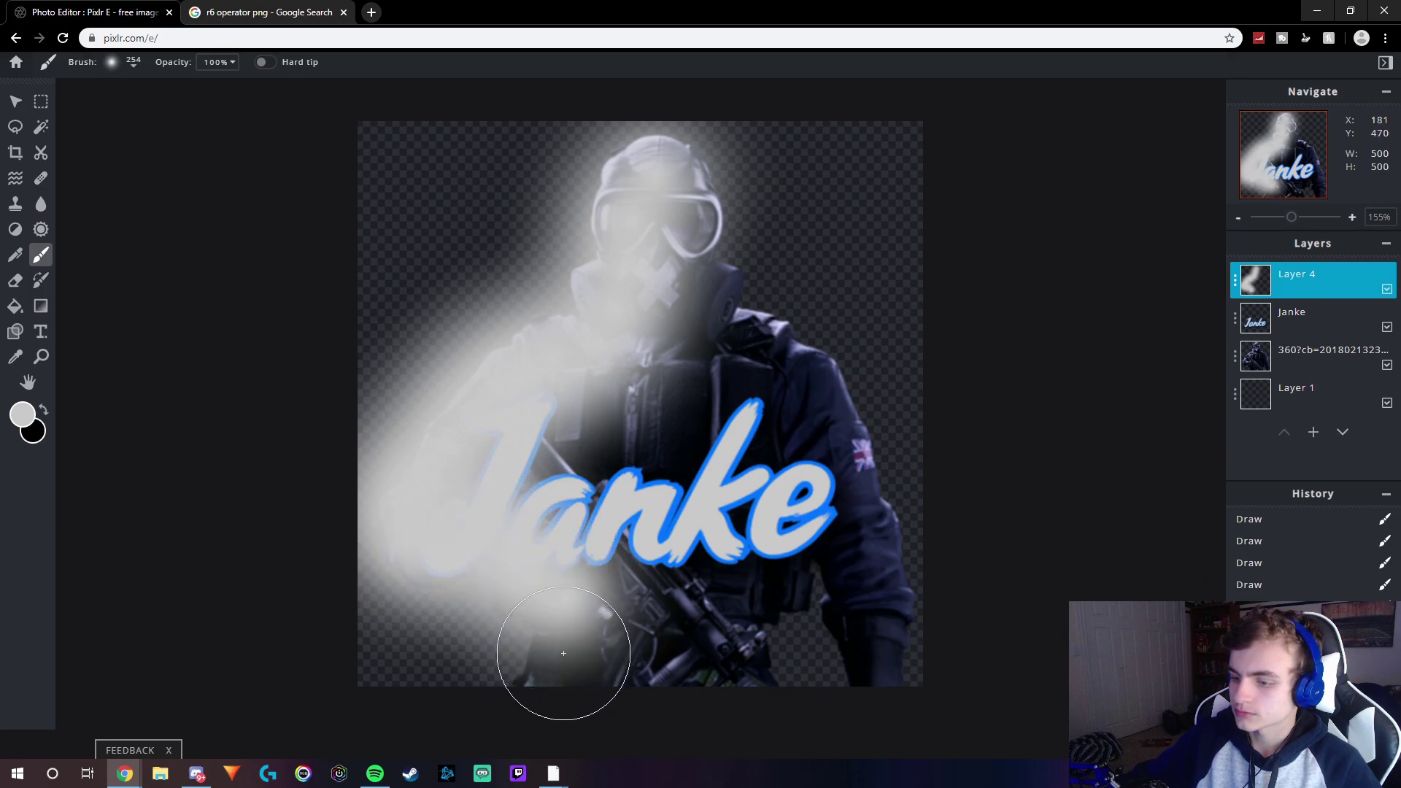
click(592, 668)
Paint white glow around the gun, lower right corner, right shoulder and helmet
click(745, 657)
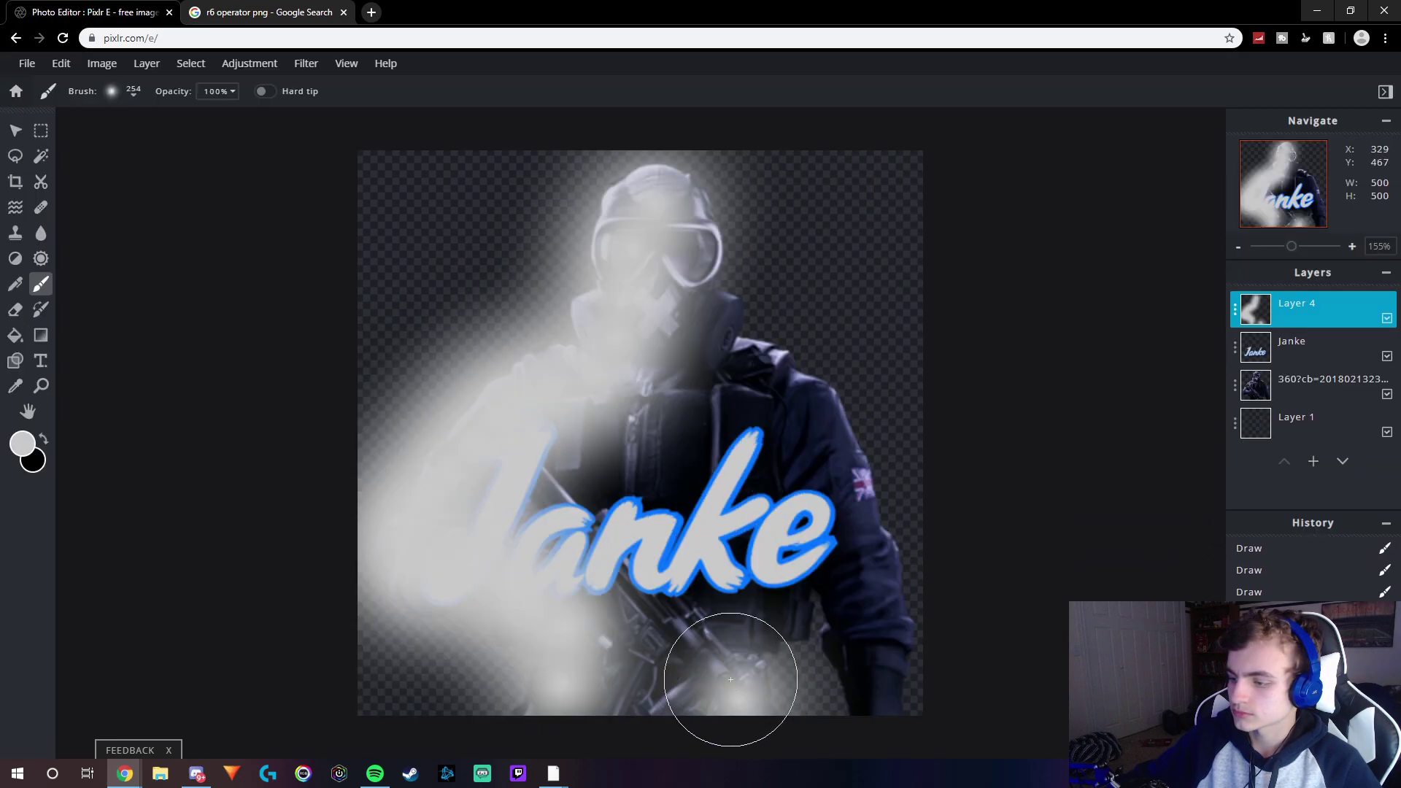
click(735, 624)
click(778, 613)
click(799, 570)
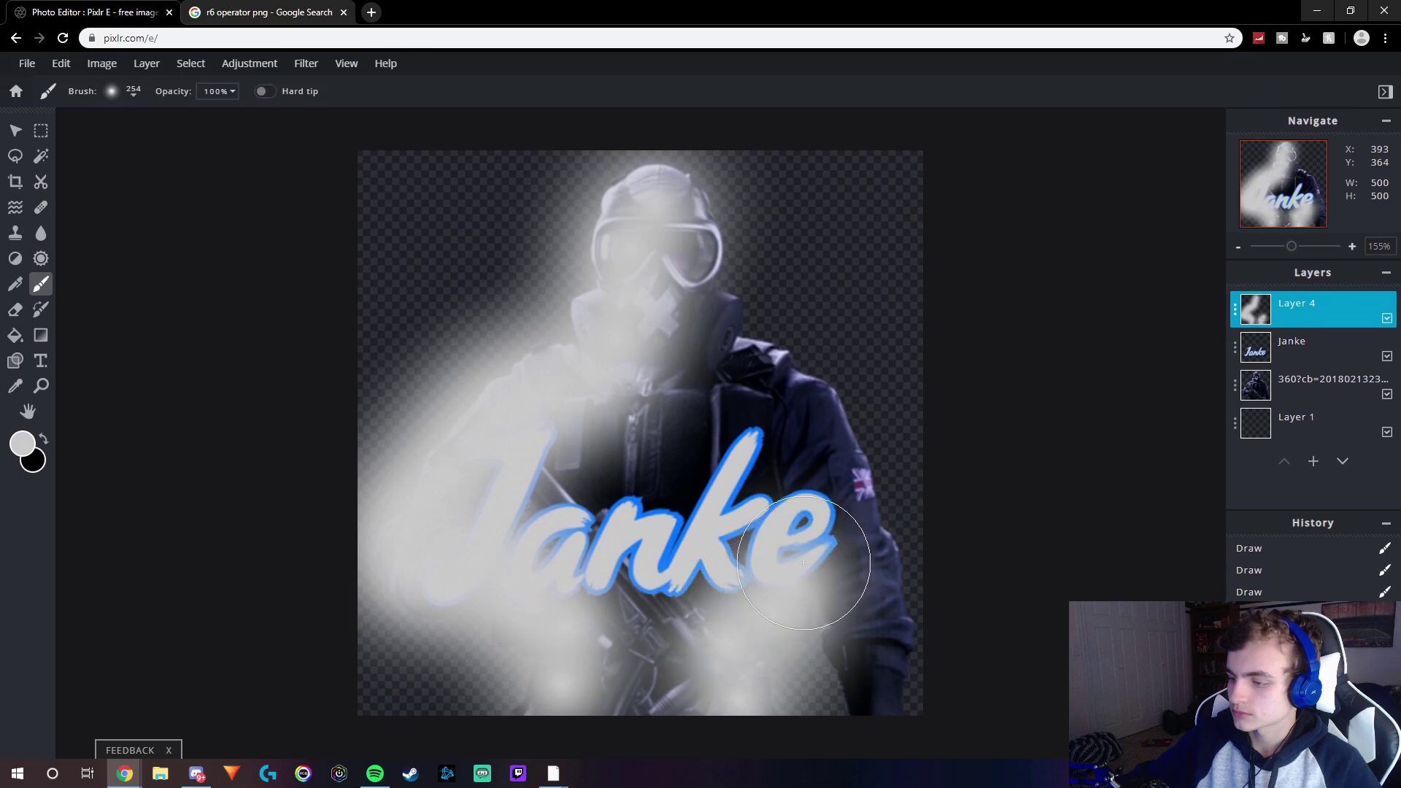
click(832, 537)
click(864, 657)
click(866, 662)
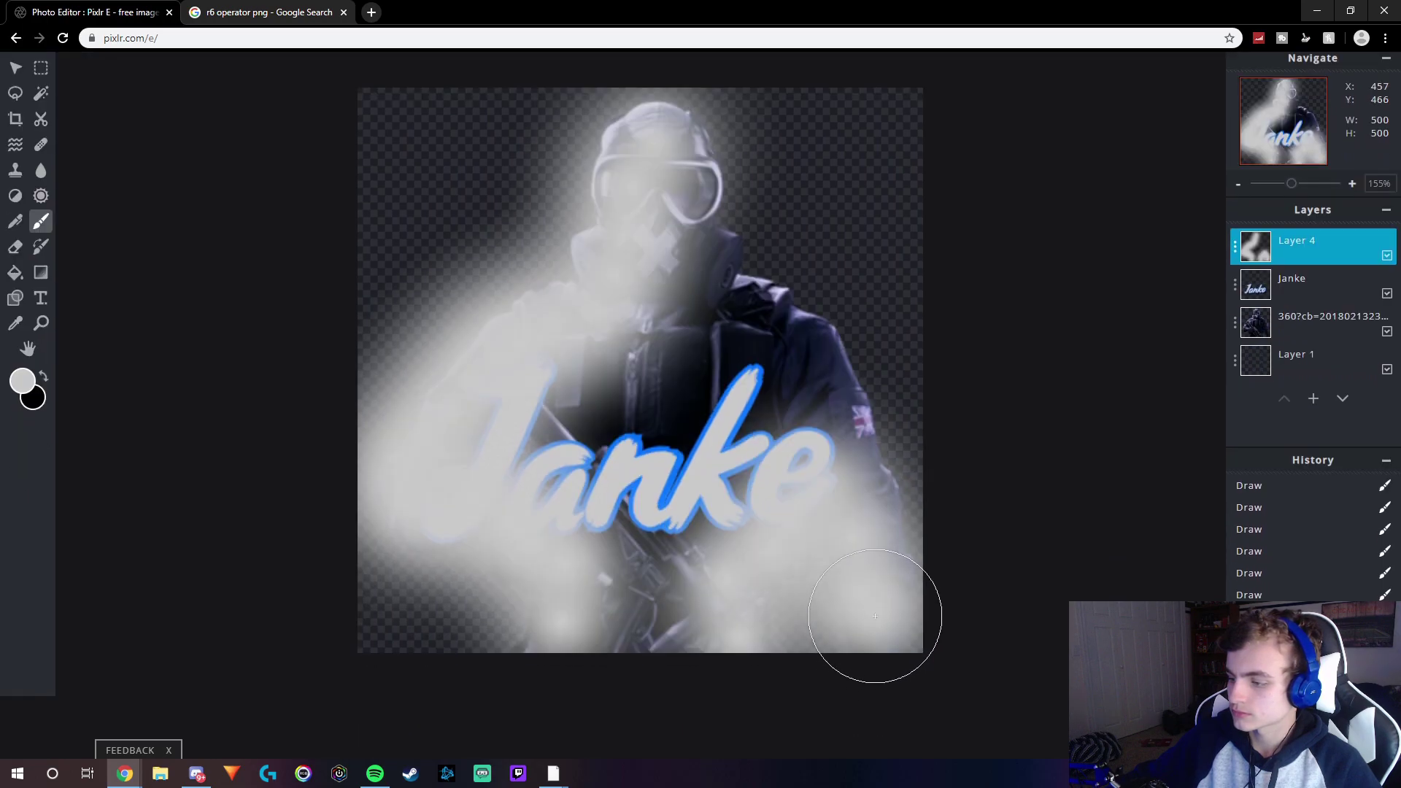
click(876, 614)
click(877, 536)
click(832, 493)
click(815, 449)
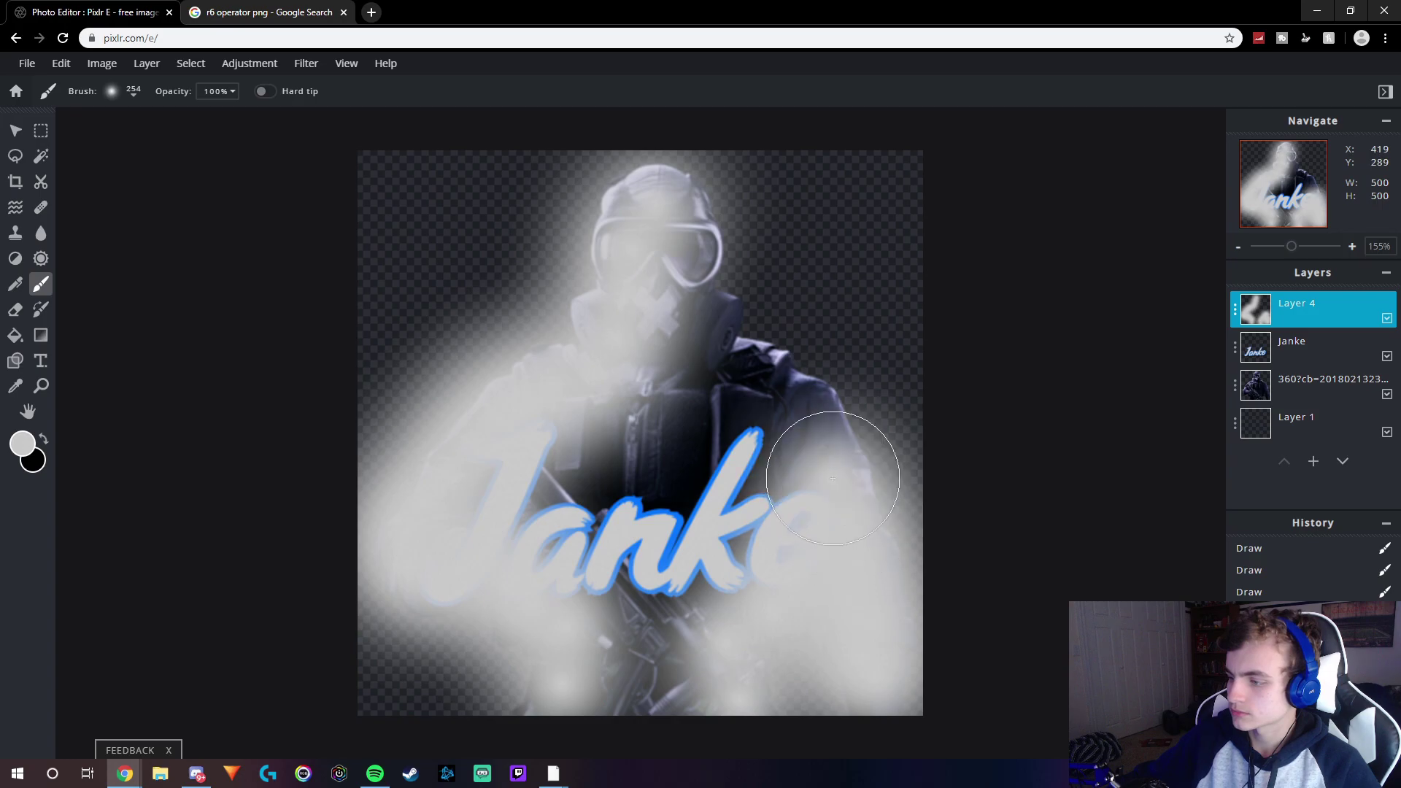
click(800, 421)
click(780, 398)
click(729, 373)
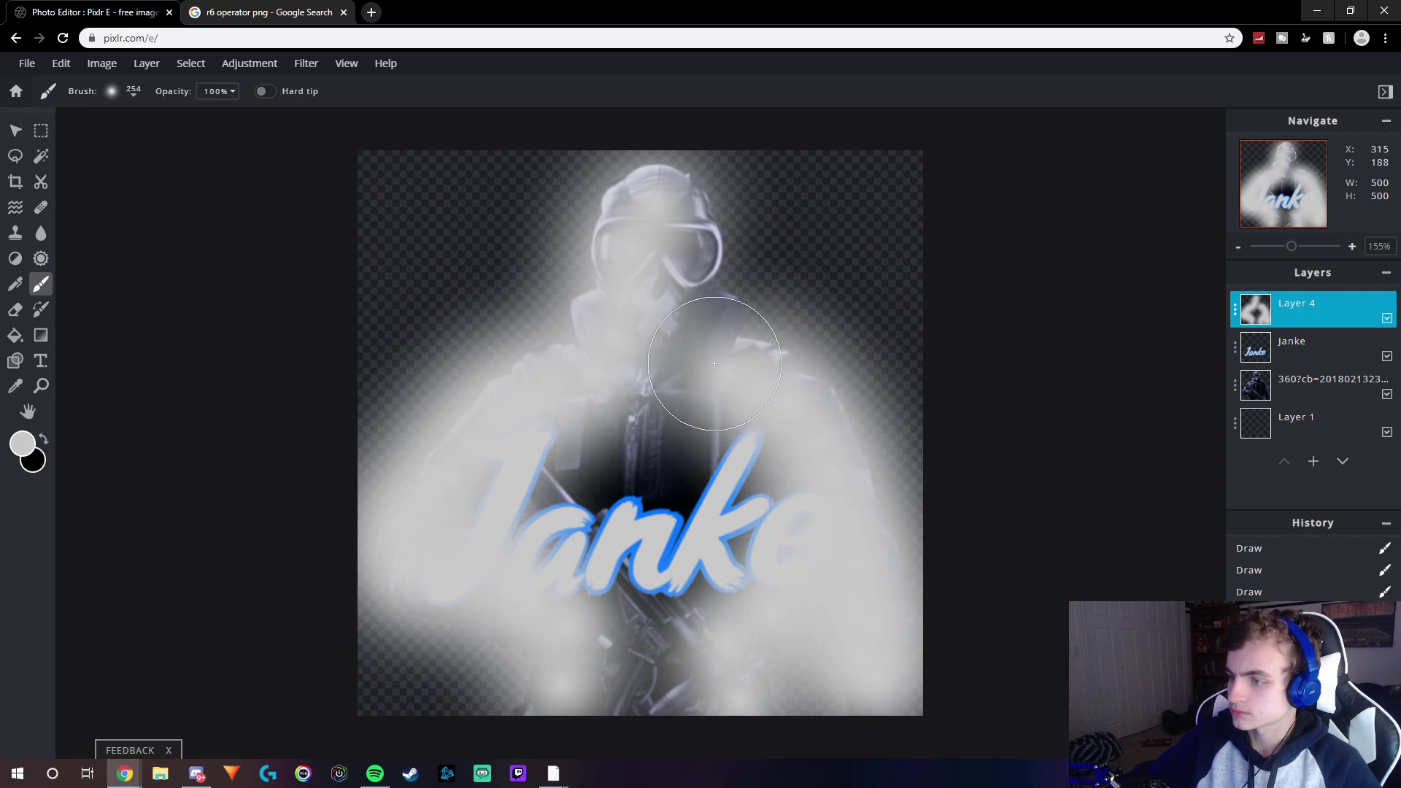
click(712, 350)
click(701, 318)
click(723, 263)
click(723, 225)
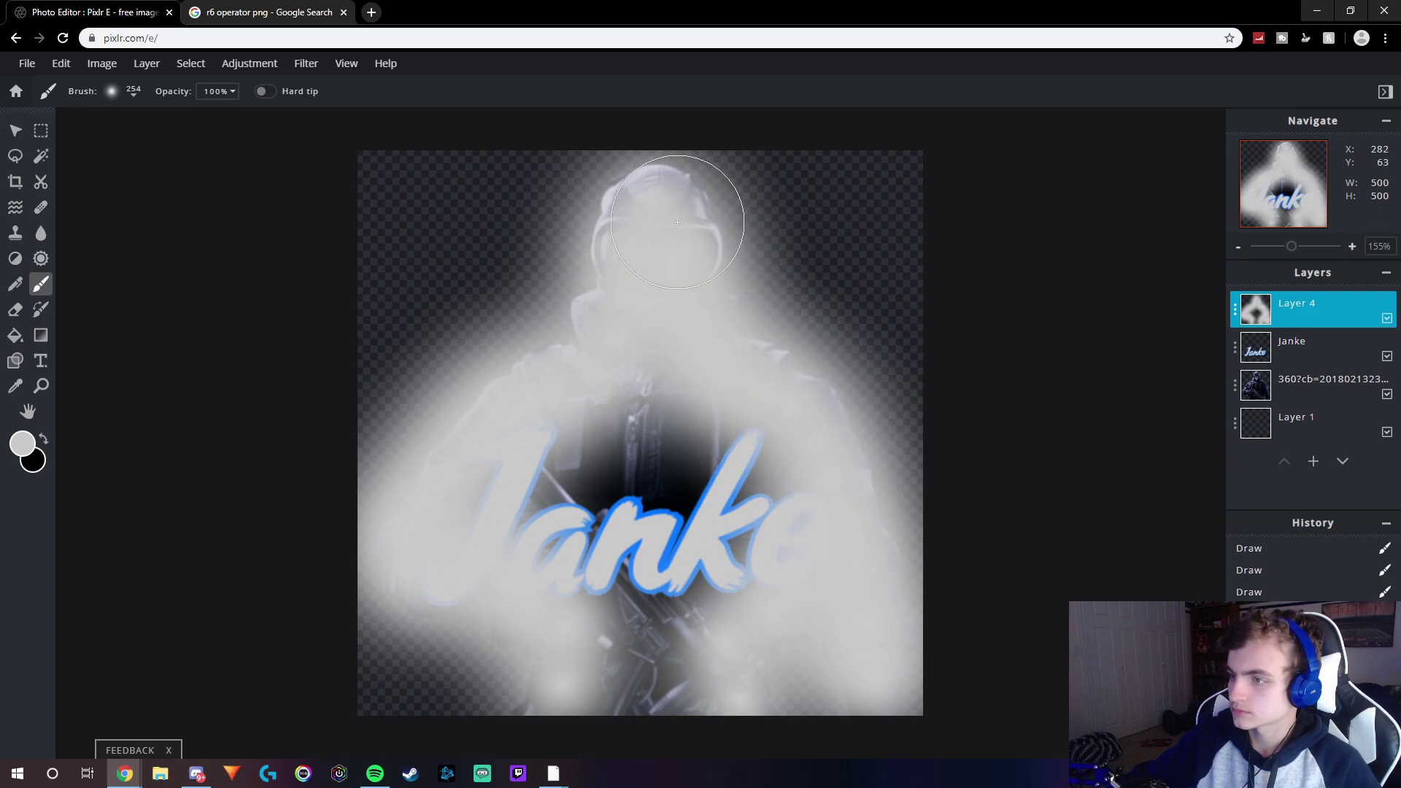
click(679, 208)
click(618, 192)
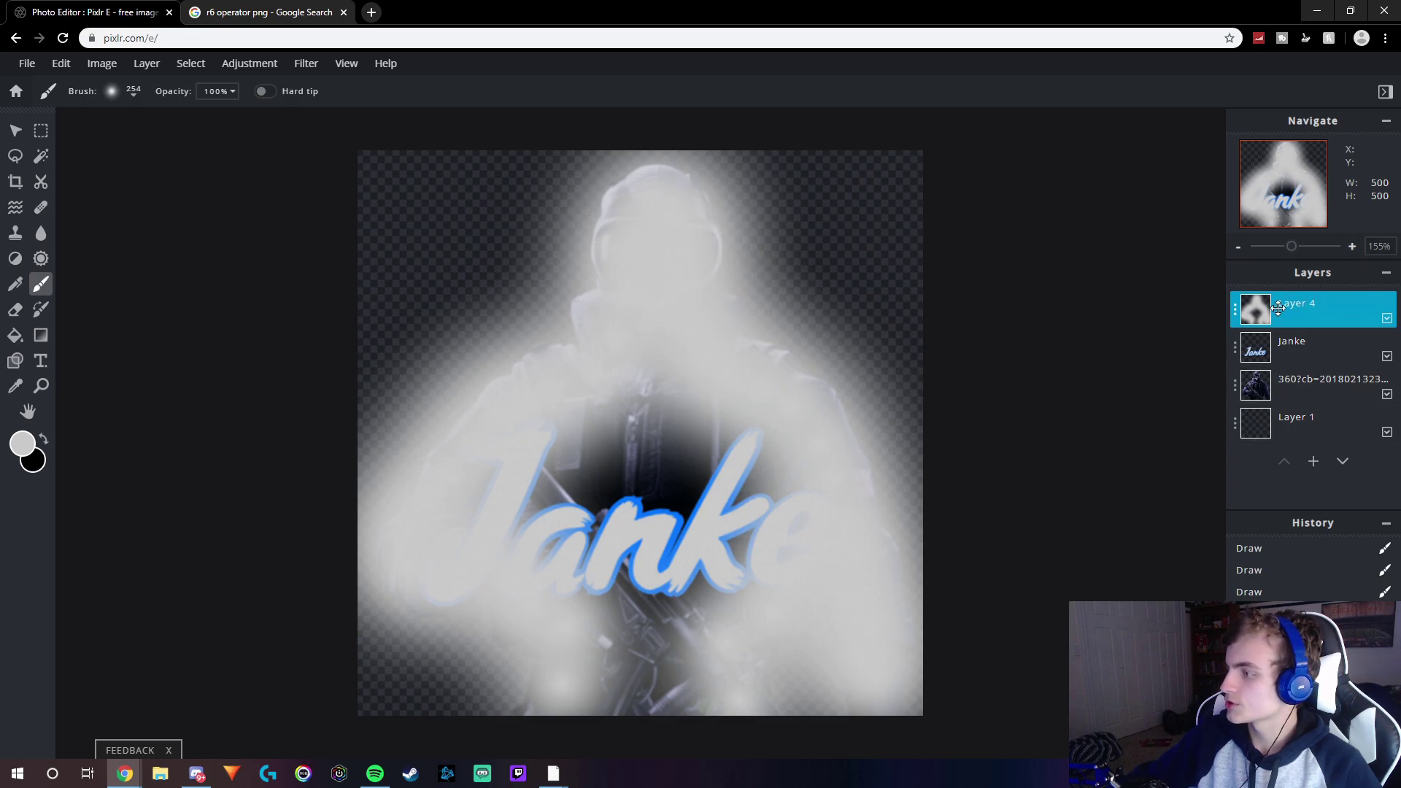
drag(1279, 312, 1297, 391)
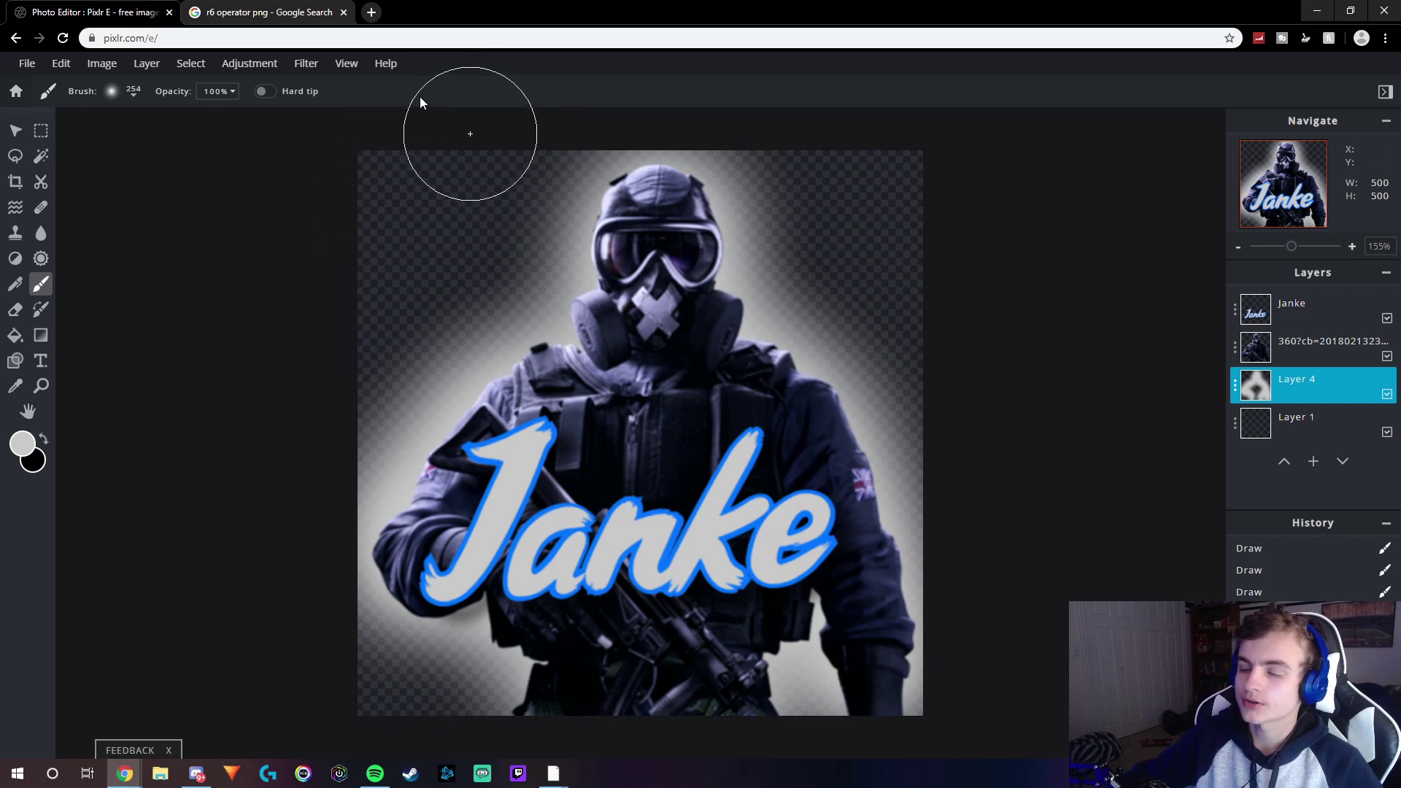
Search Google Images for 'r6 map backdrop' and copy the snowy chalet image's address
click(370, 12)
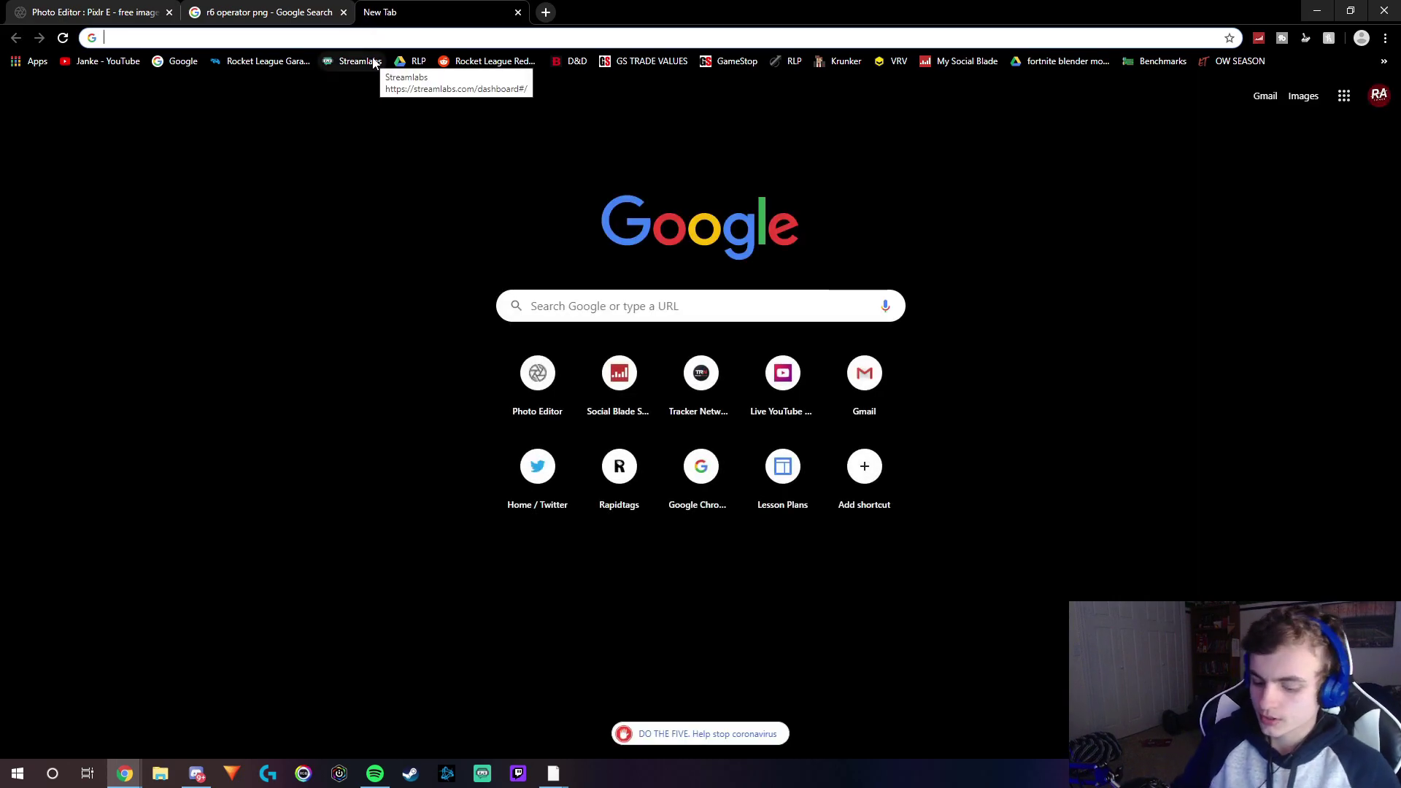
text(r6 operator png)
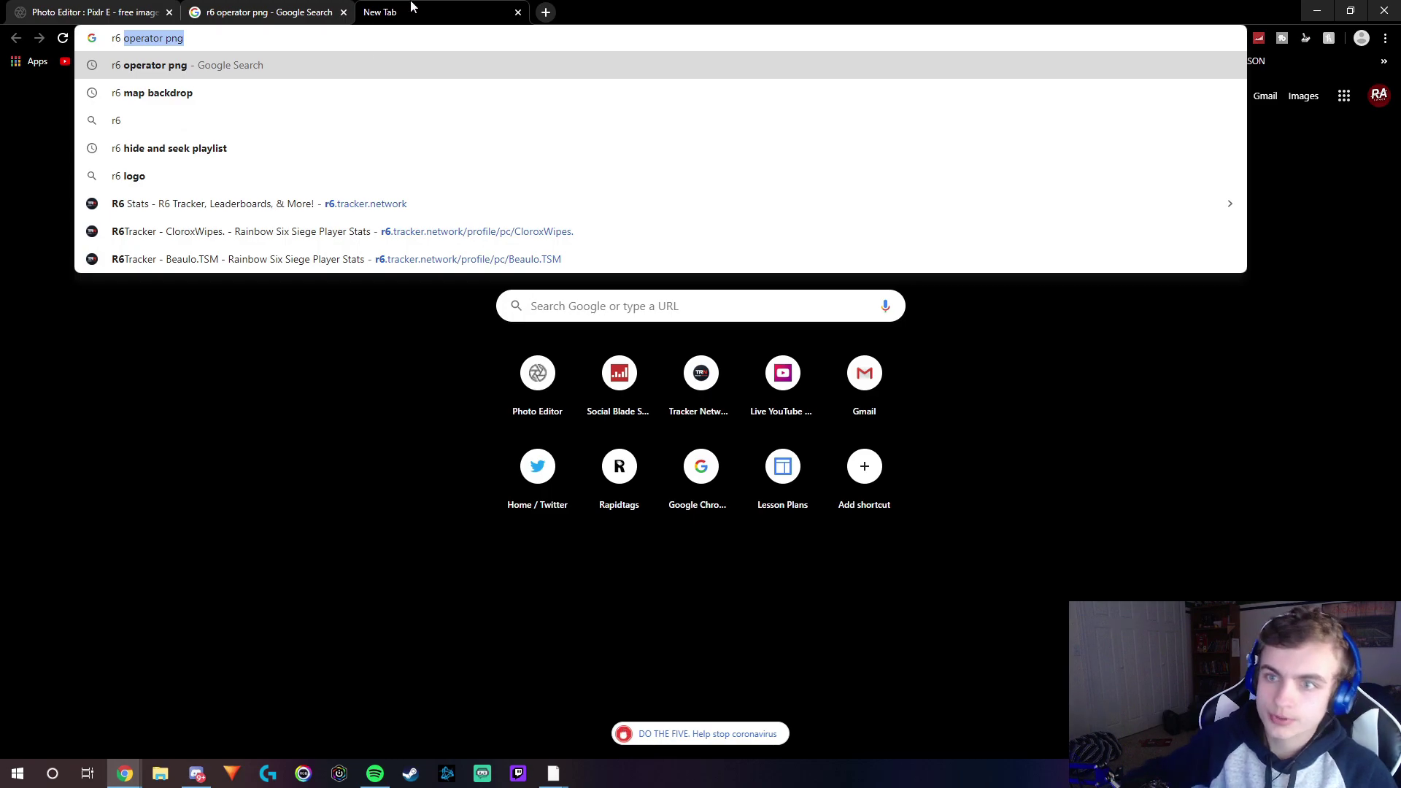
click(164, 96)
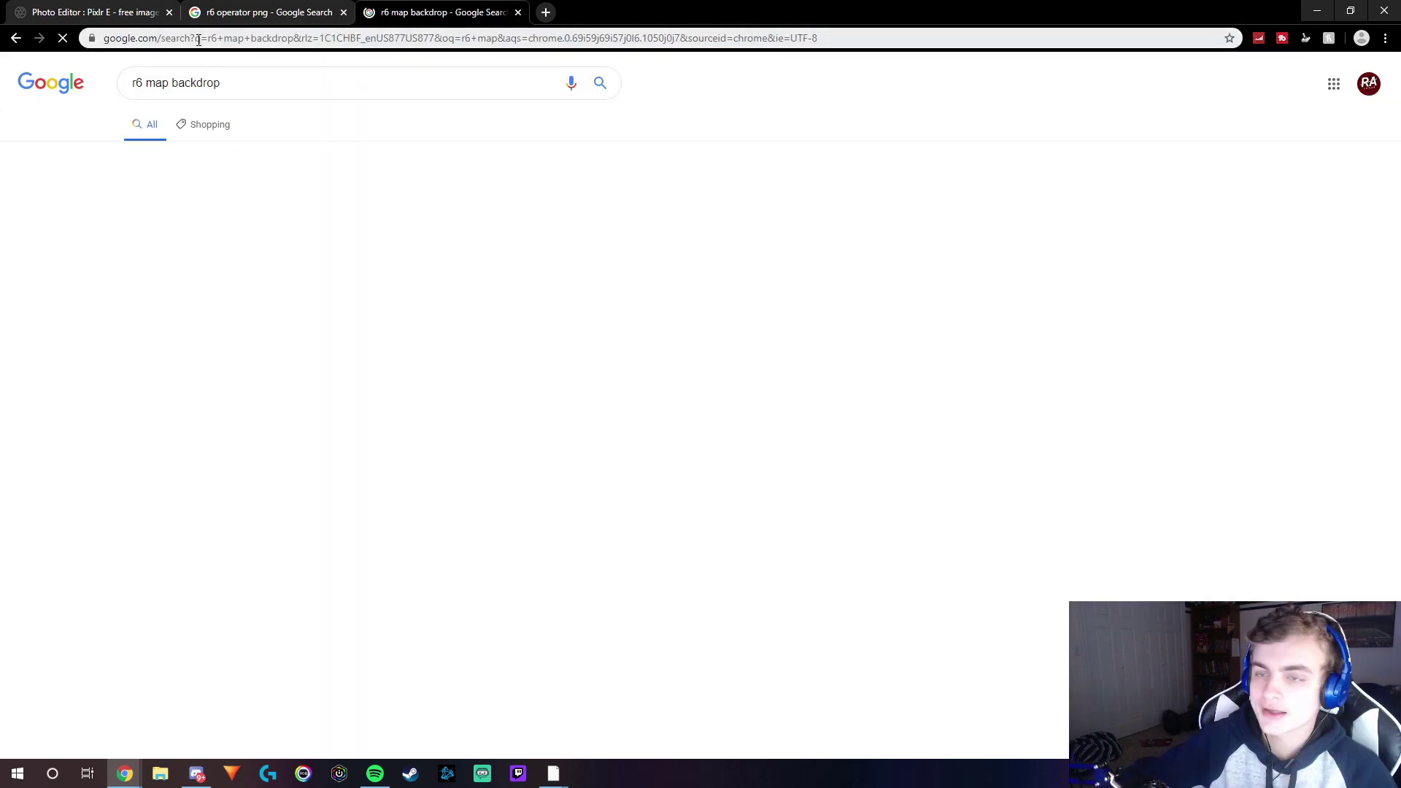
click(276, 123)
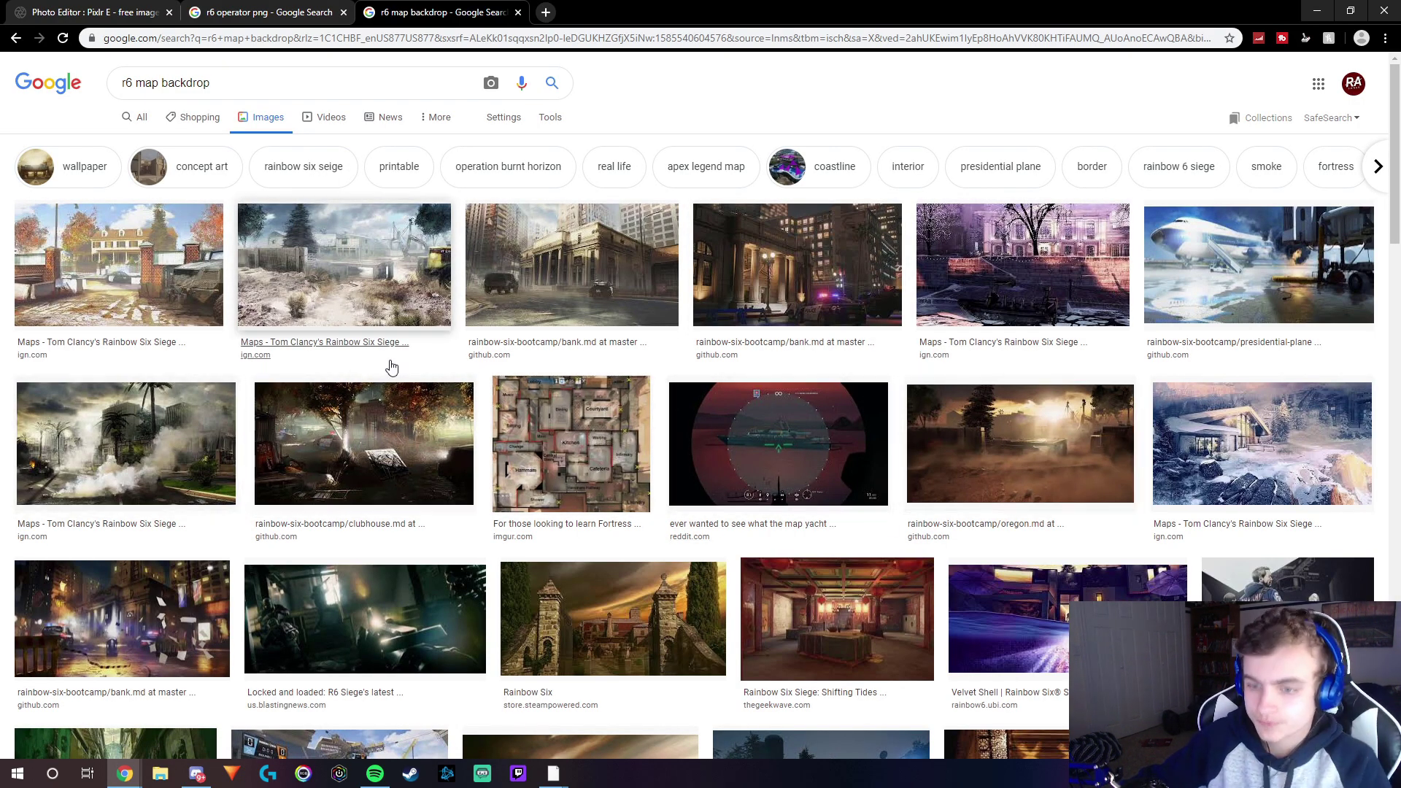
scroll(392, 366, down, 3)
scroll(548, 383, down, 3)
scroll(767, 395, up, 4)
scroll(985, 416, up, 2)
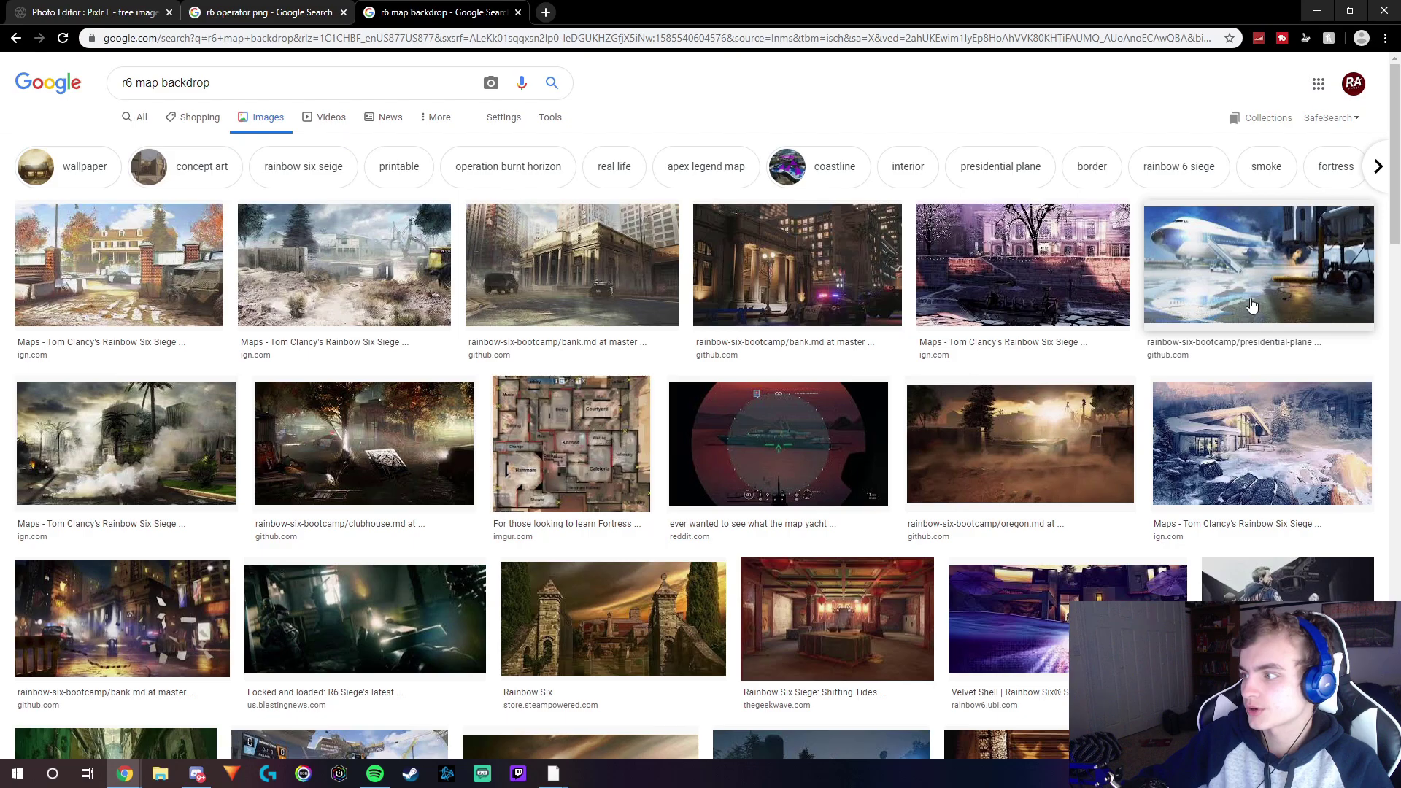
click(1259, 443)
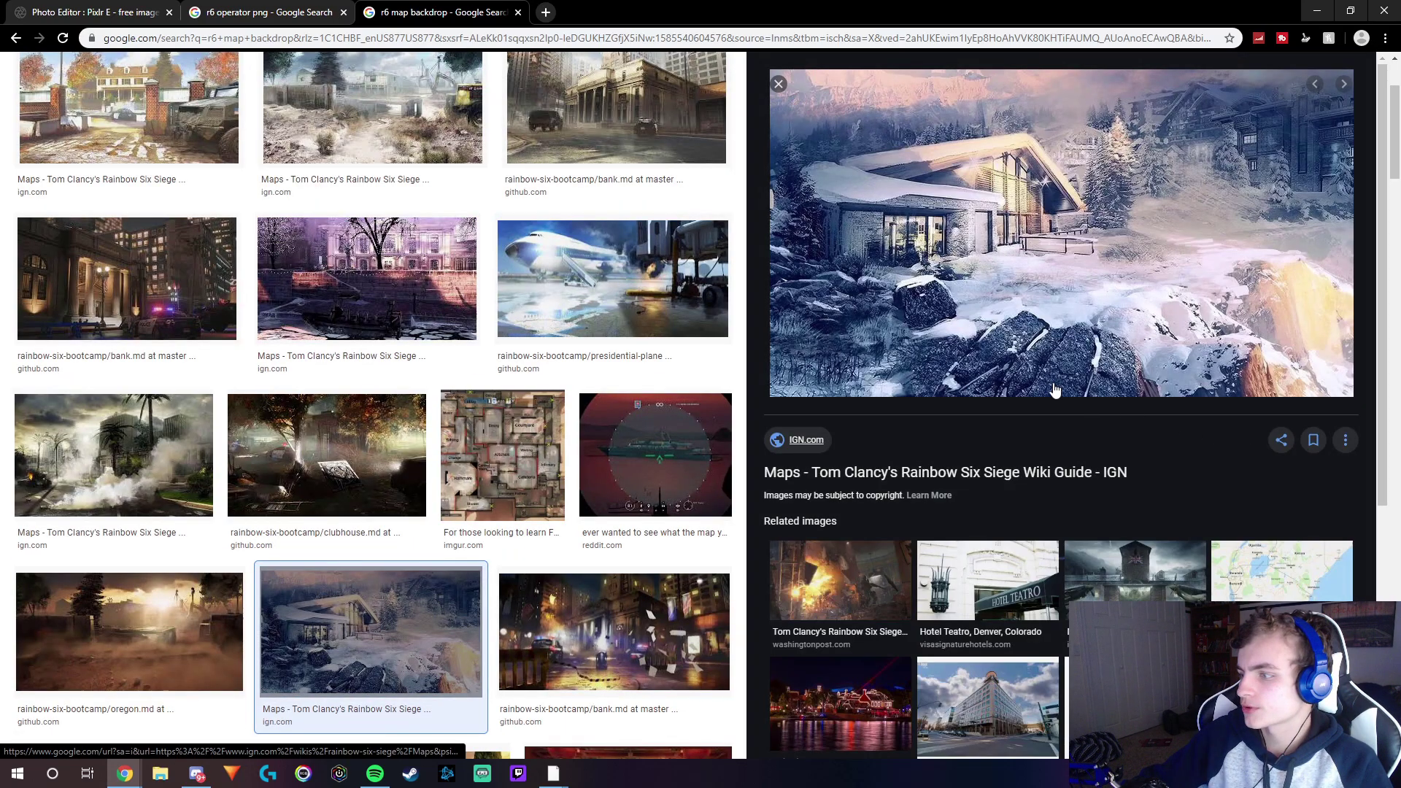
right_click(1063, 250)
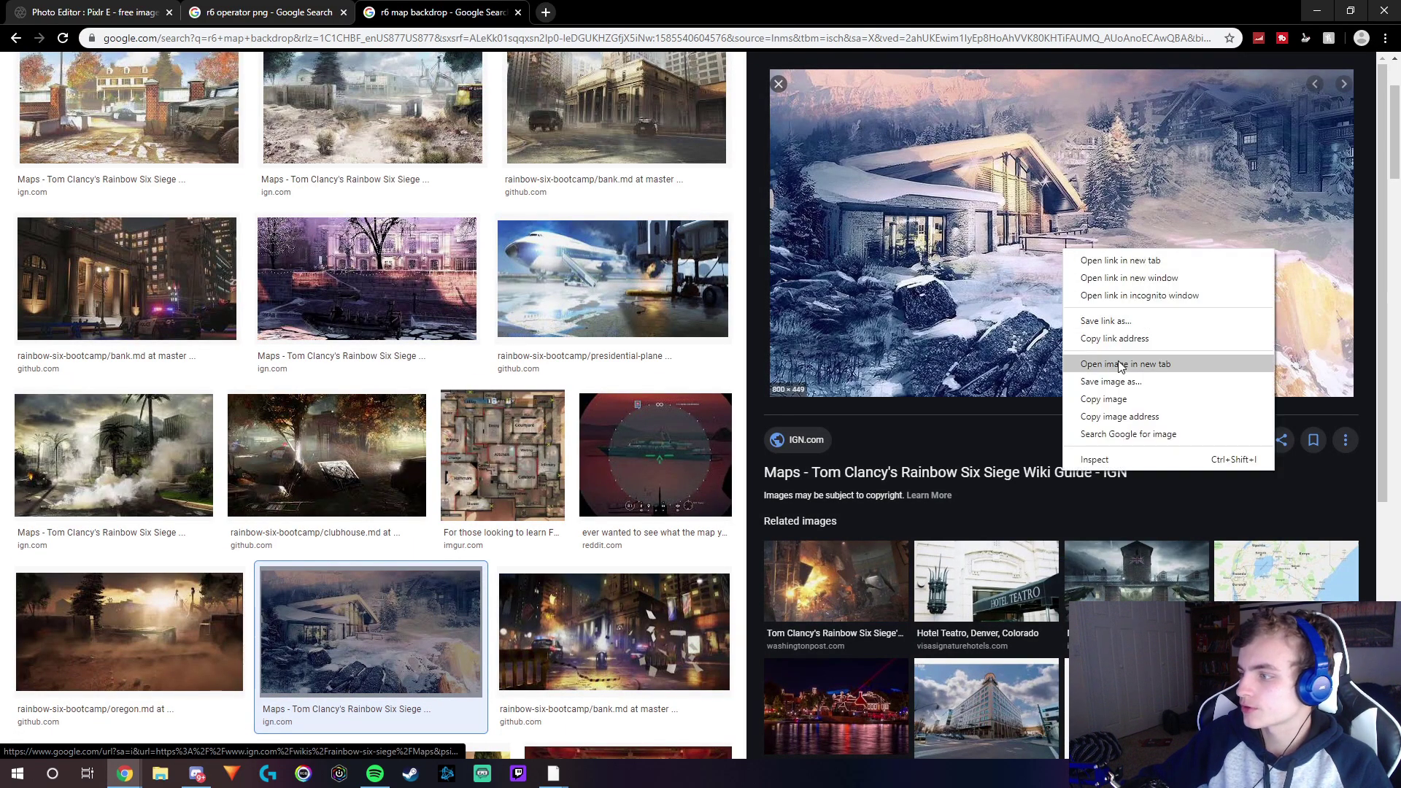
click(1120, 416)
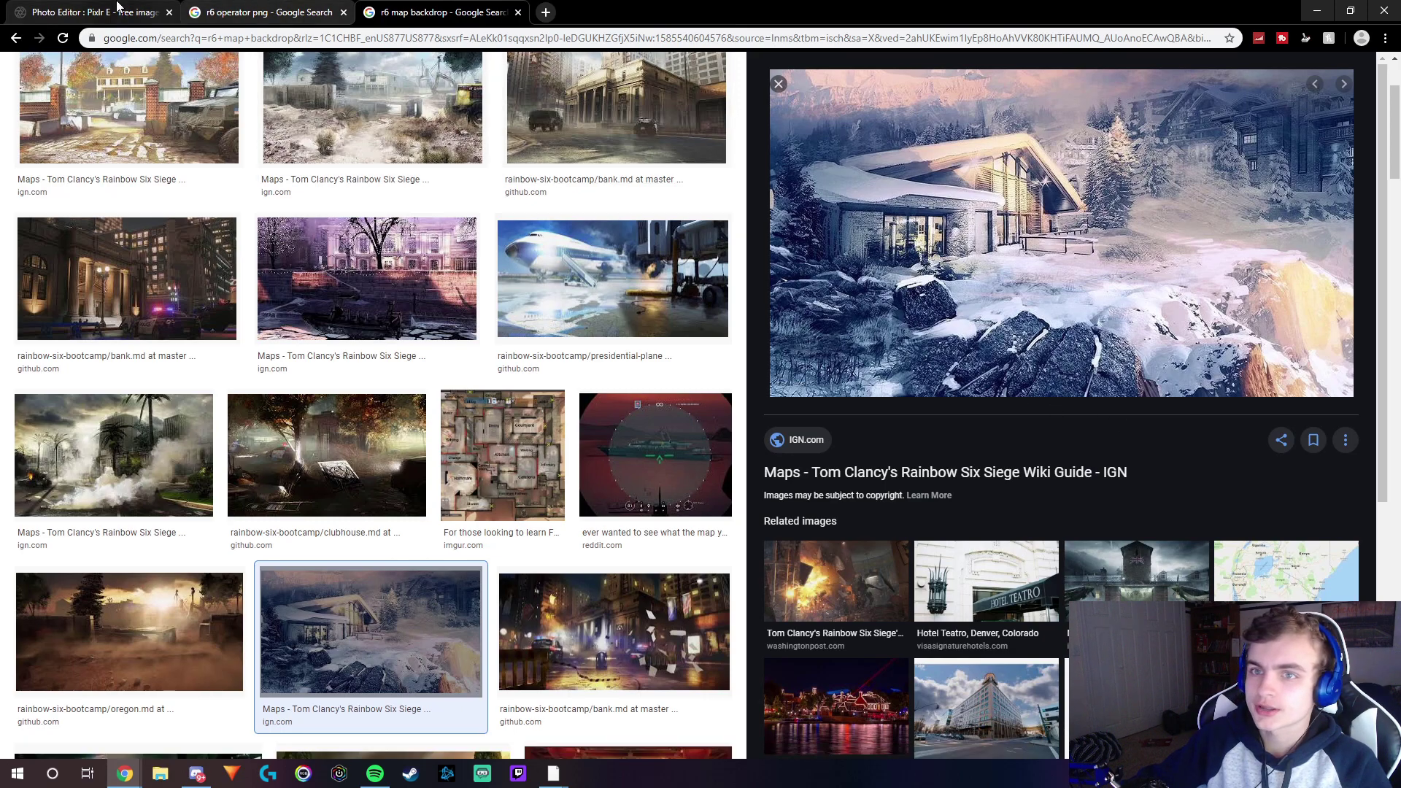
Add the copied snowy chalet image address as a new layer via Add URL as layer
click(93, 12)
click(148, 62)
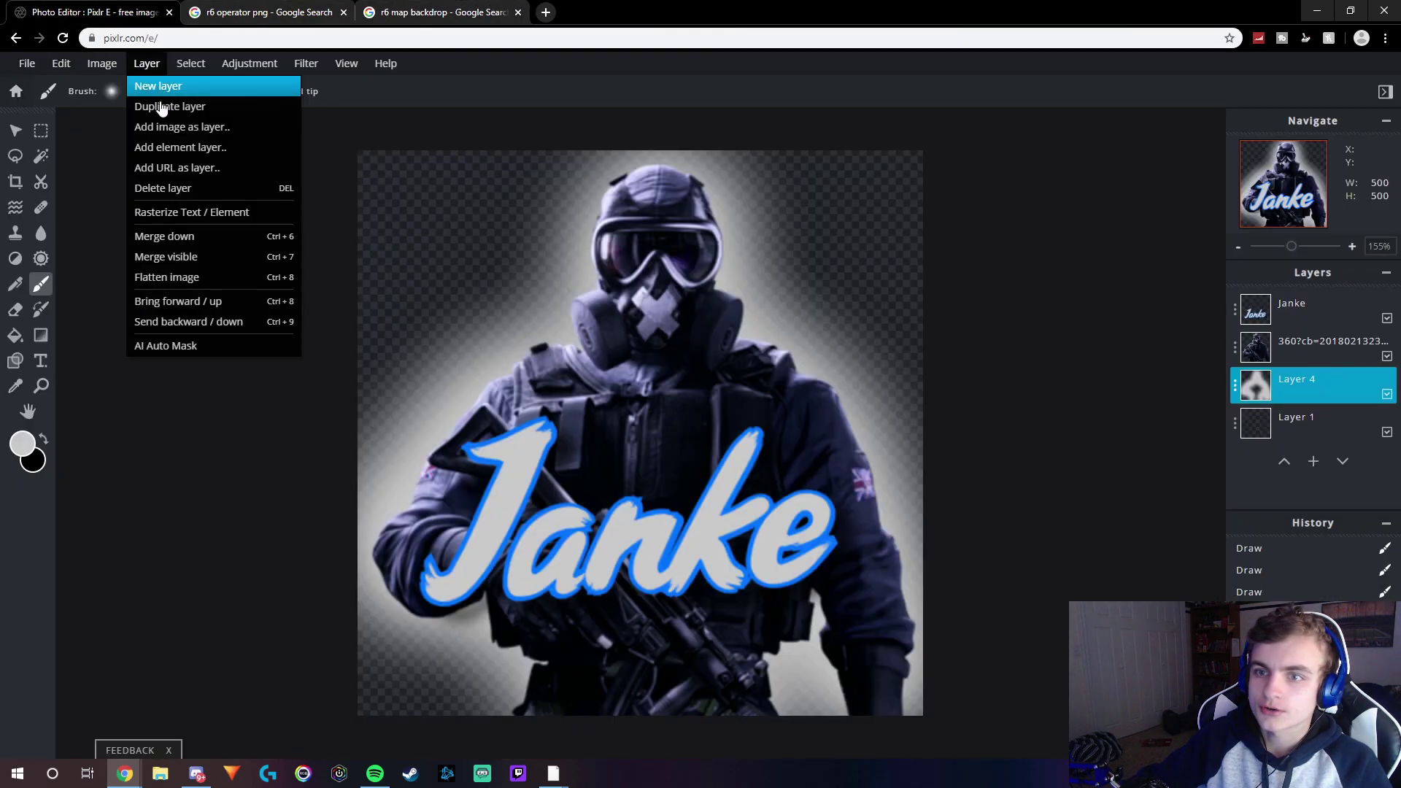
click(180, 170)
click(961, 375)
key(ctrl+v)
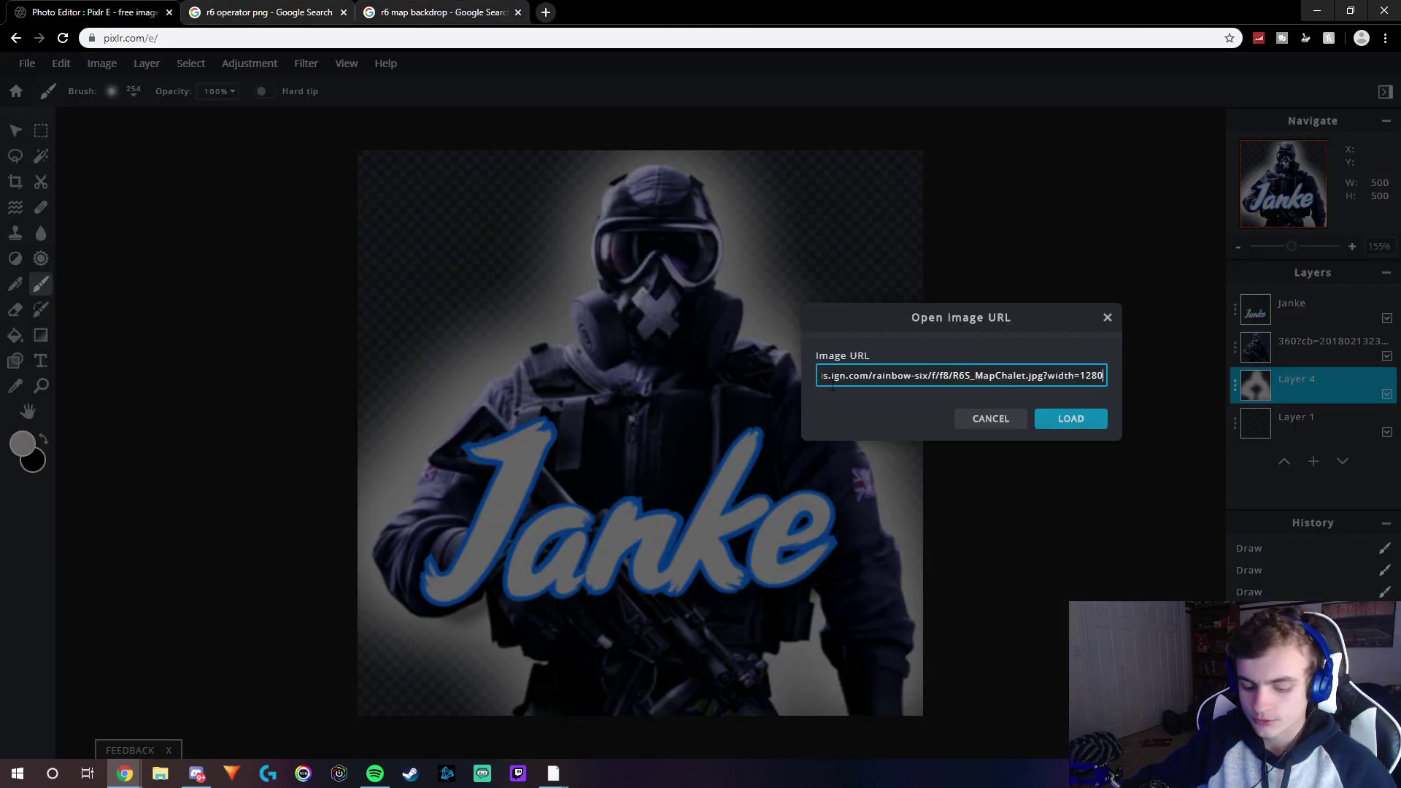
key(Return)
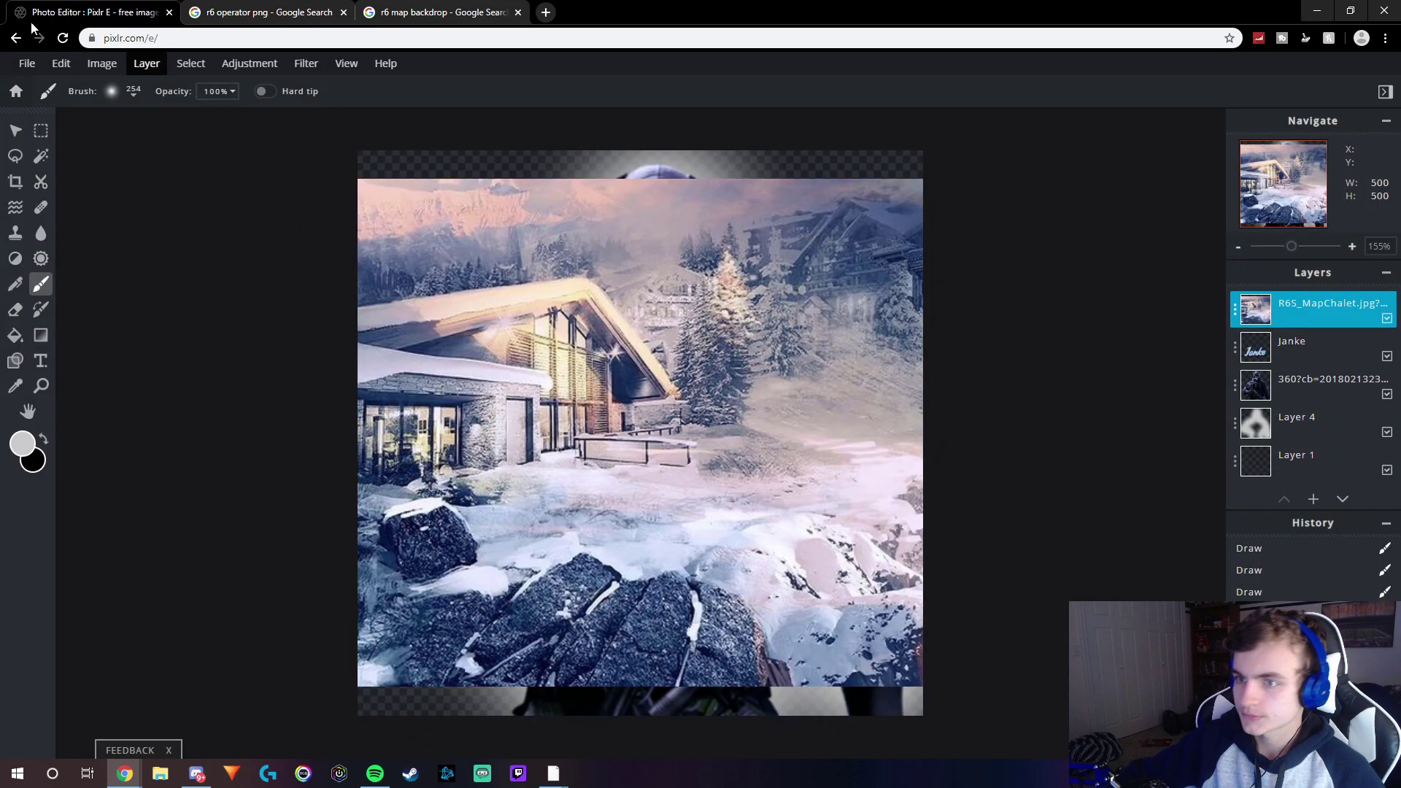
Enlarge the chalet image with the Move tool so it covers the whole canvas
click(18, 131)
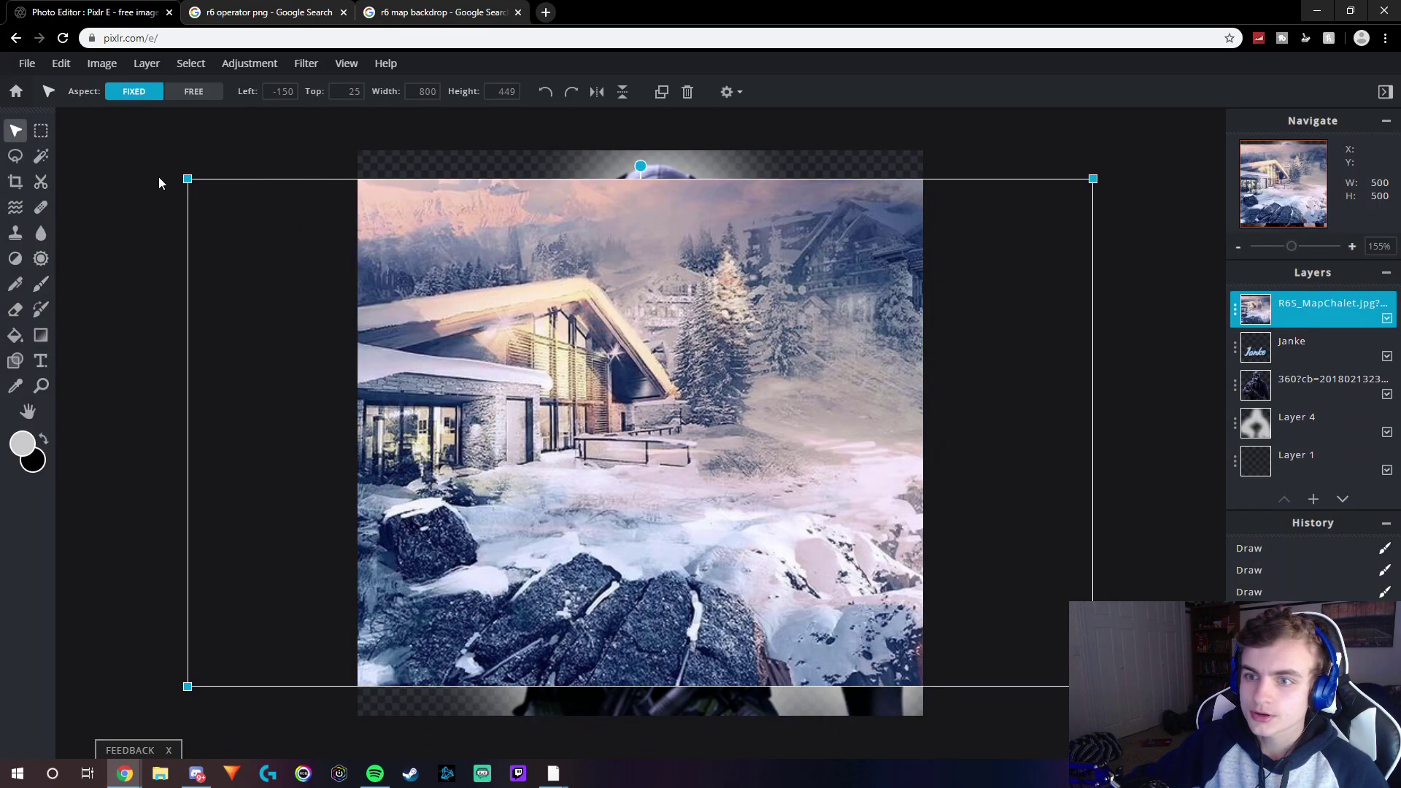
drag(175, 184, 126, 170)
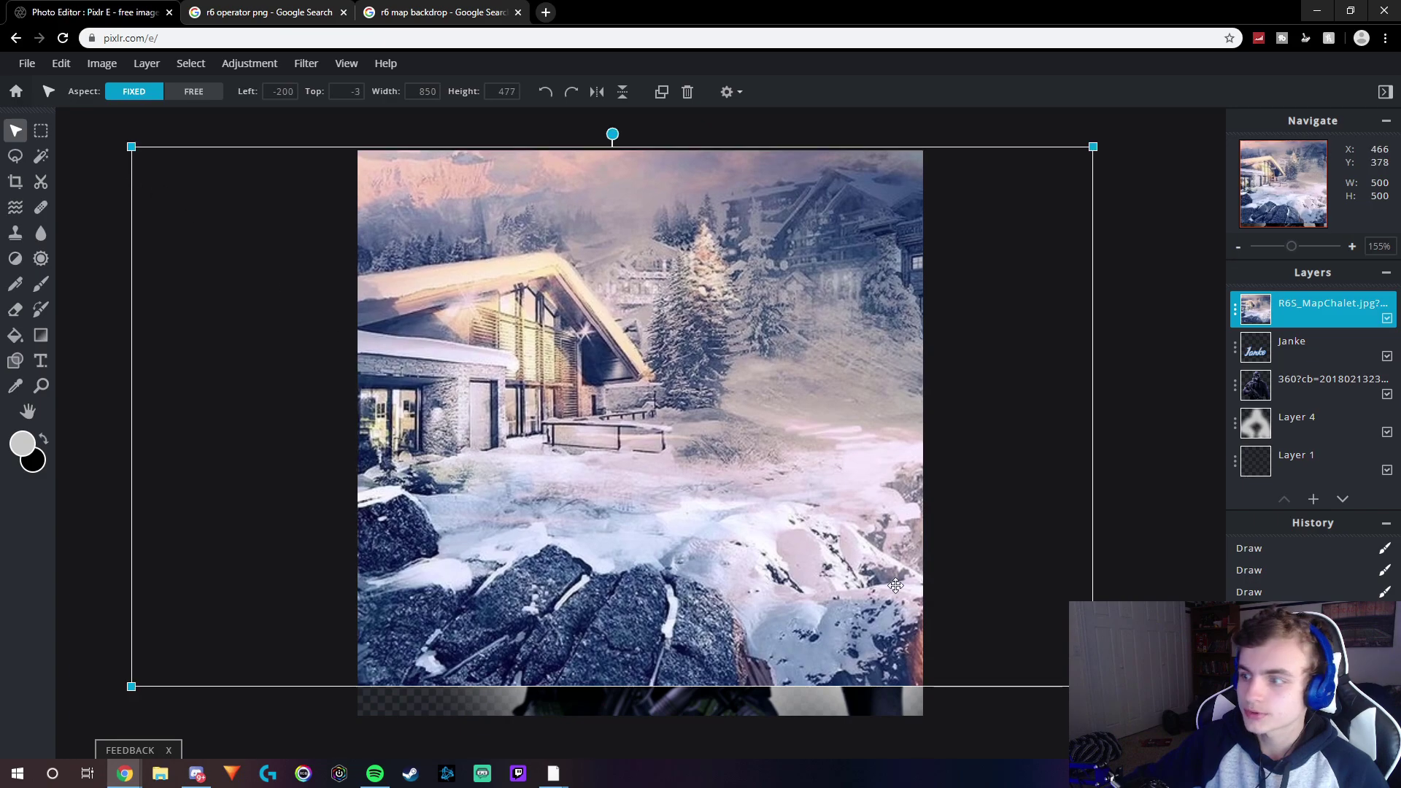
drag(1092, 146, 1151, 147)
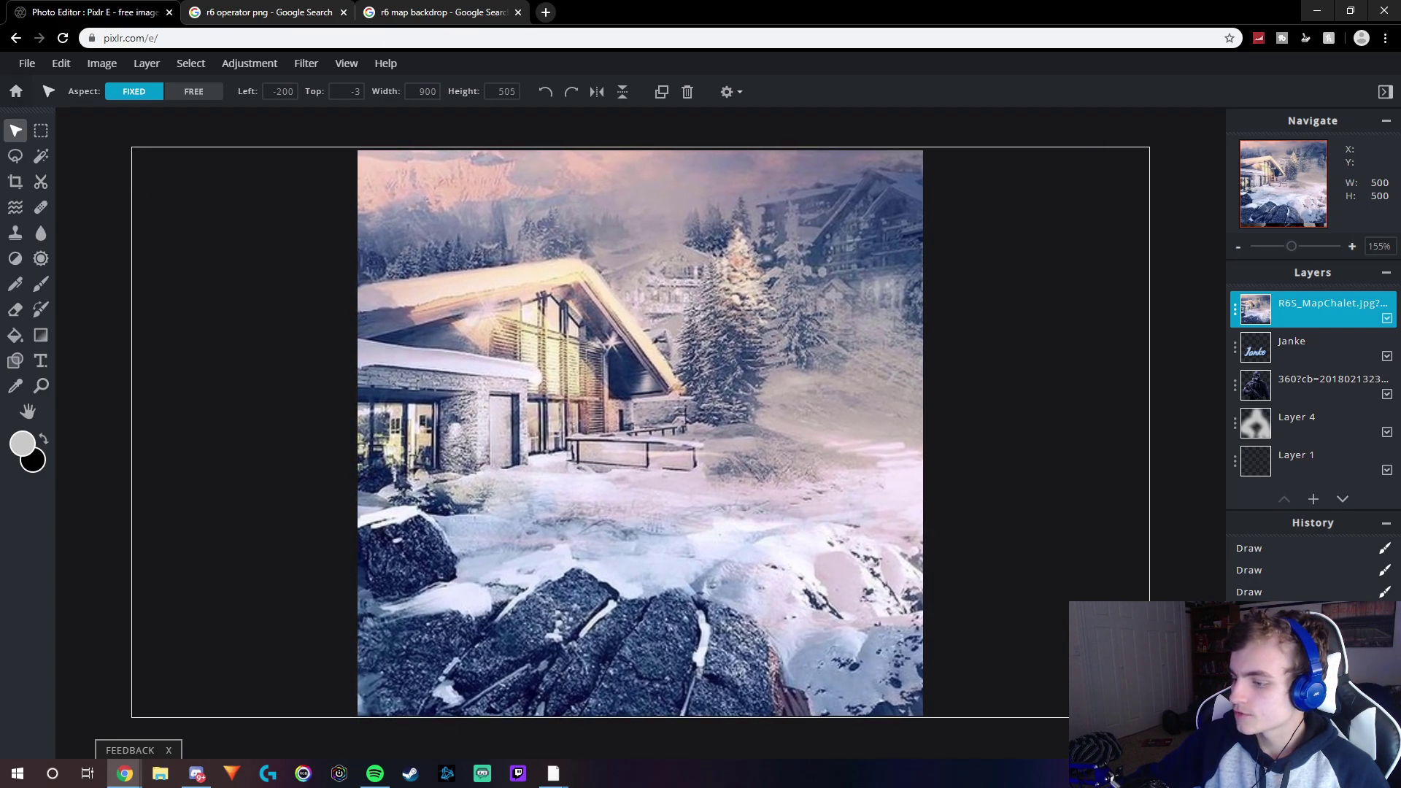
key(Escape)
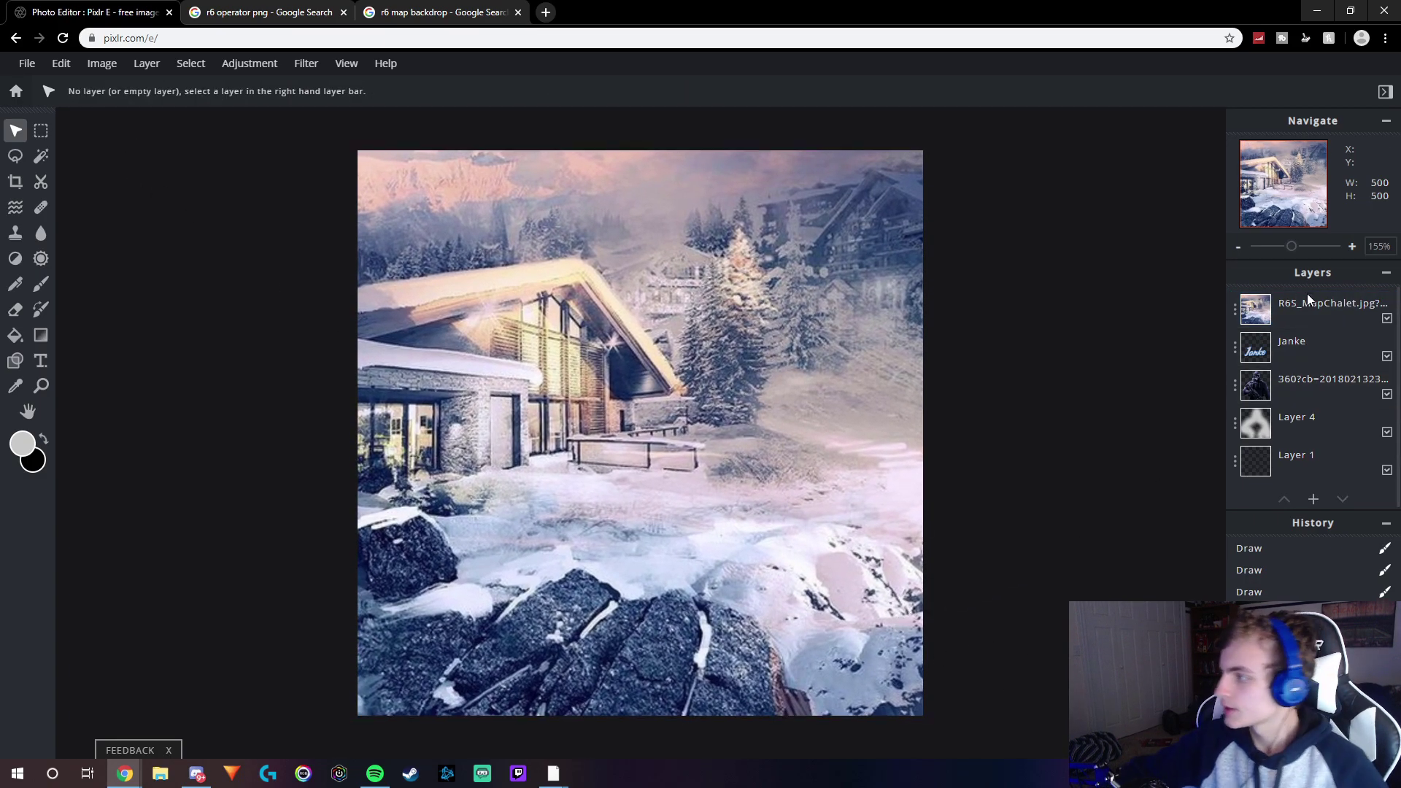
click(1303, 318)
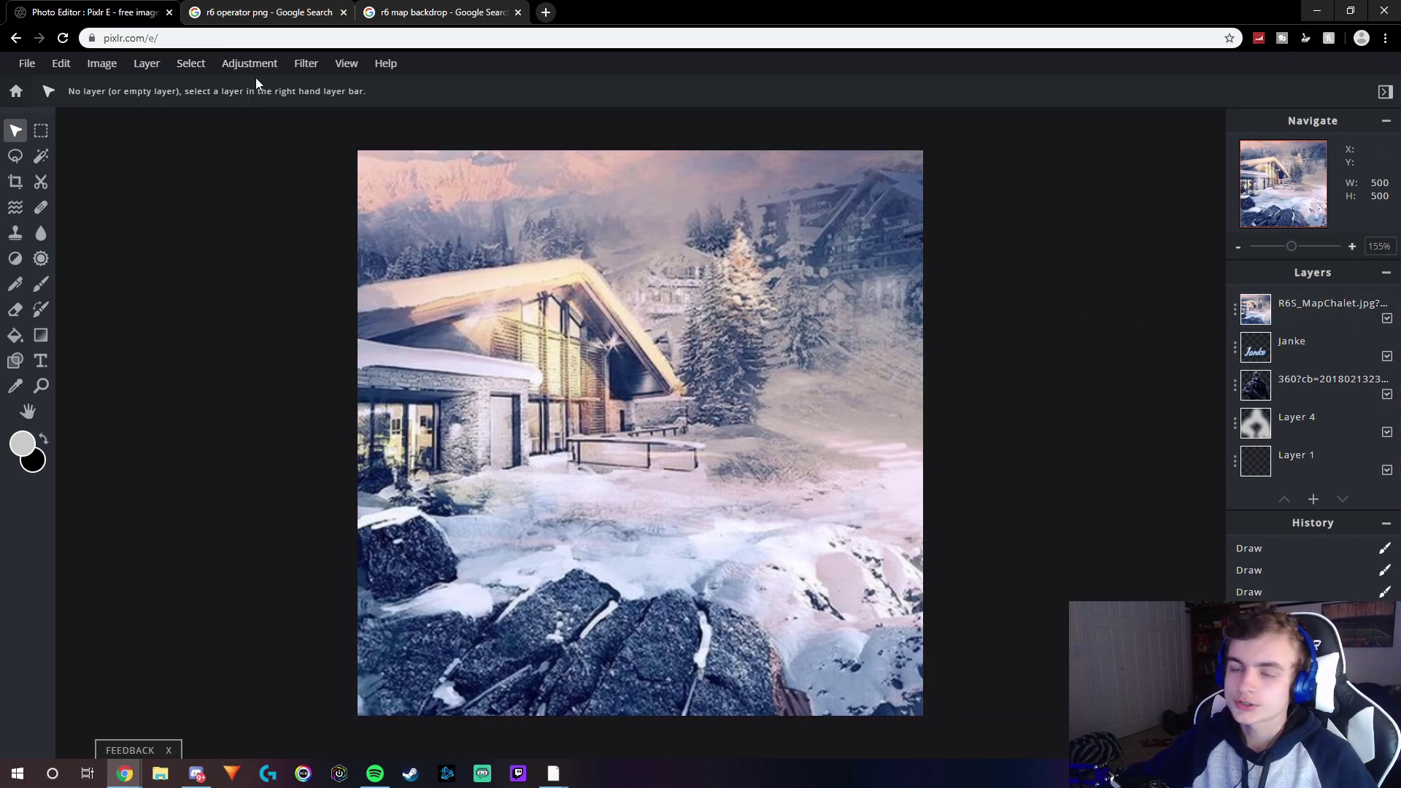
Apply a Blur filter of amount 20 to the R6S_MapChalet layer
click(1303, 308)
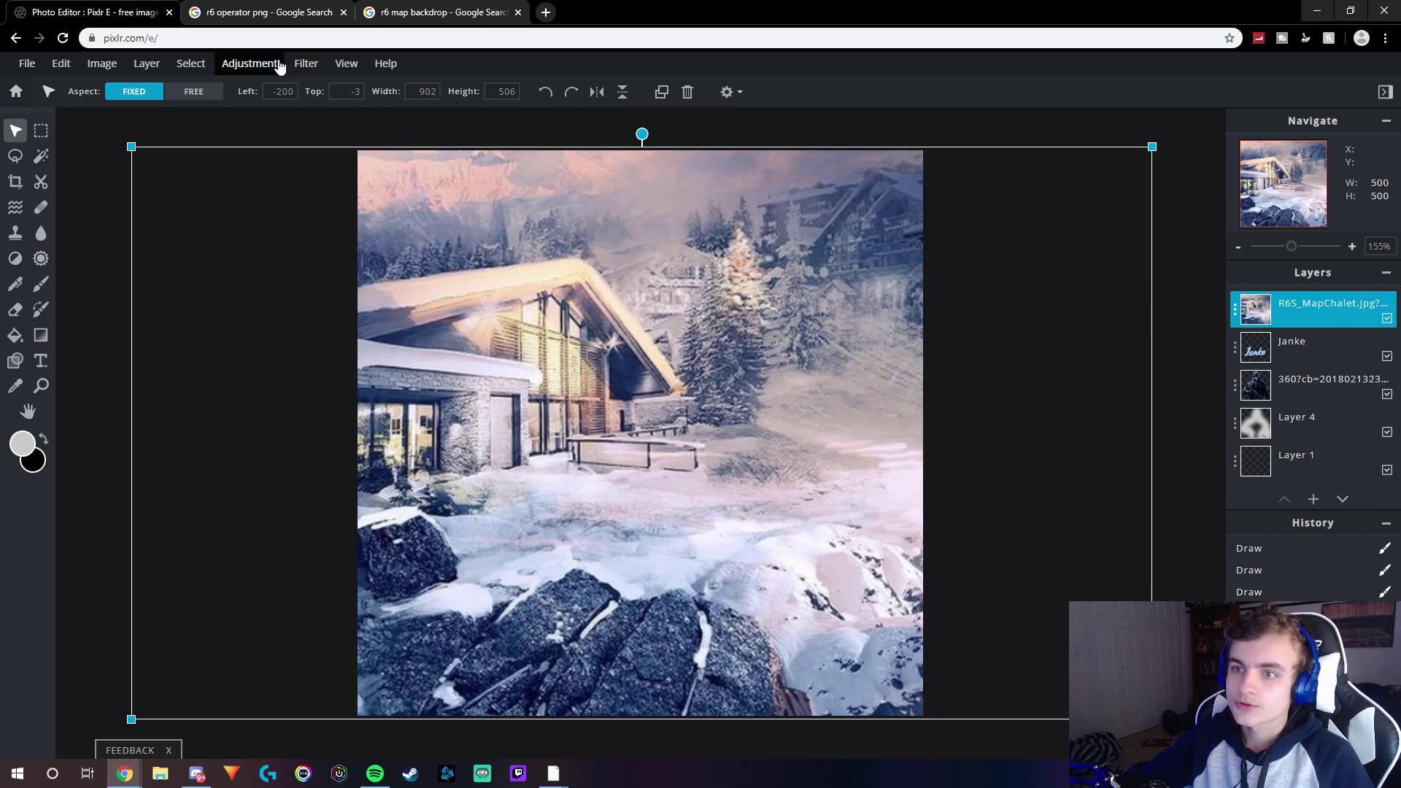
click(305, 62)
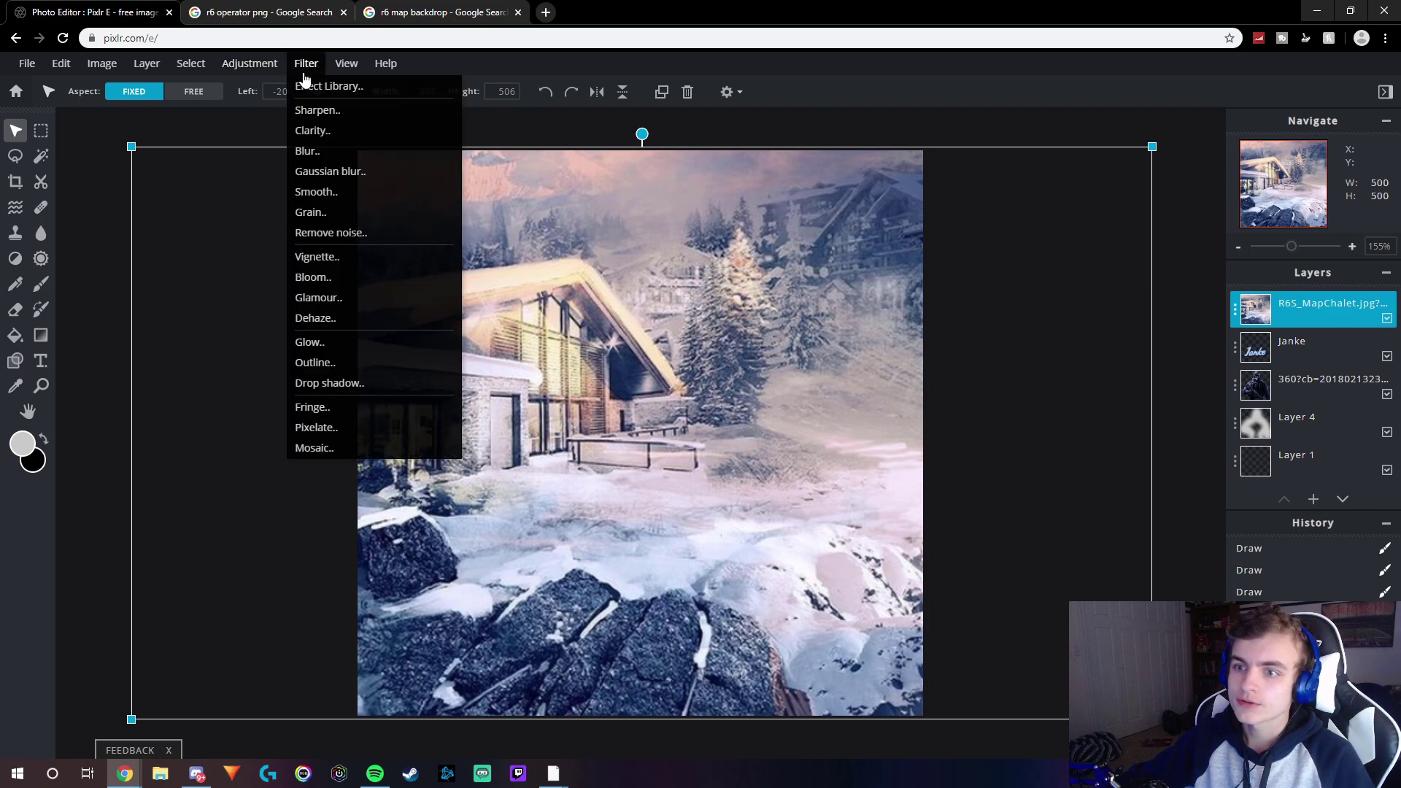
click(306, 150)
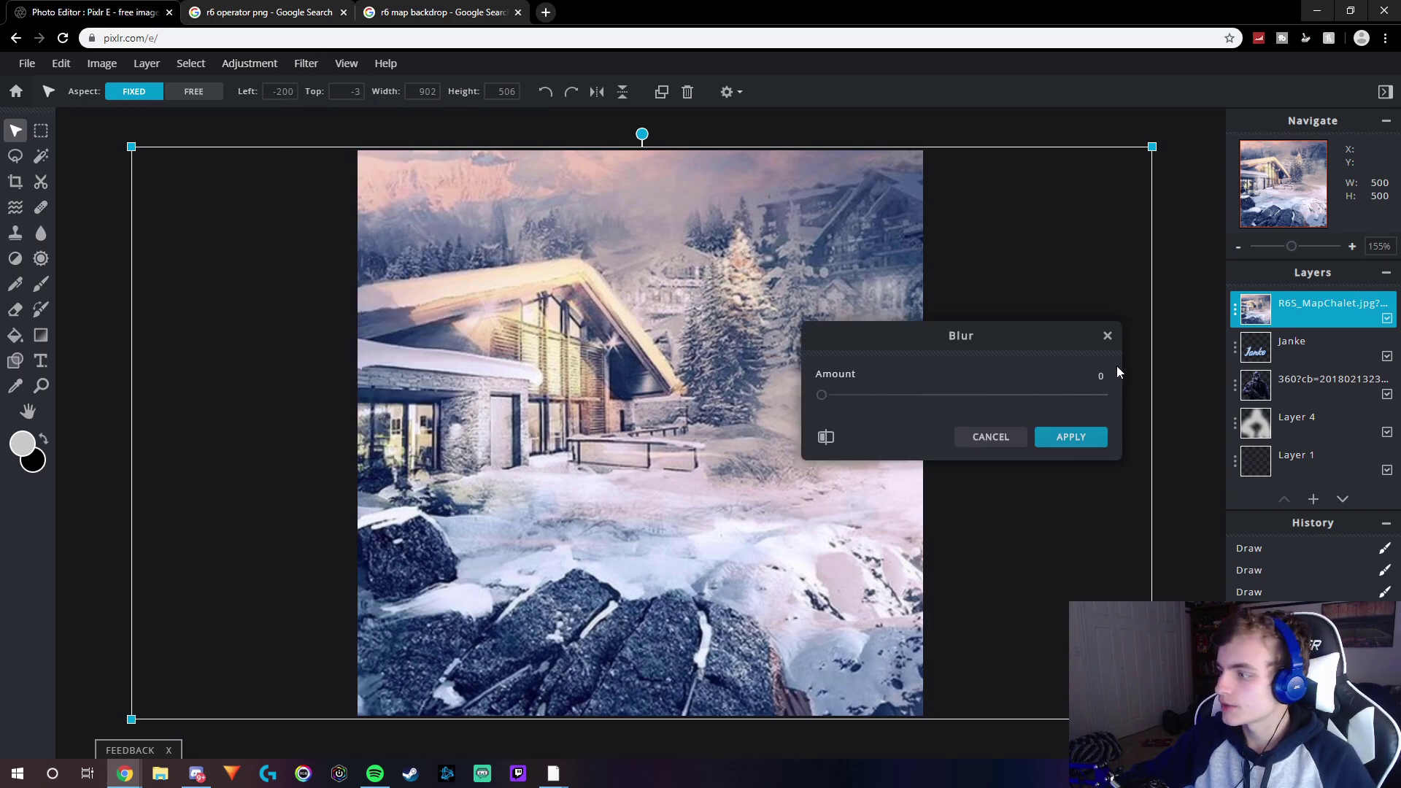
text(20)
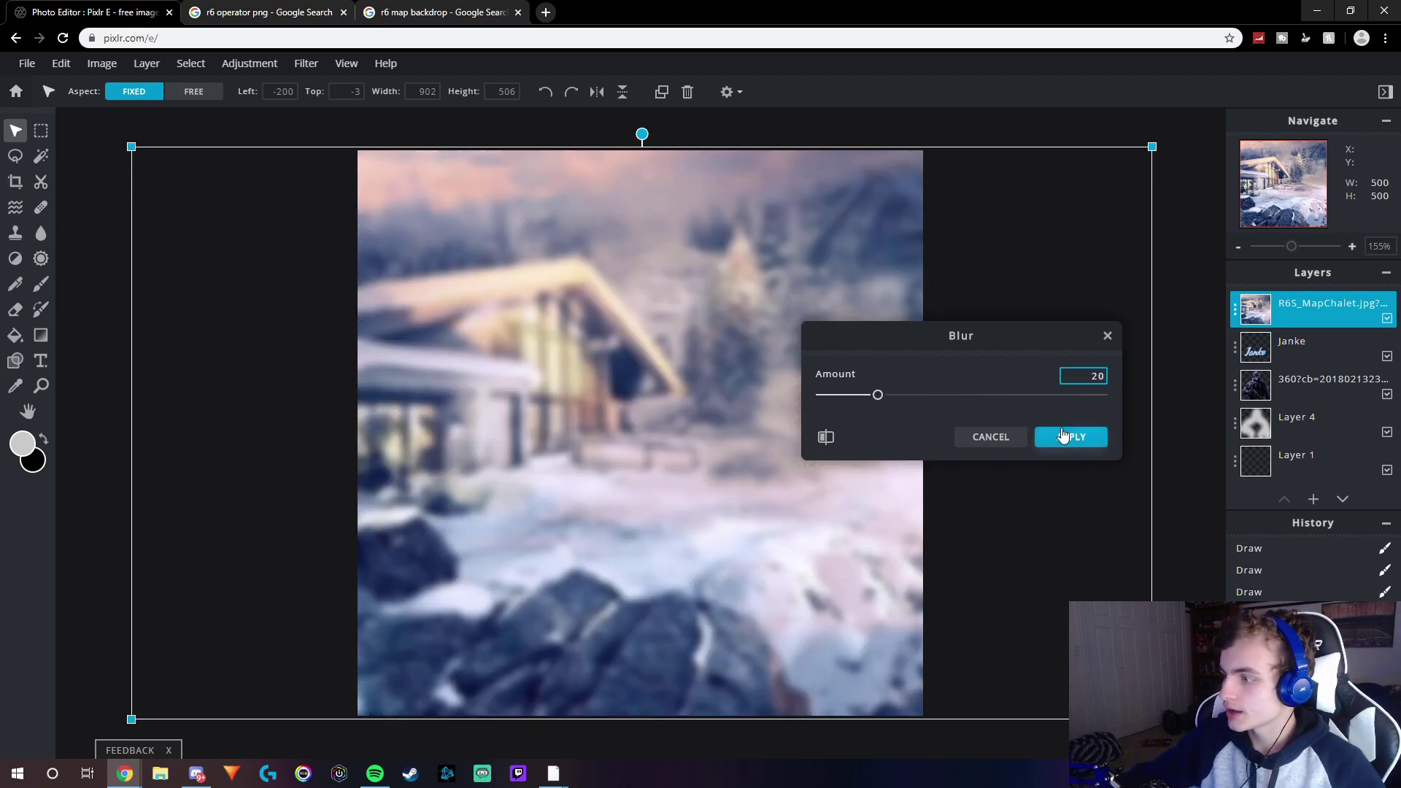
click(1073, 440)
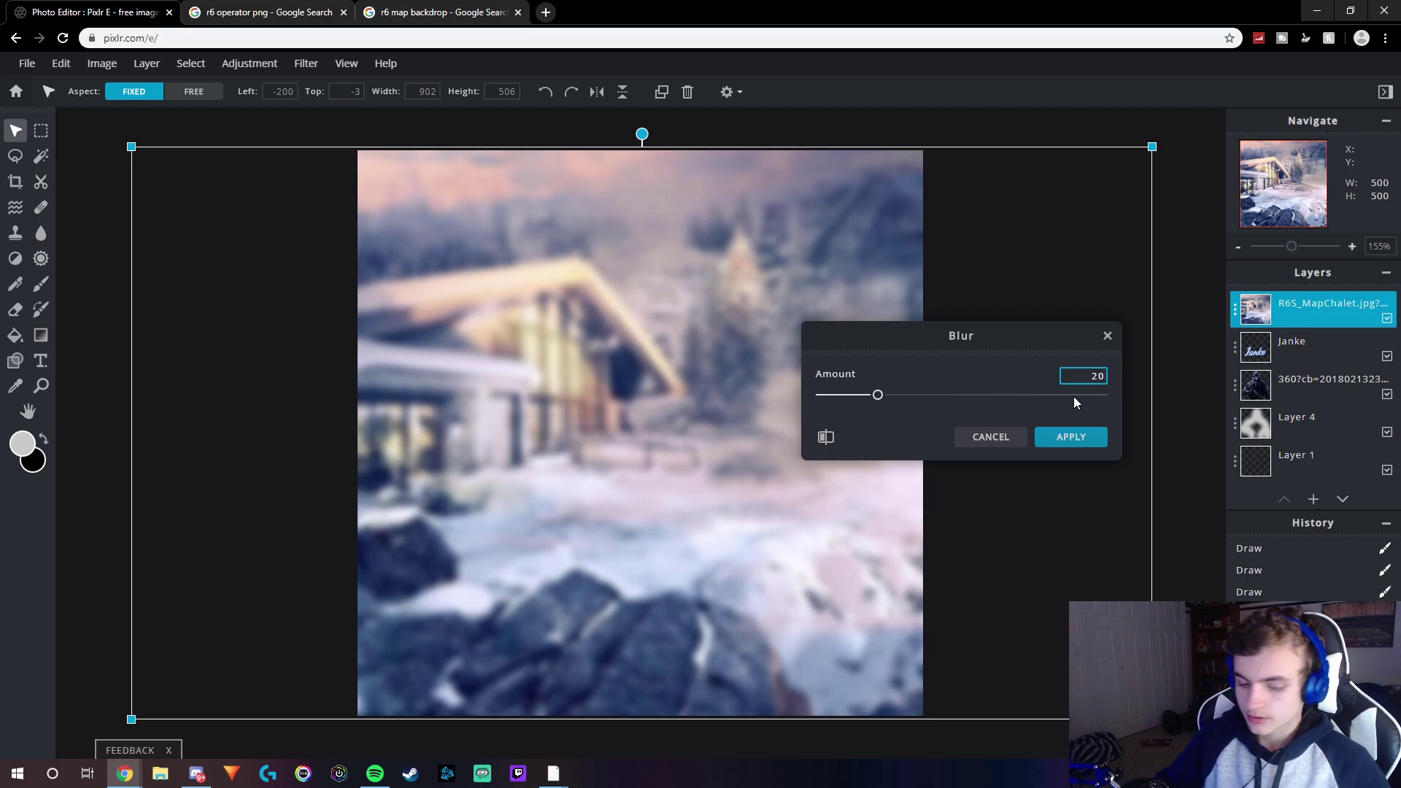
click(1072, 437)
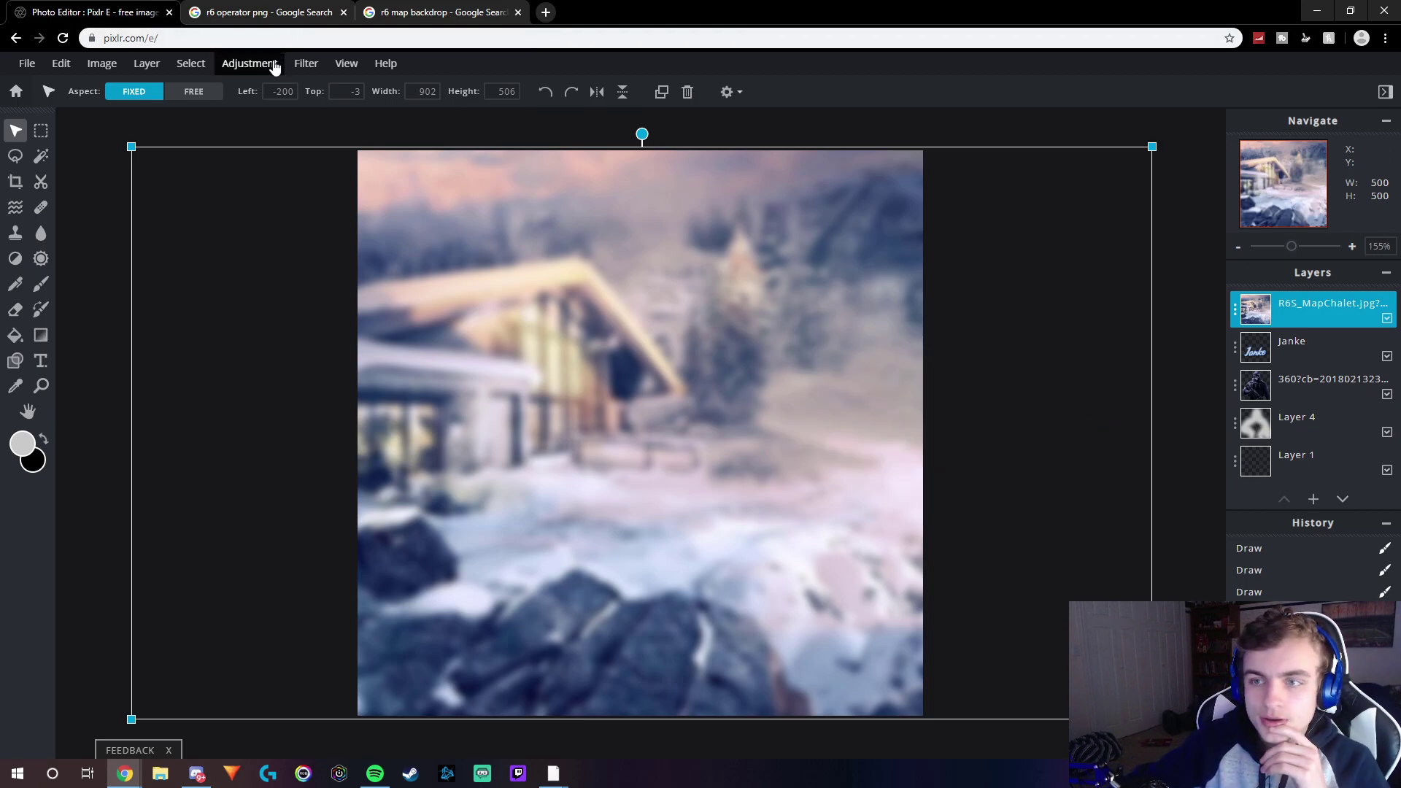
Apply Hue & Saturation to the backdrop with Saturation 100 and Lightness 10
click(250, 62)
click(285, 153)
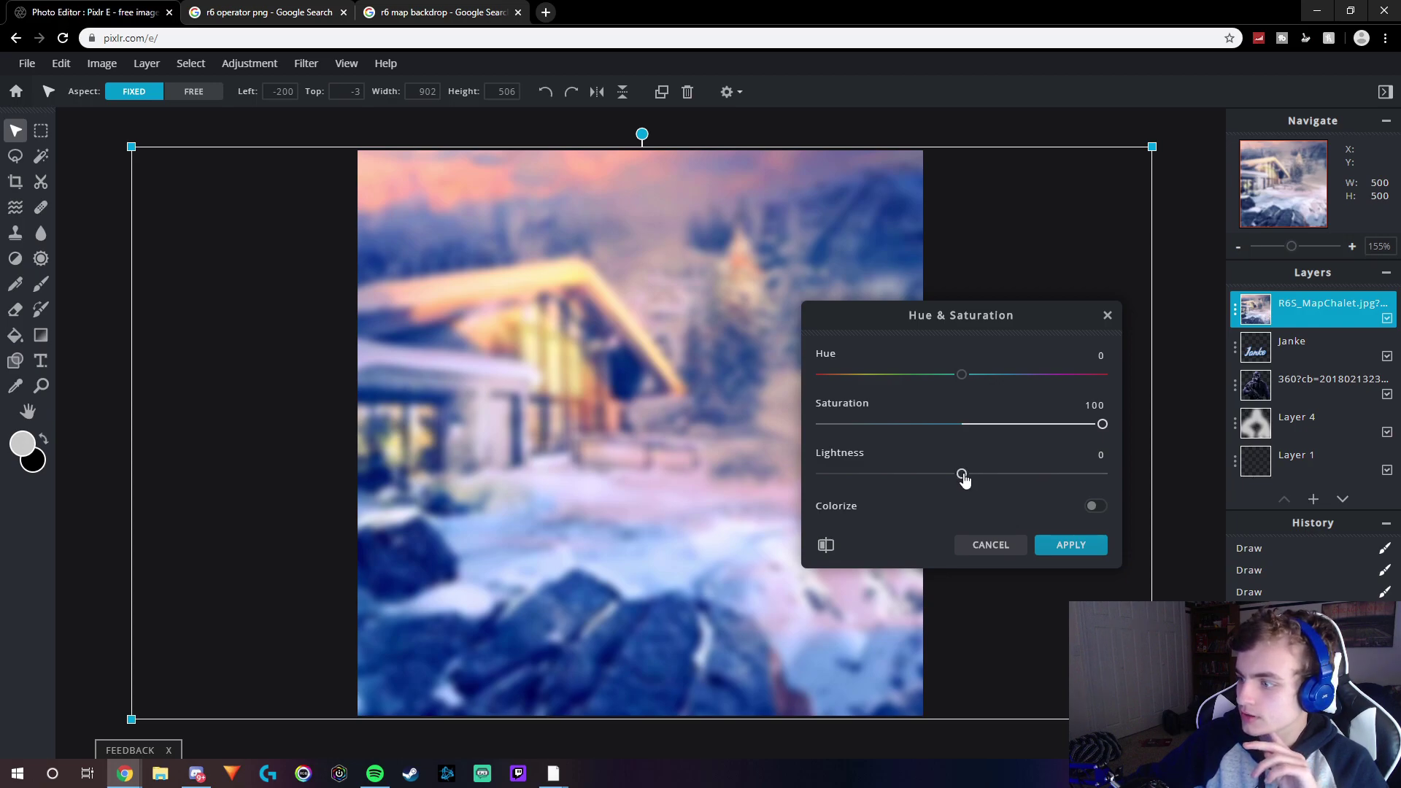
drag(964, 478, 978, 480)
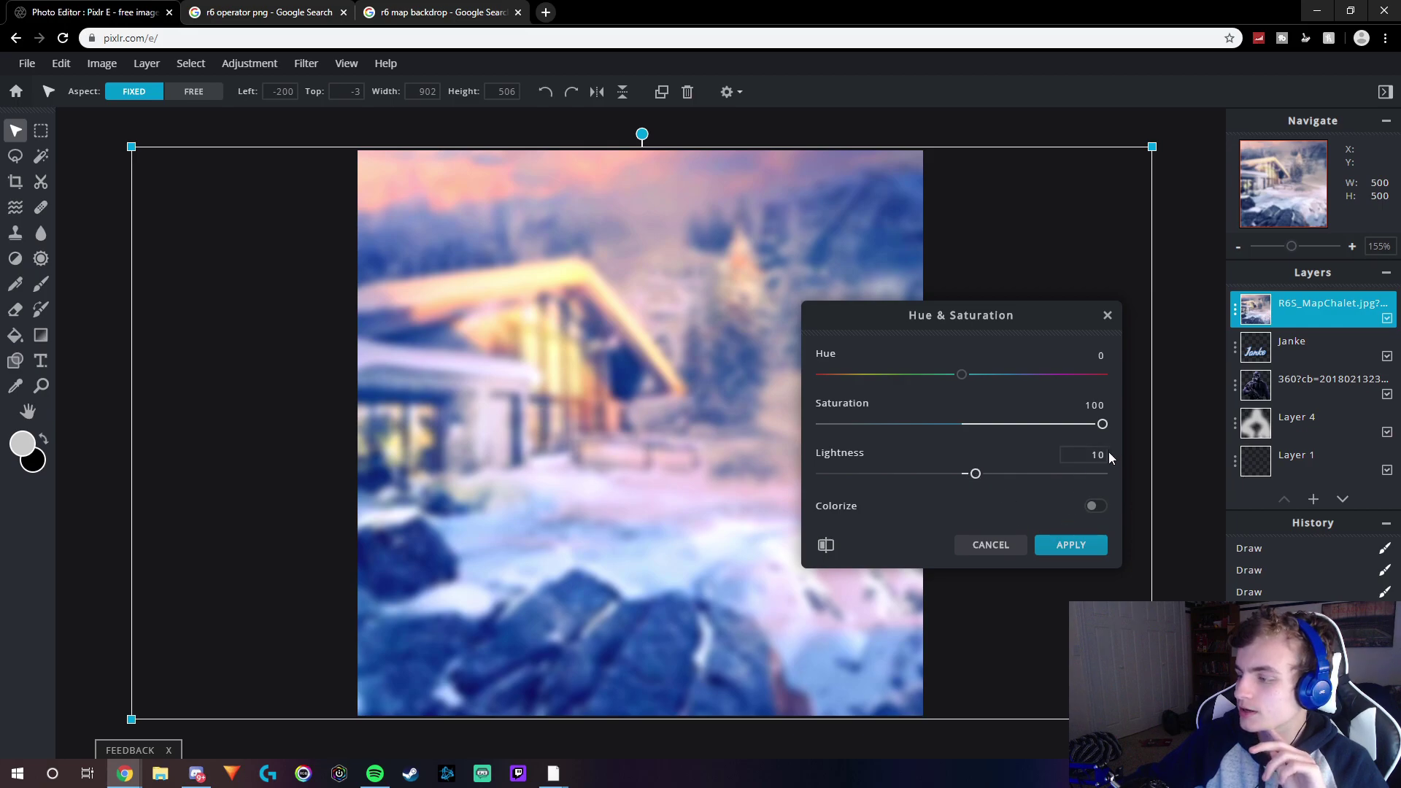
click(1070, 545)
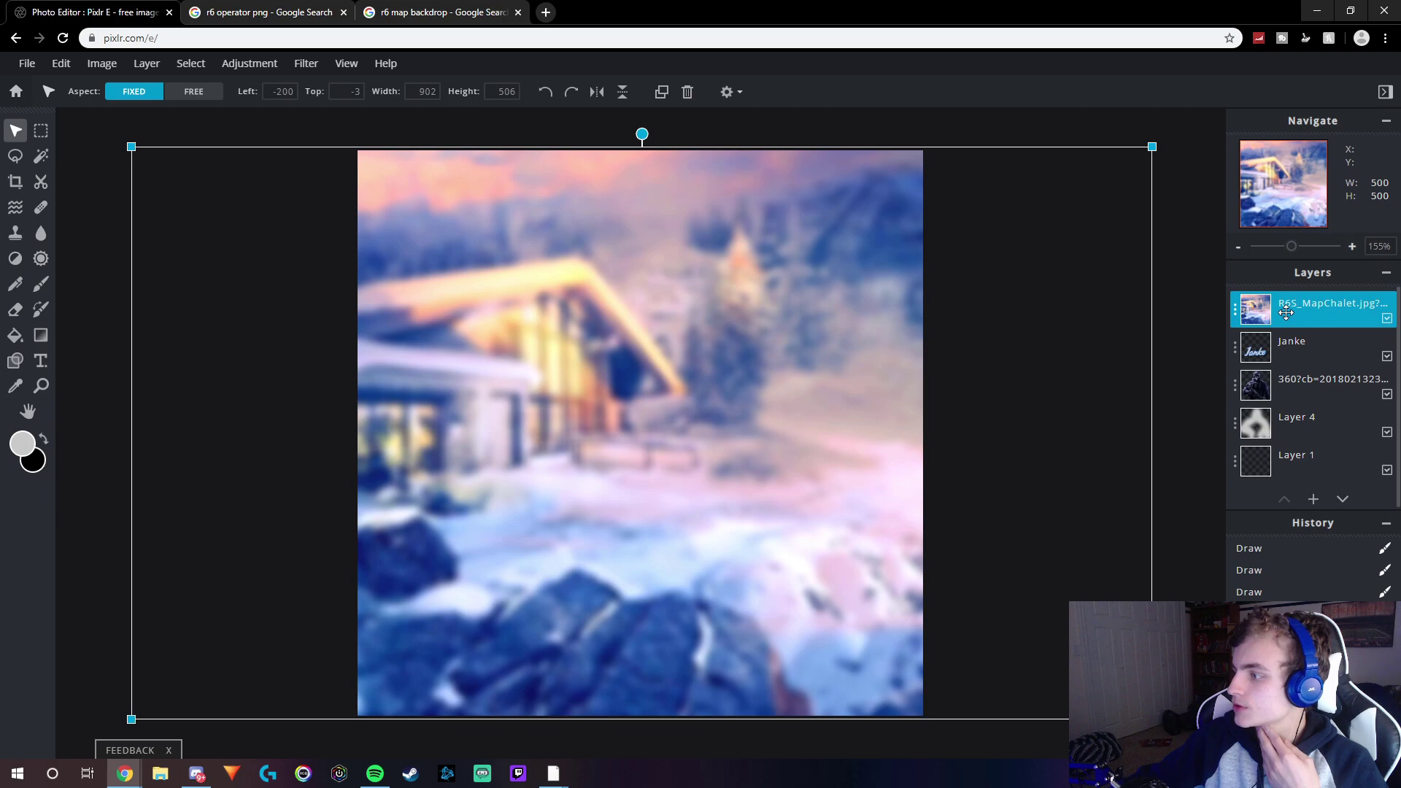
Move the R6S_MapChalet layer below Layer 4, then deselect it
drag(1288, 313, 1302, 429)
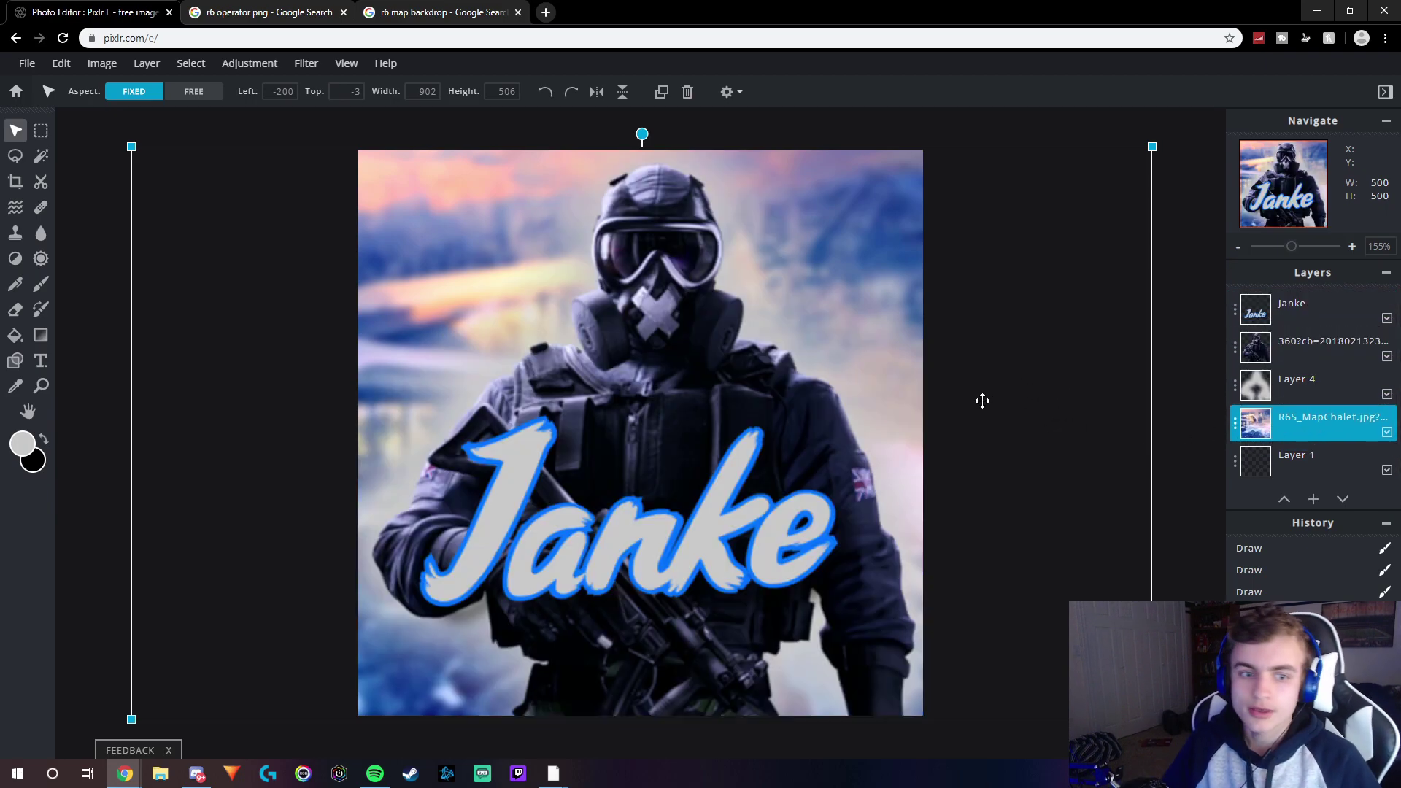
click(1101, 130)
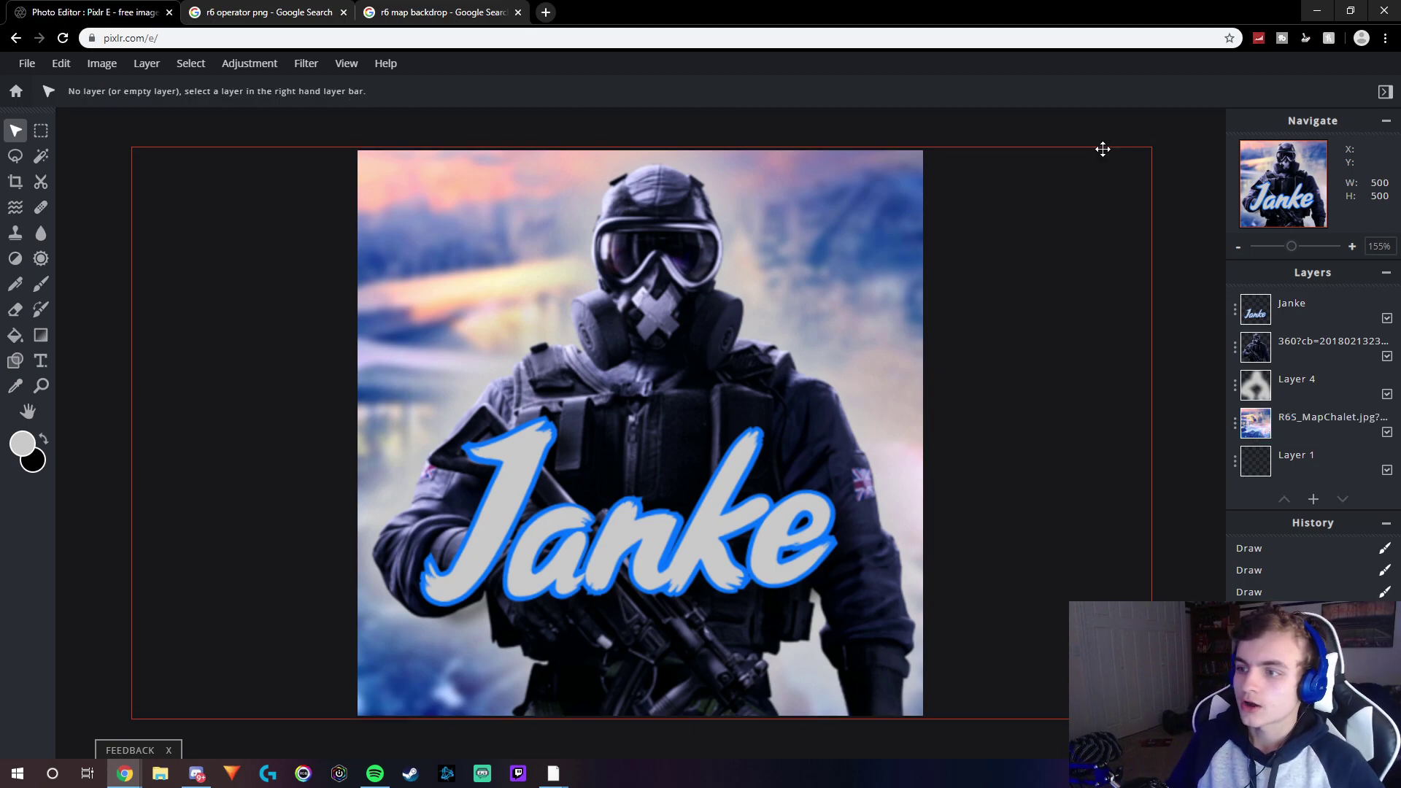